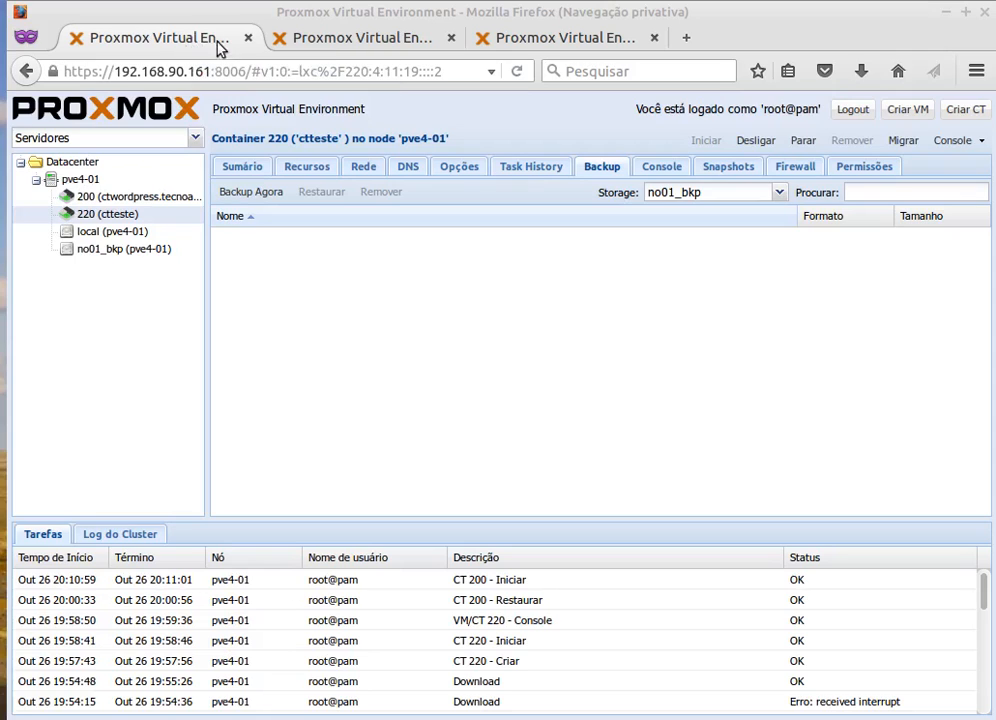
Look over the pve4-02 and pve-03 node pages, then return to container 220 on pve4-01.
left_click(352, 39)
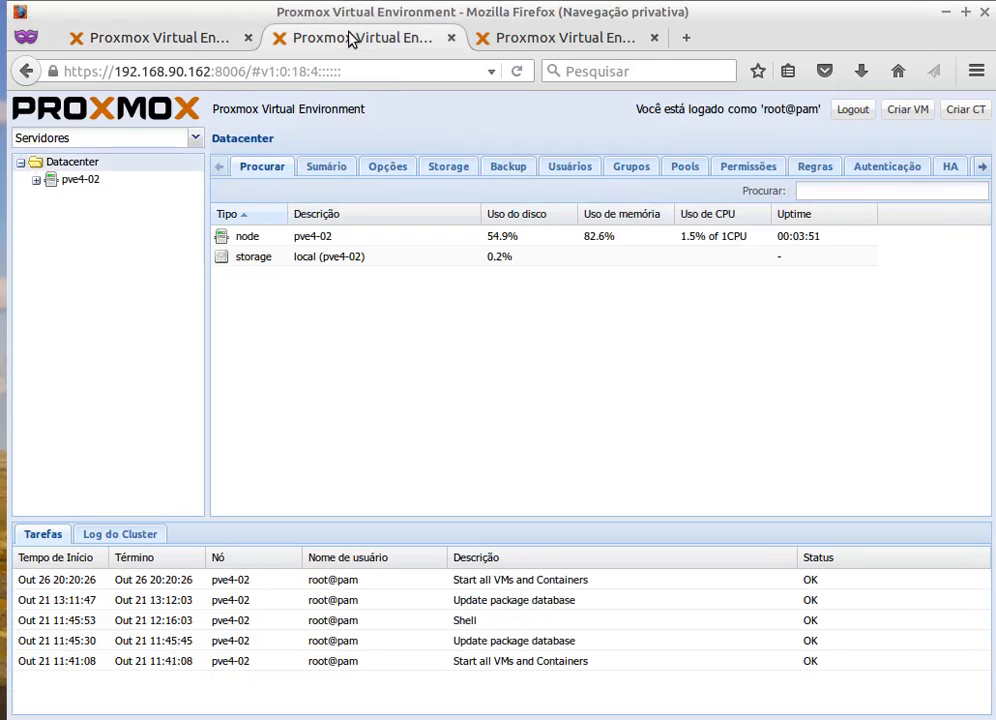
left_click(558, 39)
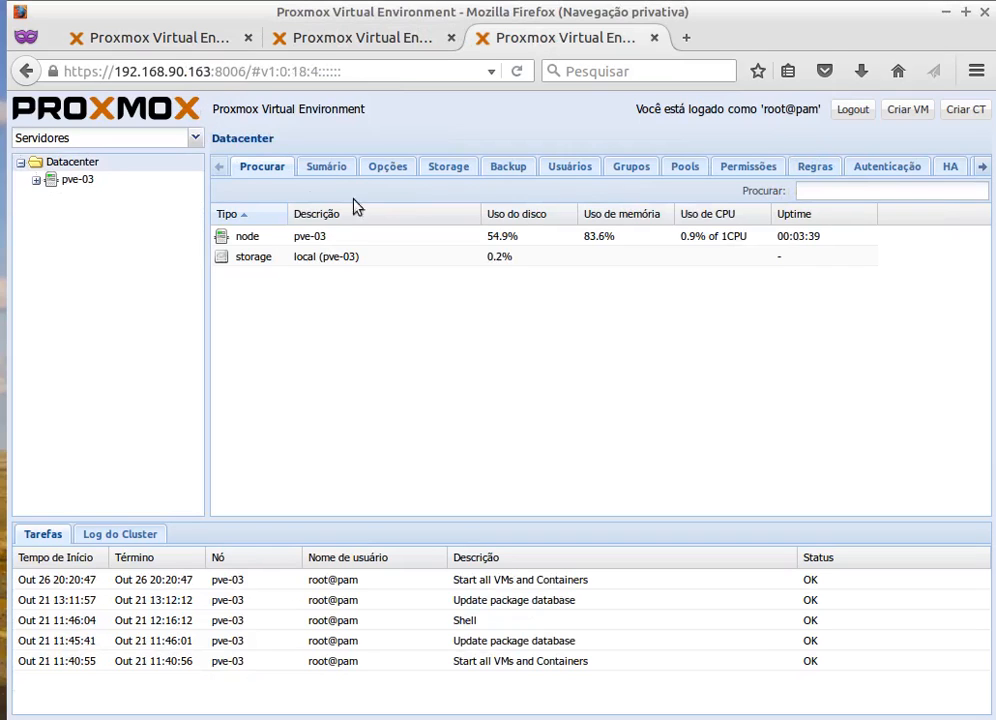
left_click(355, 39)
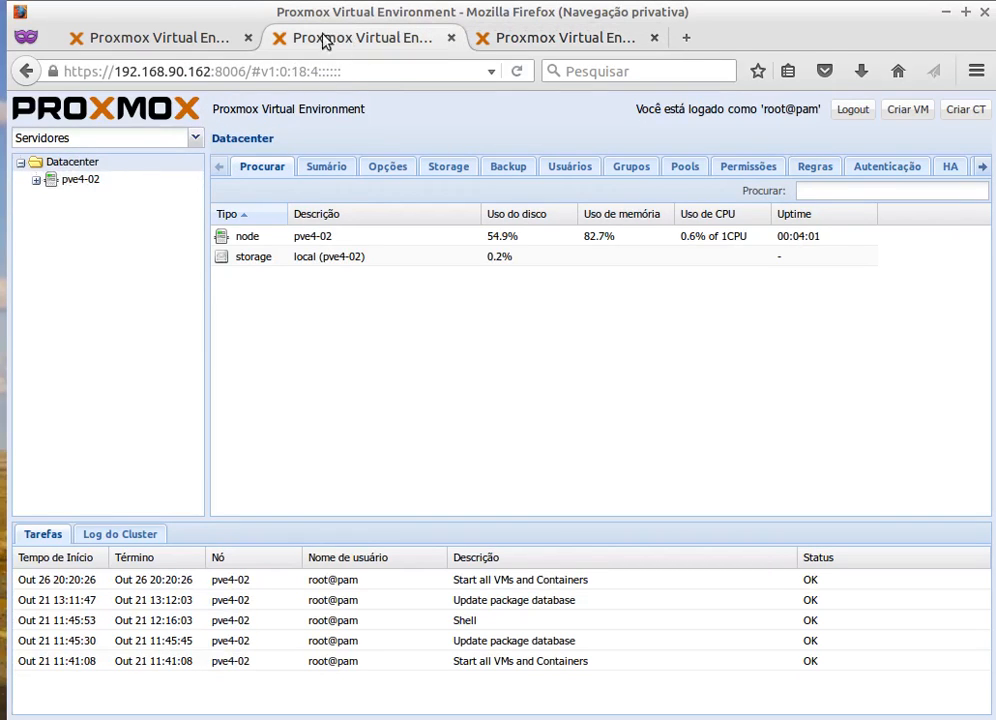
left_click(185, 40)
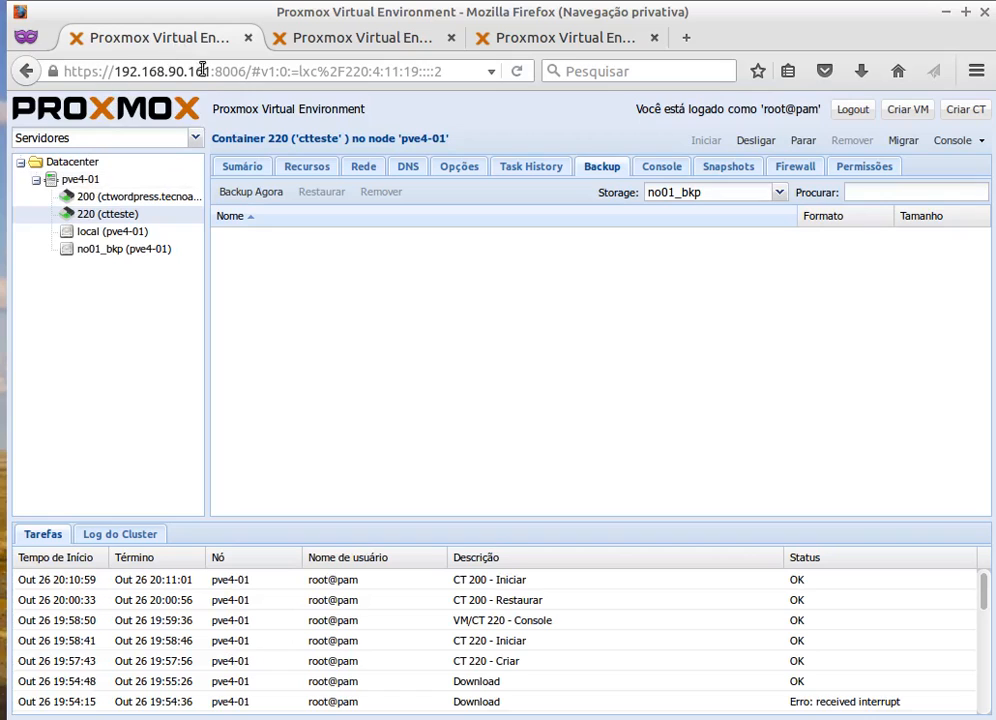
Compare the pve4-02 and pve-03 datacenter overviews, then bring the Proxmox VE 4.x Cluster wiki on screen.
left_click(311, 38)
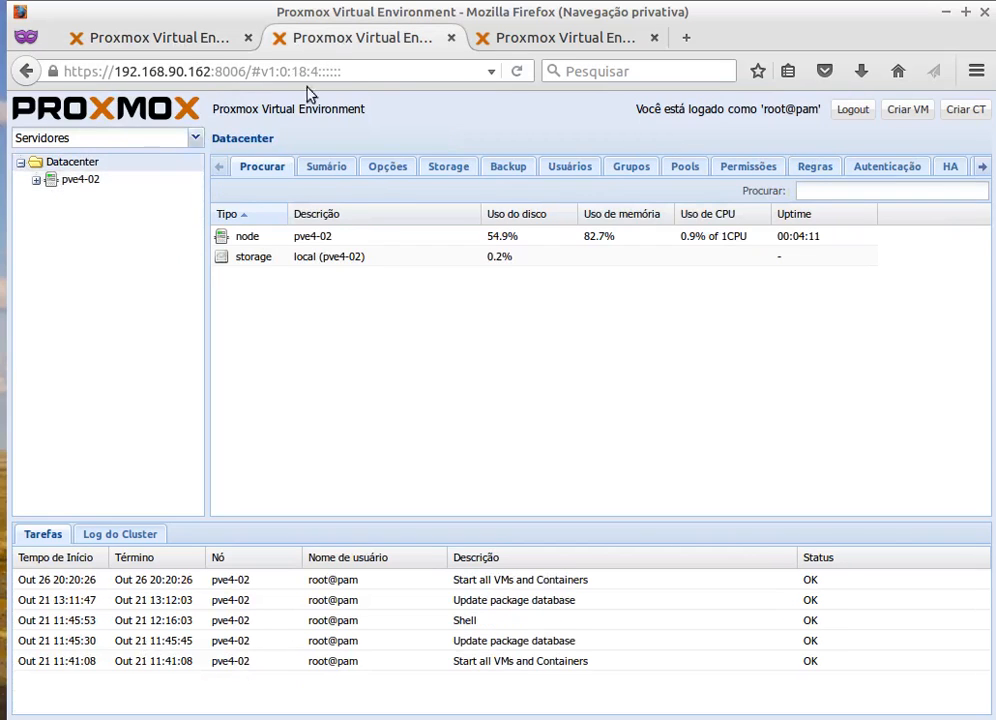
left_click(518, 40)
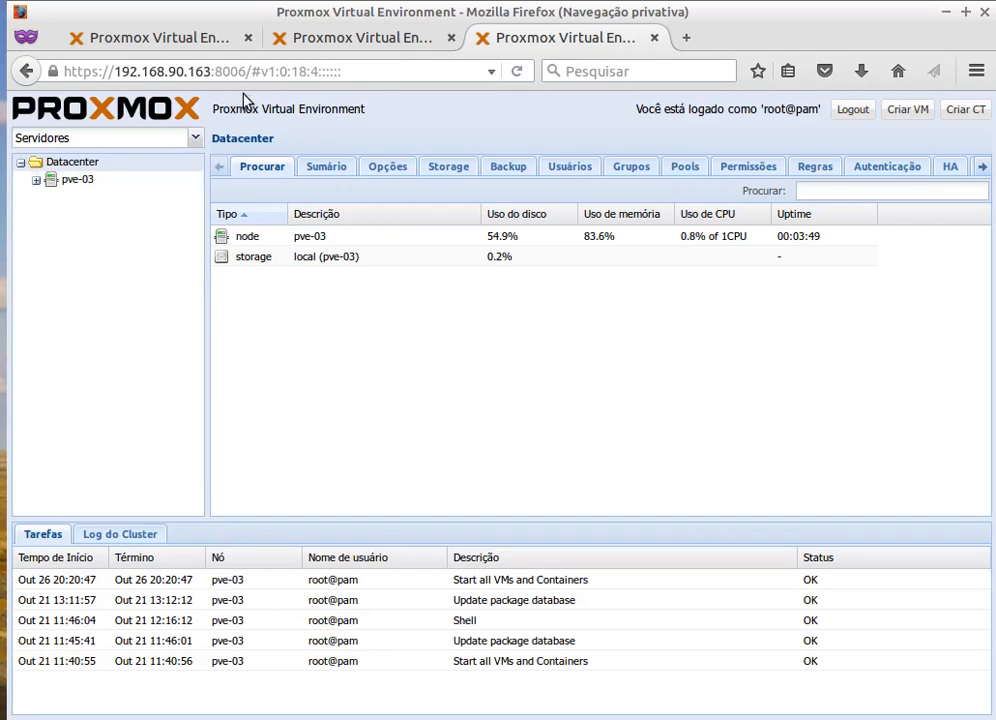
left_click(85, 36)
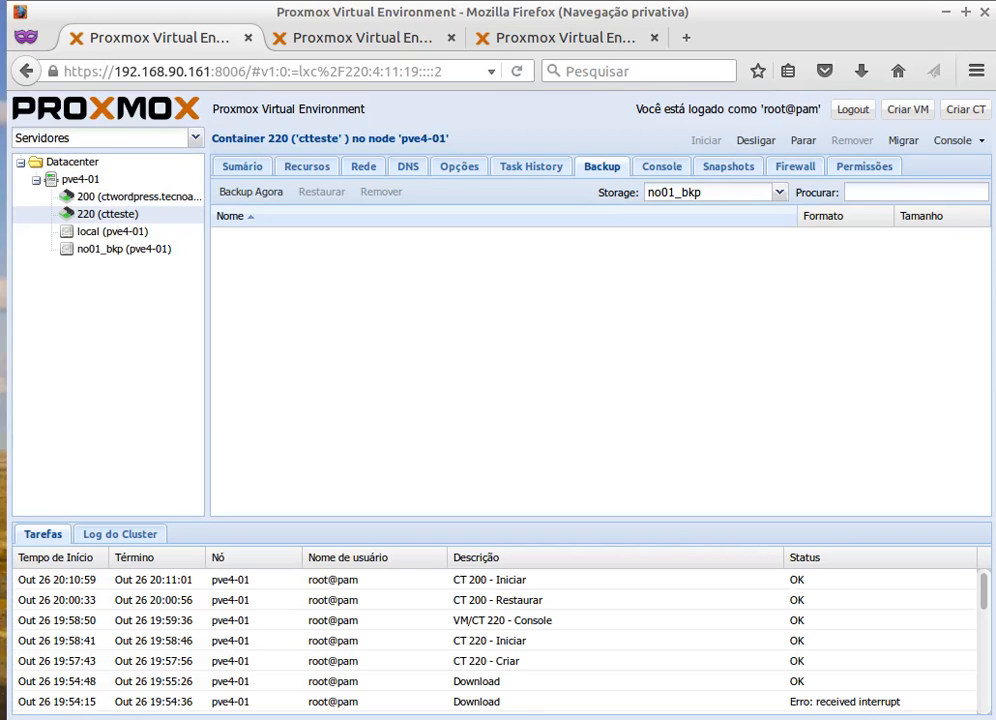
left_click_drag(0, 20, 304, 42)
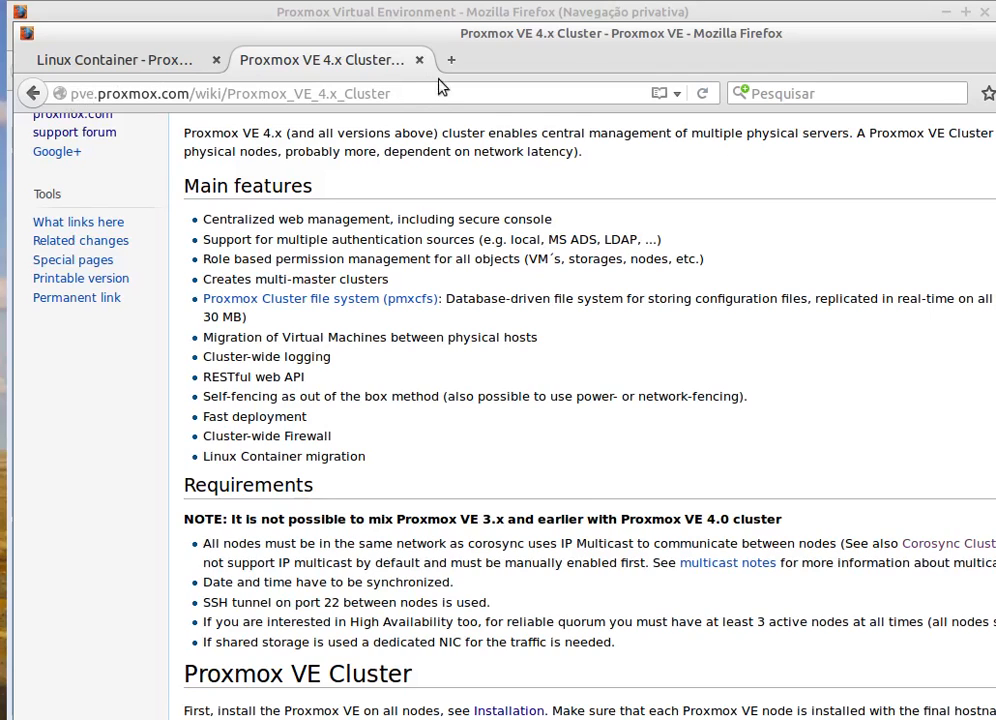
Select and deselect the wiki page address, then shift the wiki window slightly left.
left_click_drag(411, 97, 31, 100)
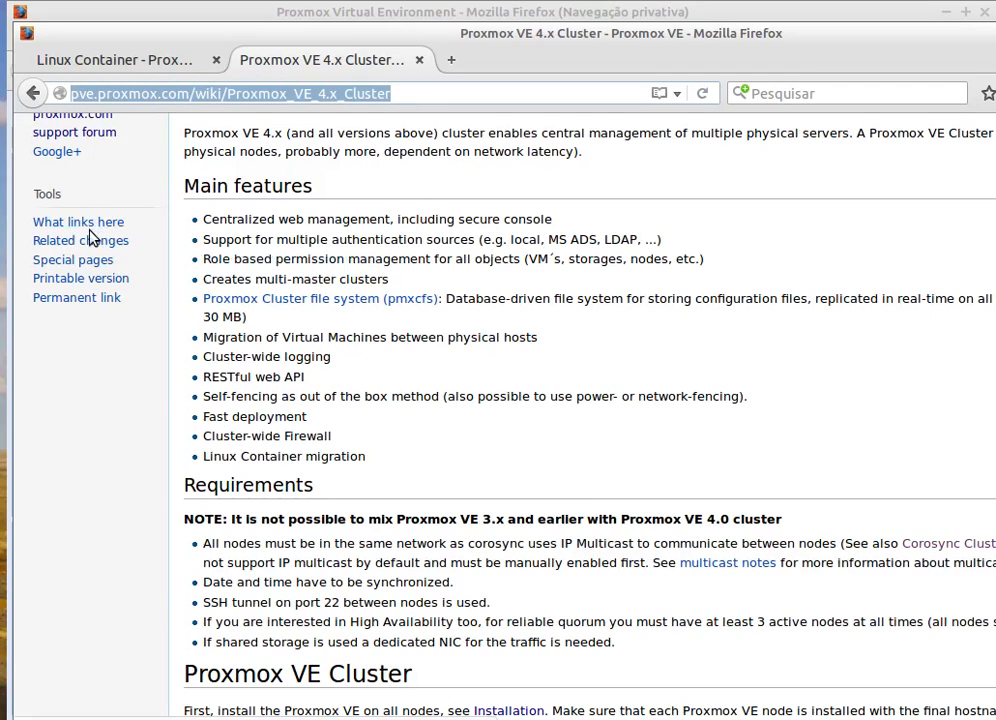
left_click(436, 180)
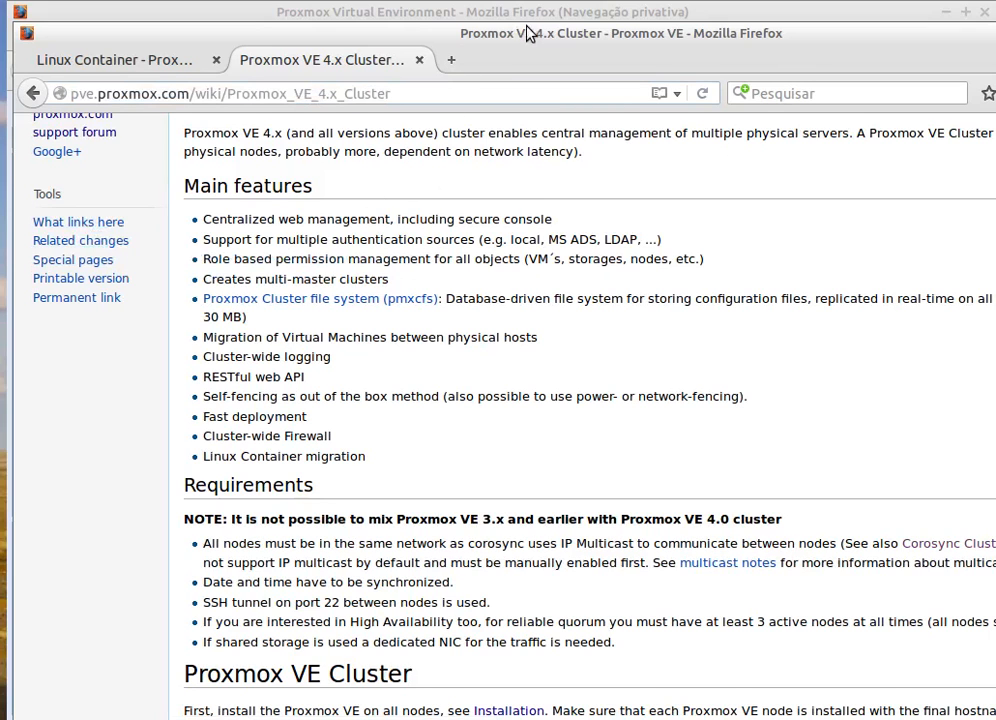
left_click_drag(556, 38, 0, 30)
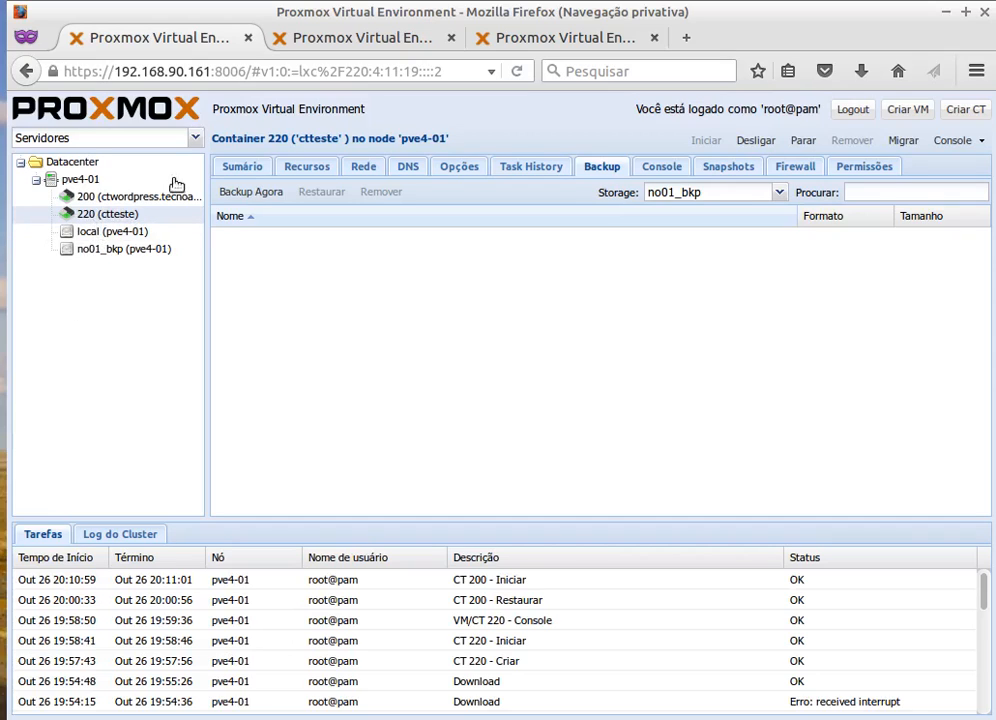
left_click(540, 40)
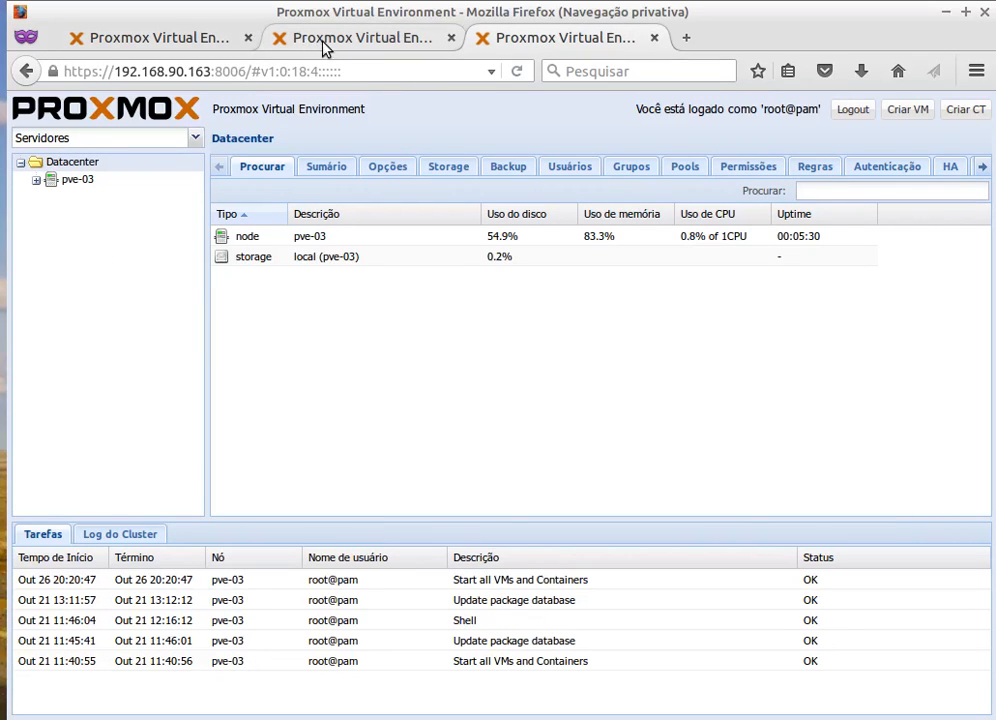
left_click(300, 40)
left_click(193, 45)
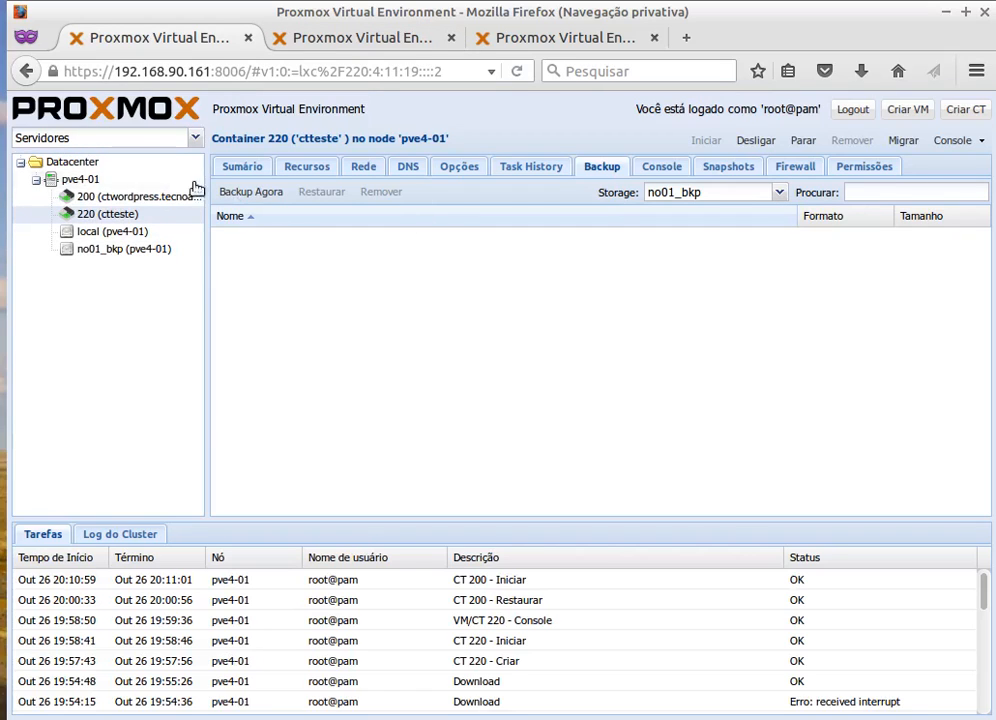
left_click(105, 200)
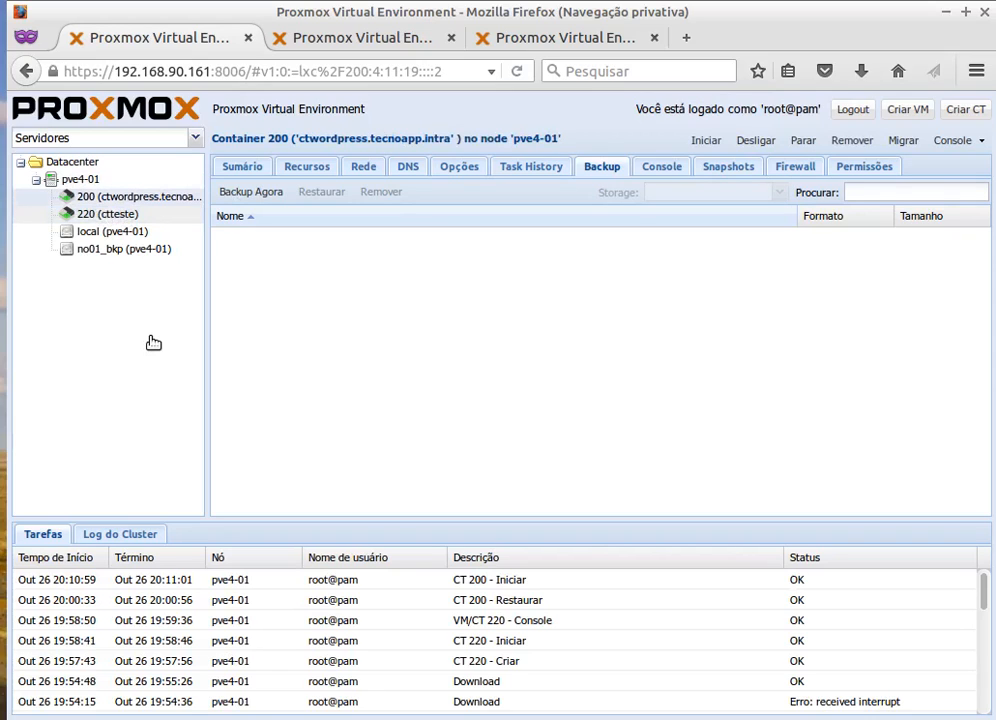
left_click(100, 214)
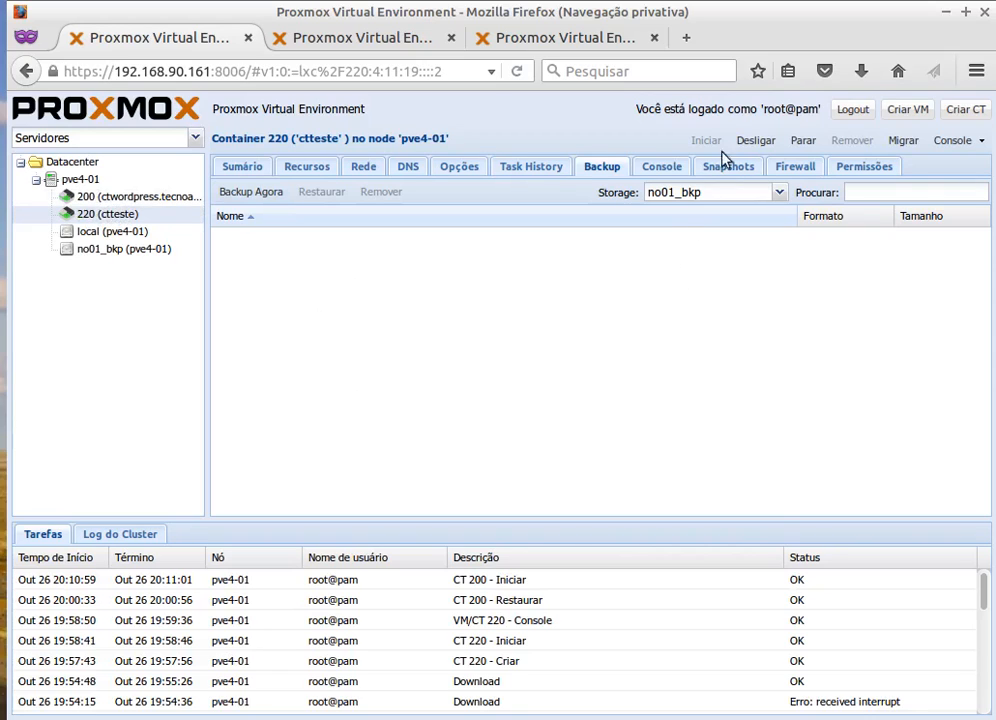
Stop container 220, then container 200, confirming each with Yes.
left_click(809, 141)
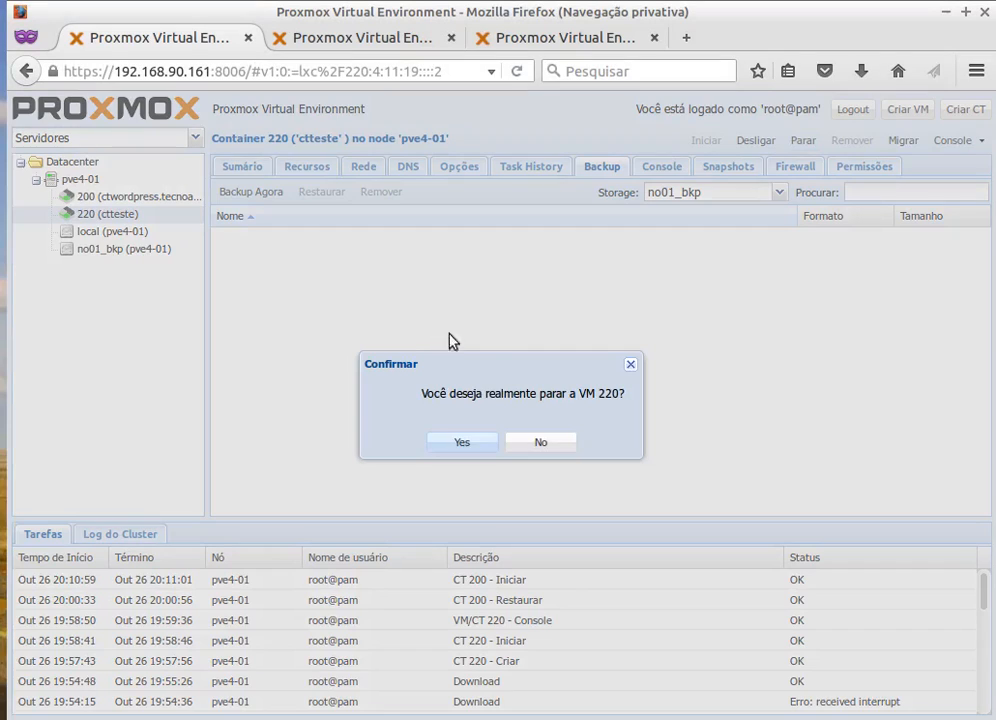
left_click(437, 442)
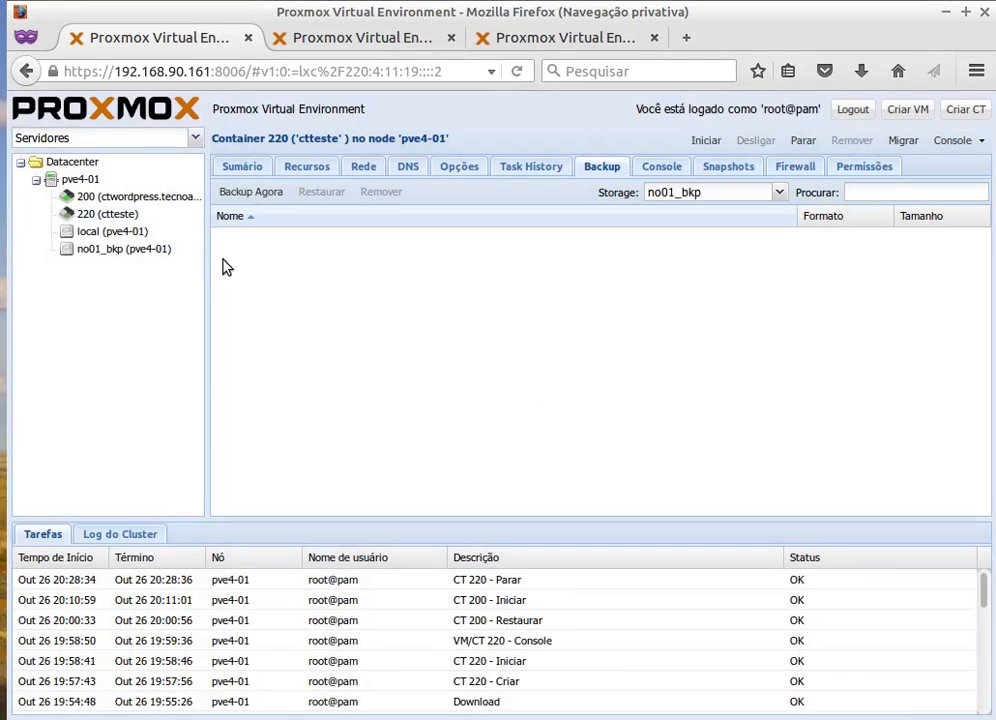
left_click(125, 199)
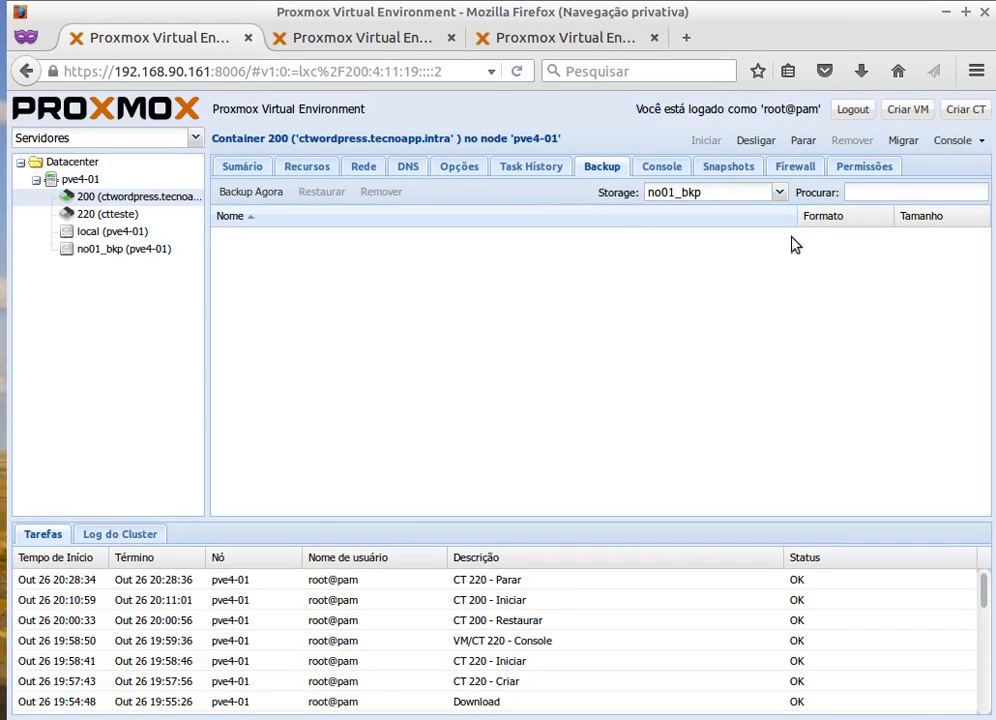
left_click(803, 141)
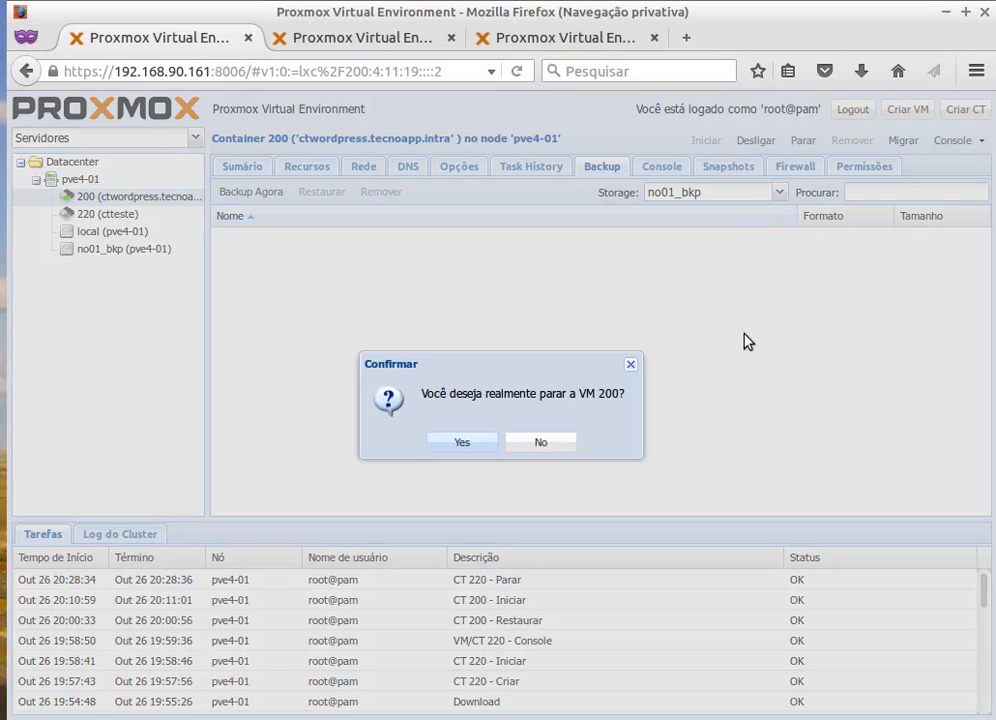
left_click(459, 442)
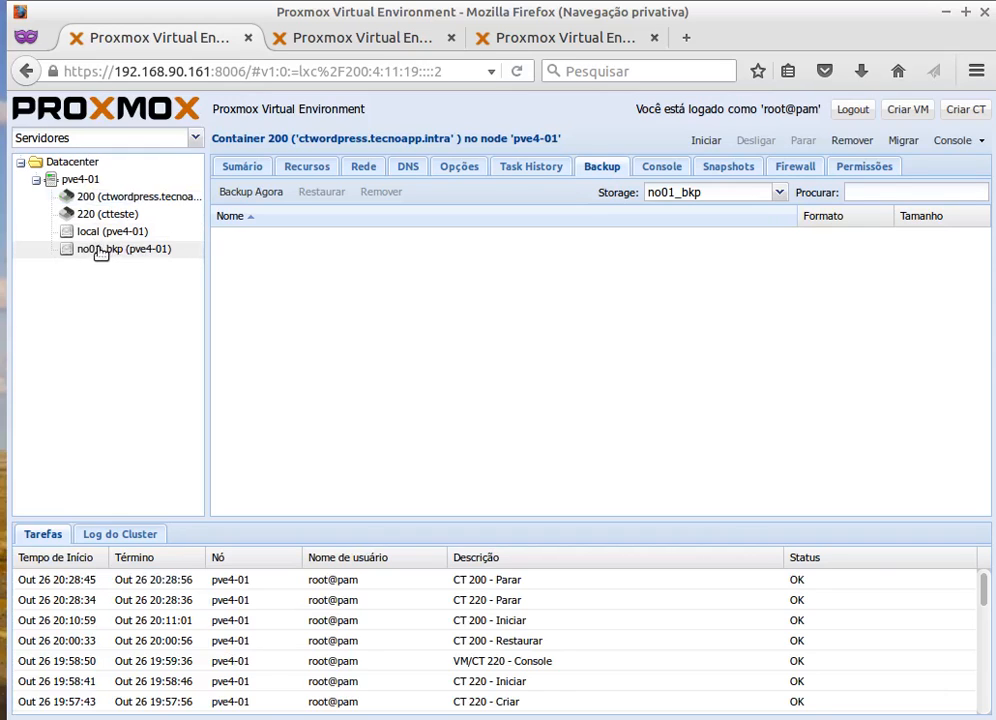
Remove the no01_bkp storage from the datacenter's storage list.
left_click(108, 250)
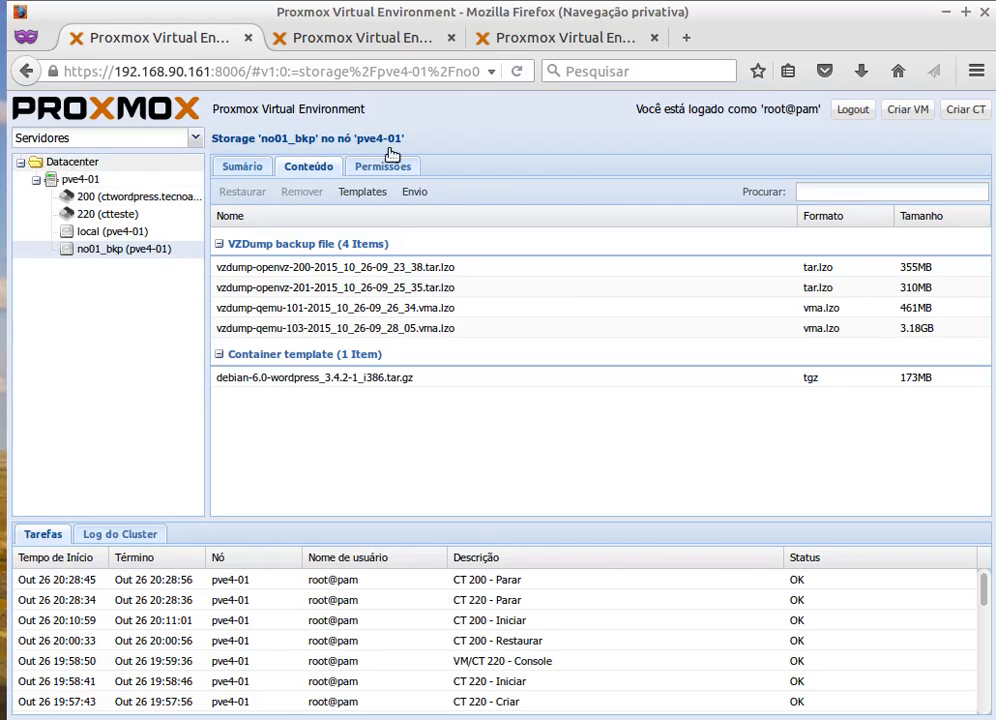
left_click(72, 162)
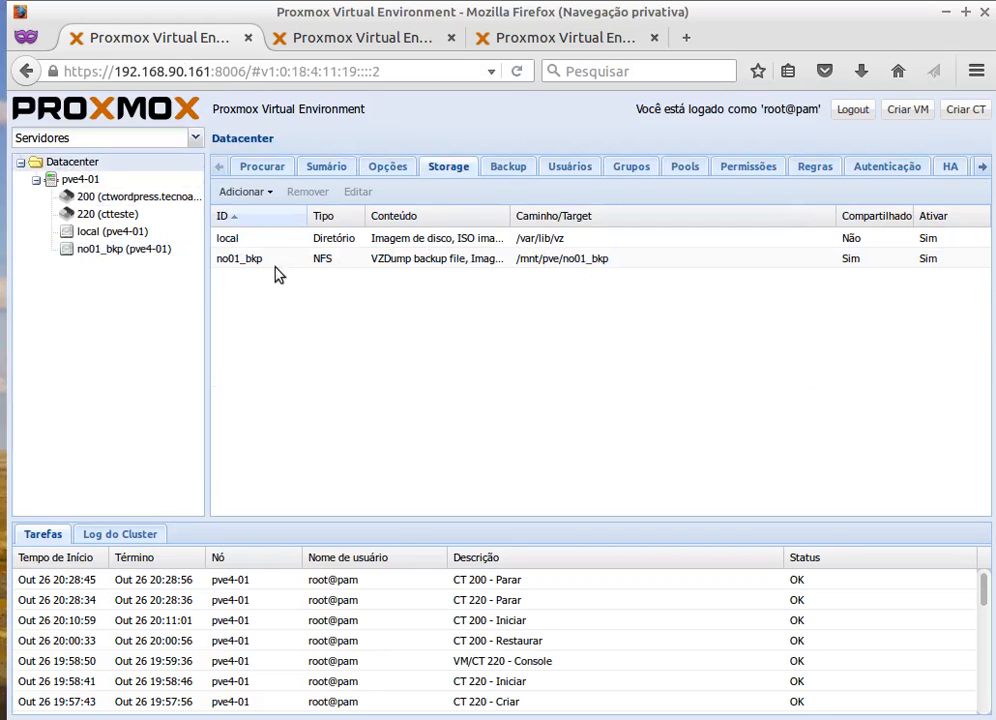
left_click(243, 262)
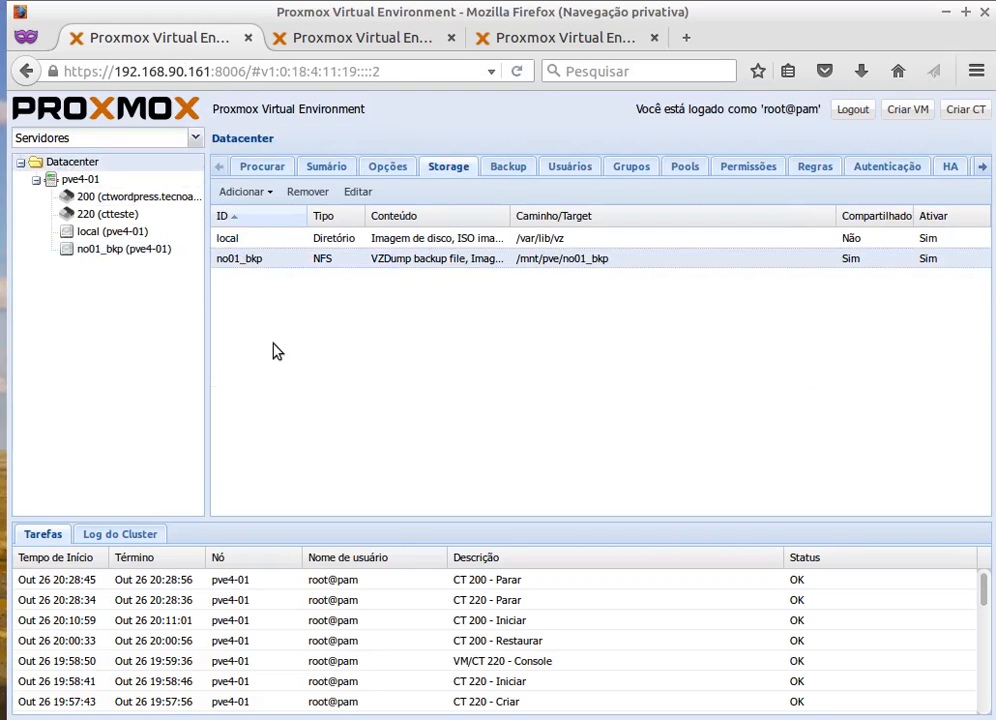
left_click(310, 192)
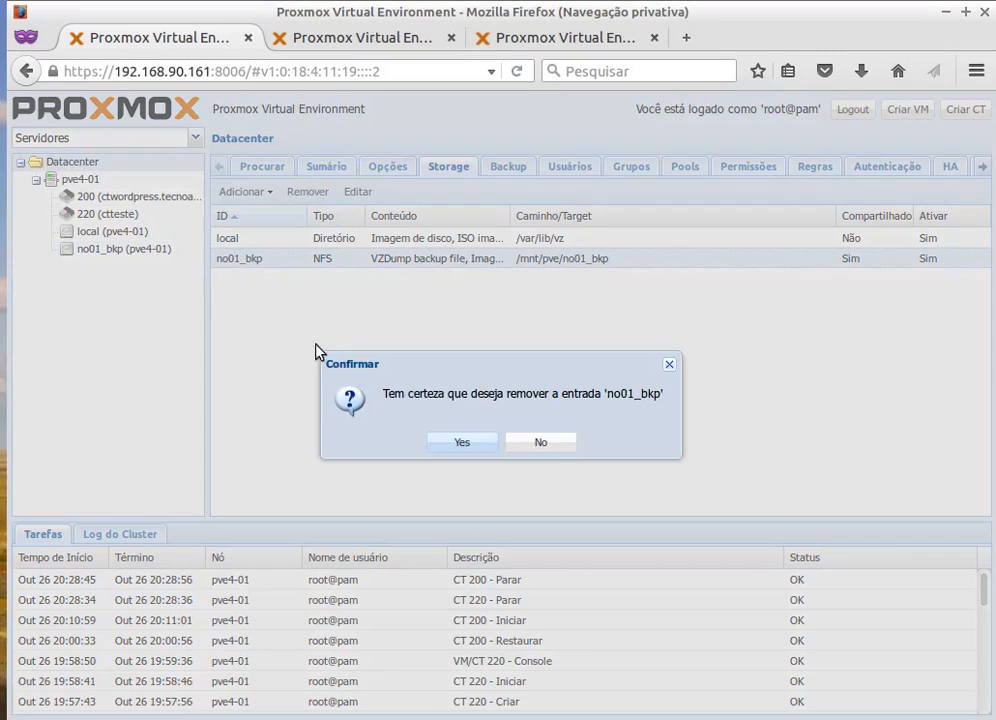
left_click(461, 442)
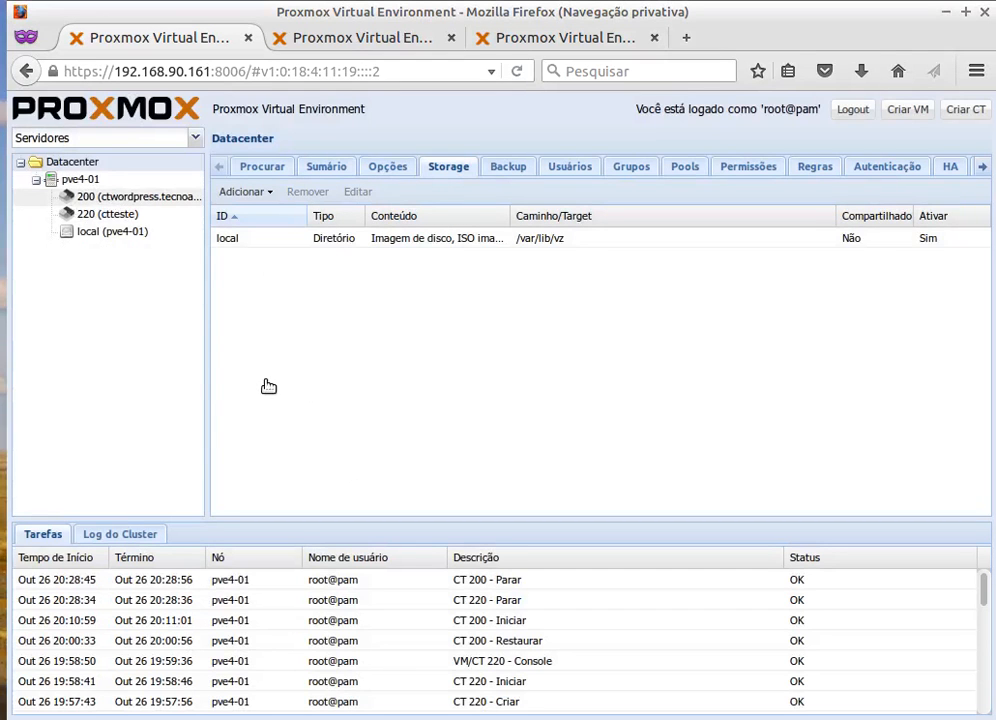
Delete containers 200 and 220 from pve4-01, confirming each removal.
left_click(150, 198)
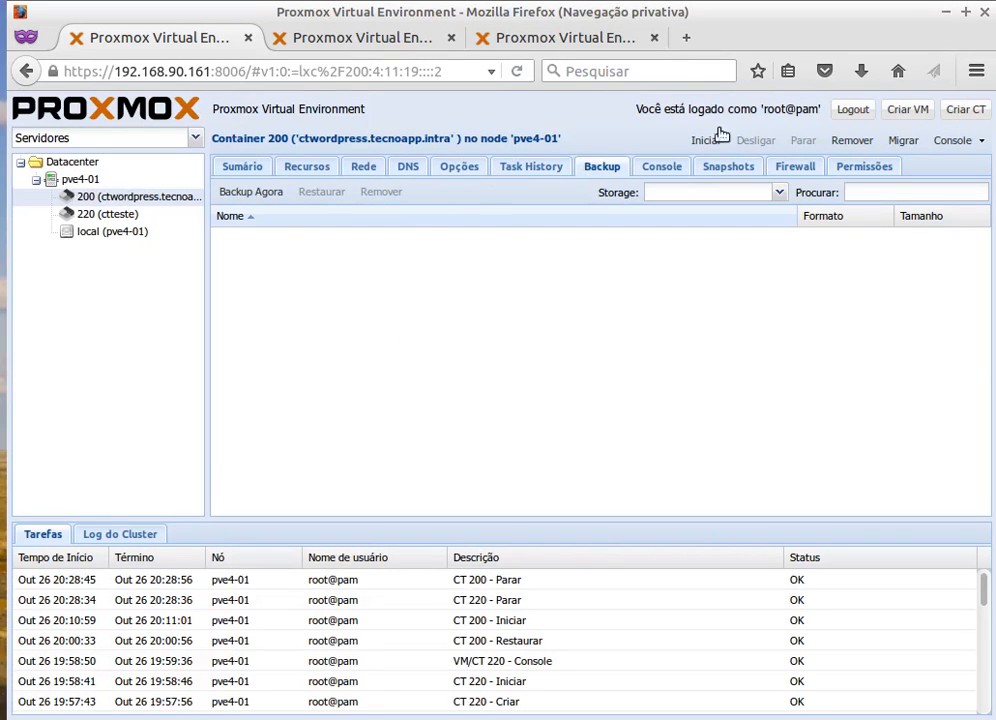
left_click(856, 140)
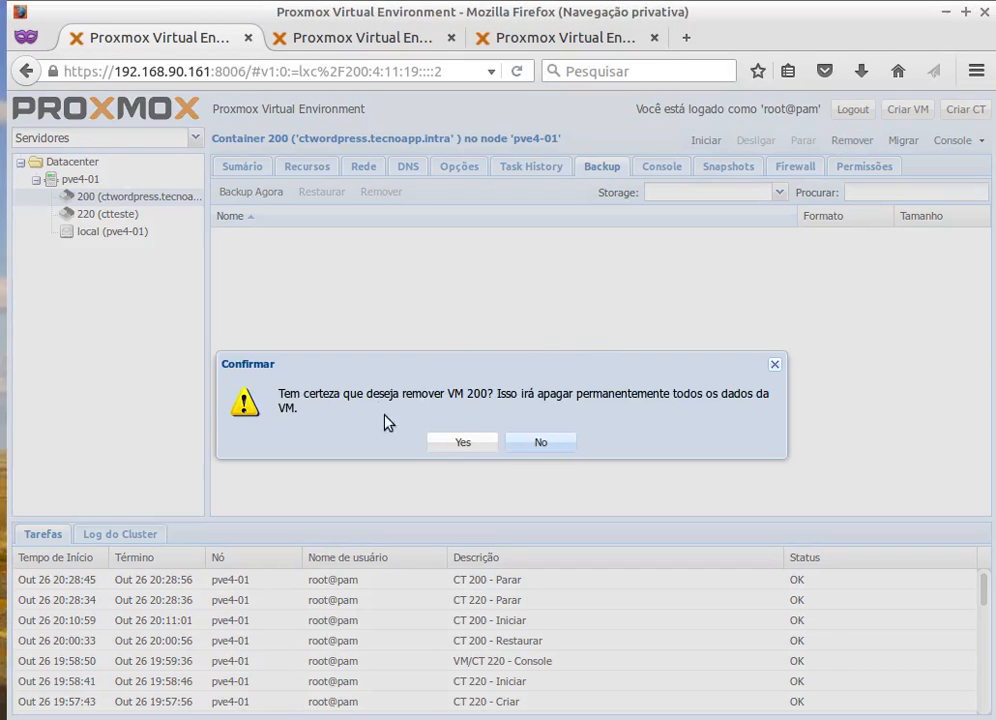
left_click(470, 445)
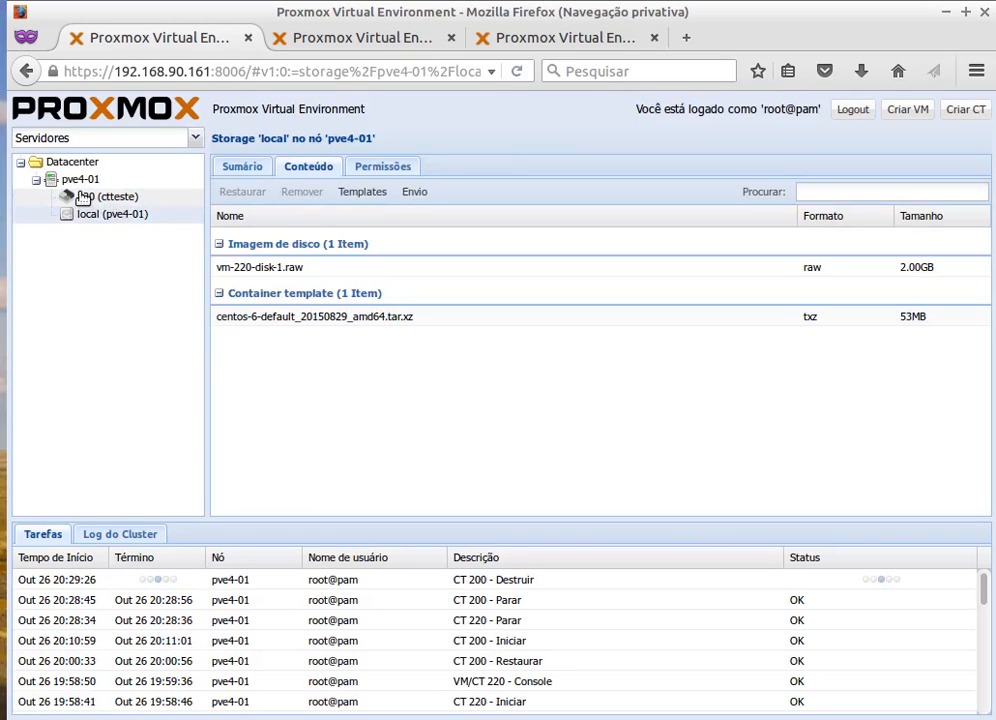
left_click(77, 197)
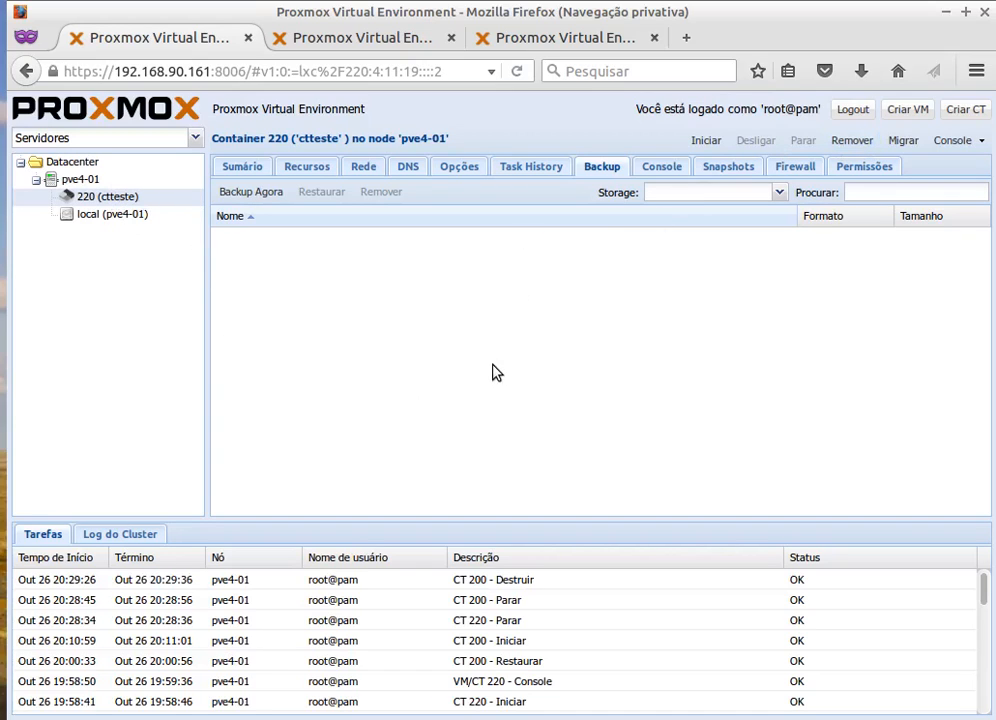
left_click(853, 141)
left_click(460, 440)
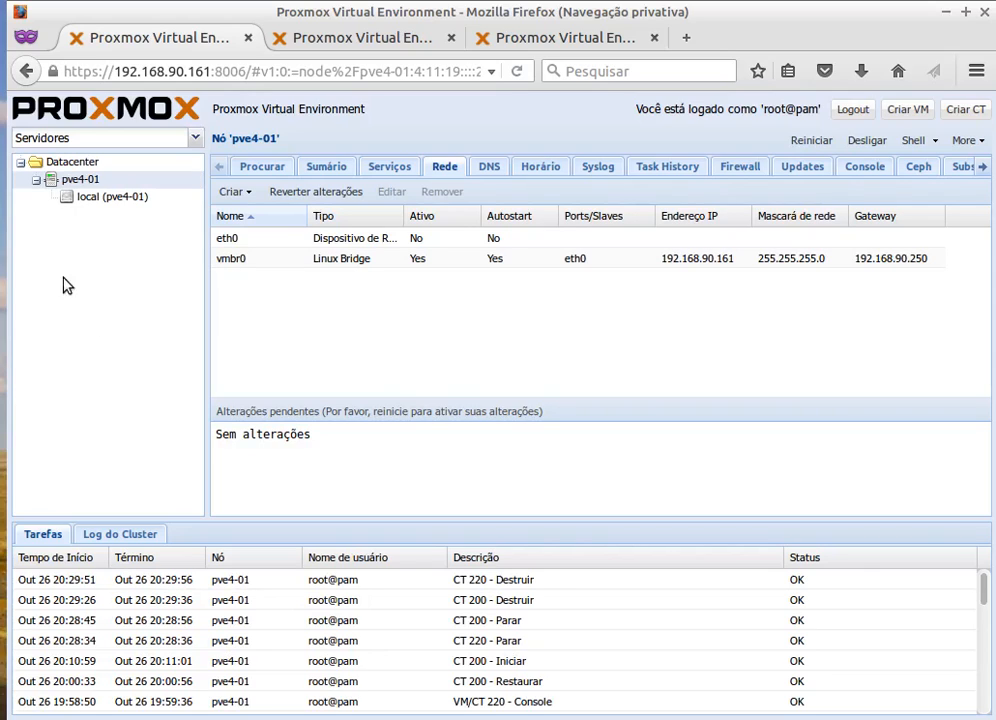
Glance at the pve4-02 and pve-03 node tabs, then return to pve4-01's network page.
left_click(351, 37)
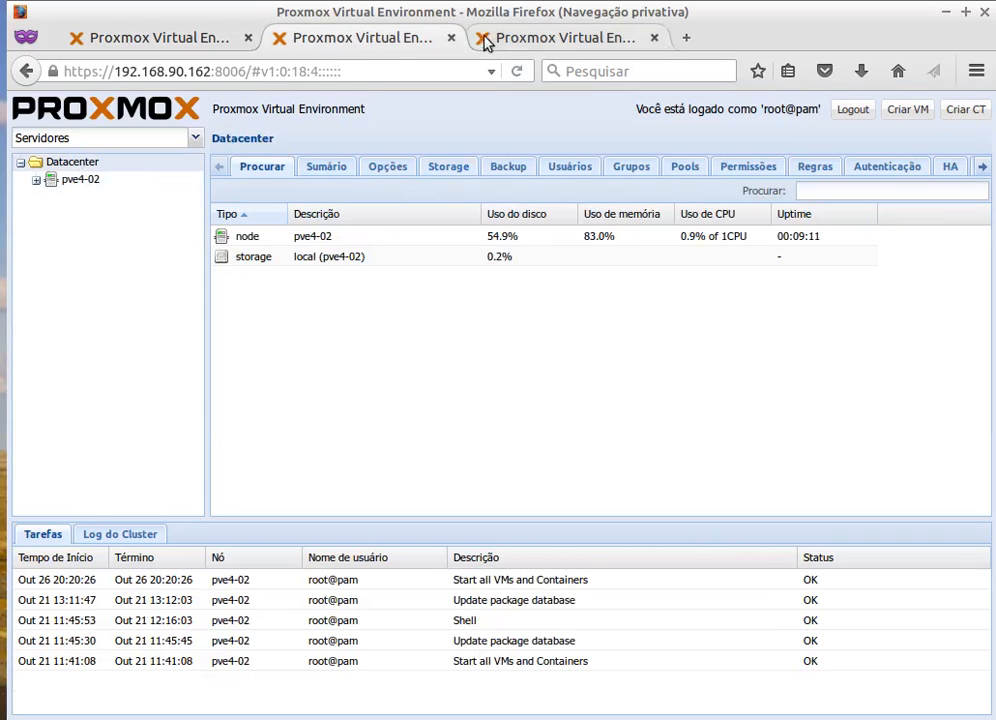
left_click(482, 37)
left_click(373, 44)
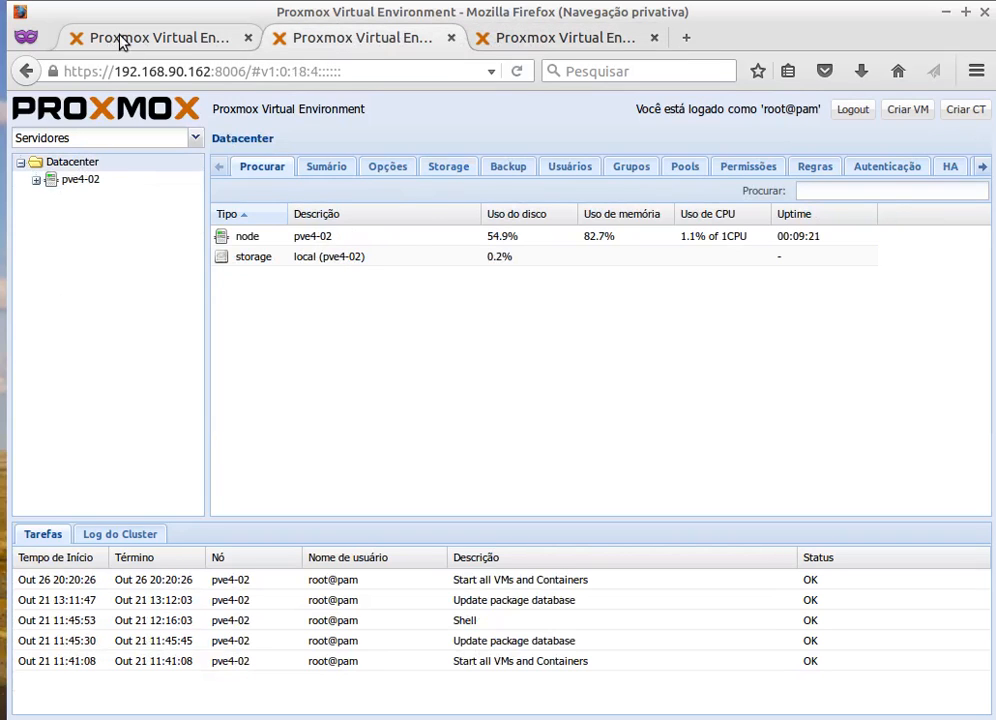
left_click(119, 41)
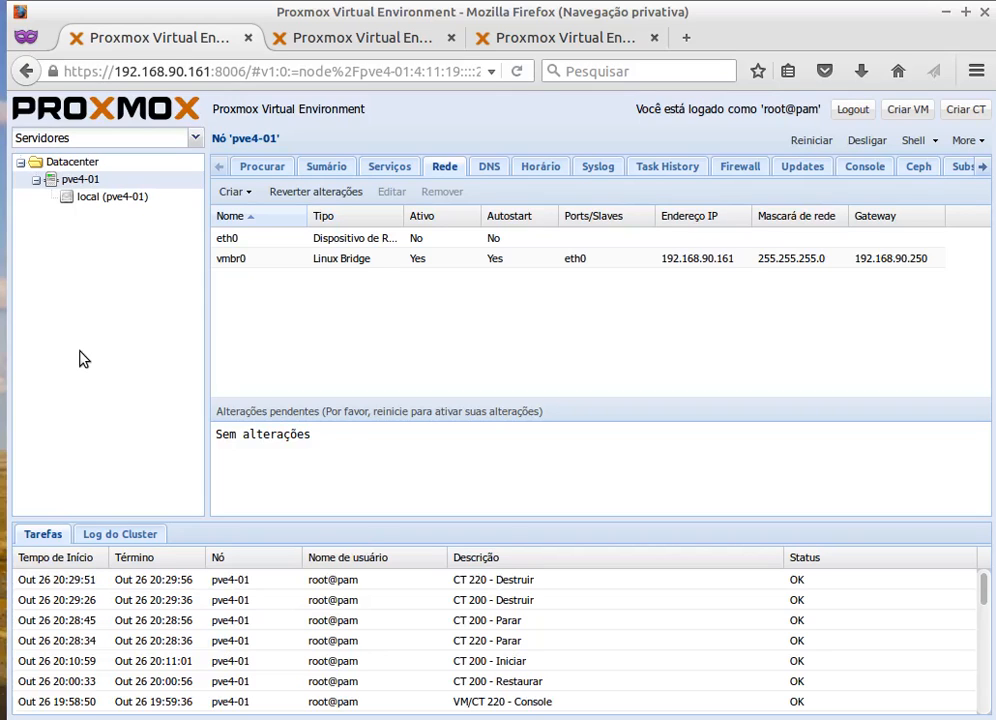
In the terminal, clear the screen and change to the root directory /.
key("alt+Tab")
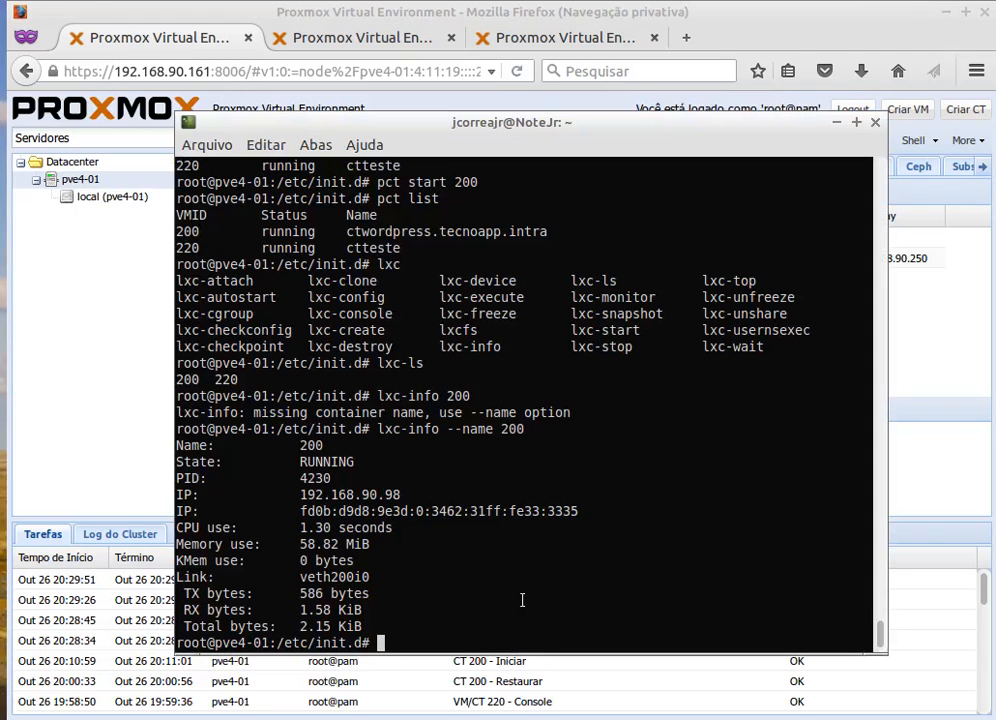
type("clear")
key("Return")
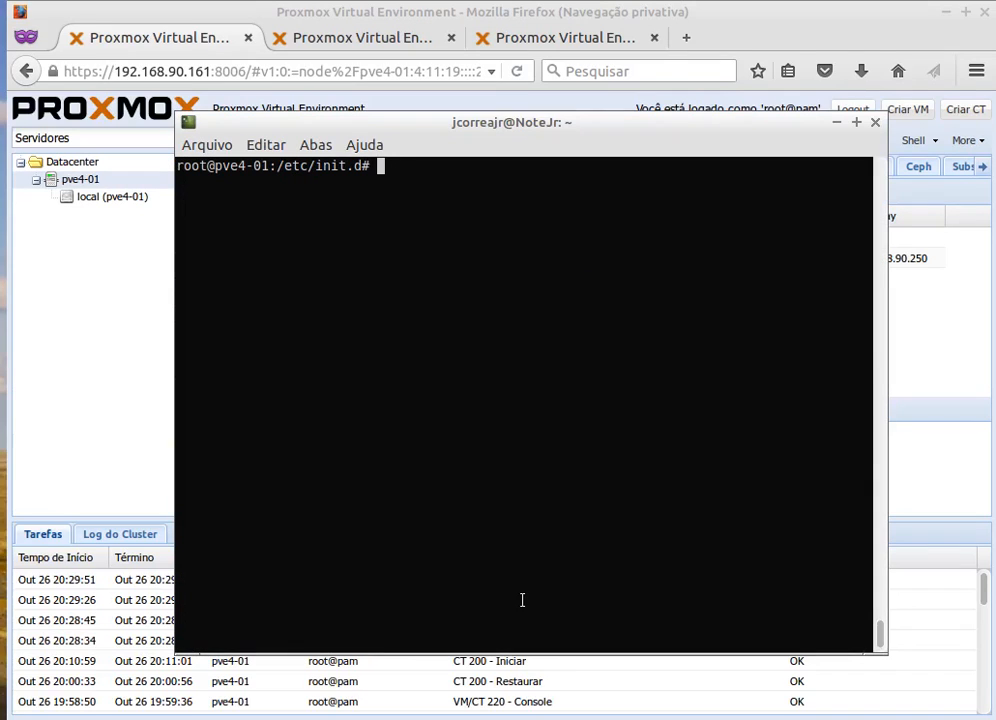
type("cd /")
key("Return")
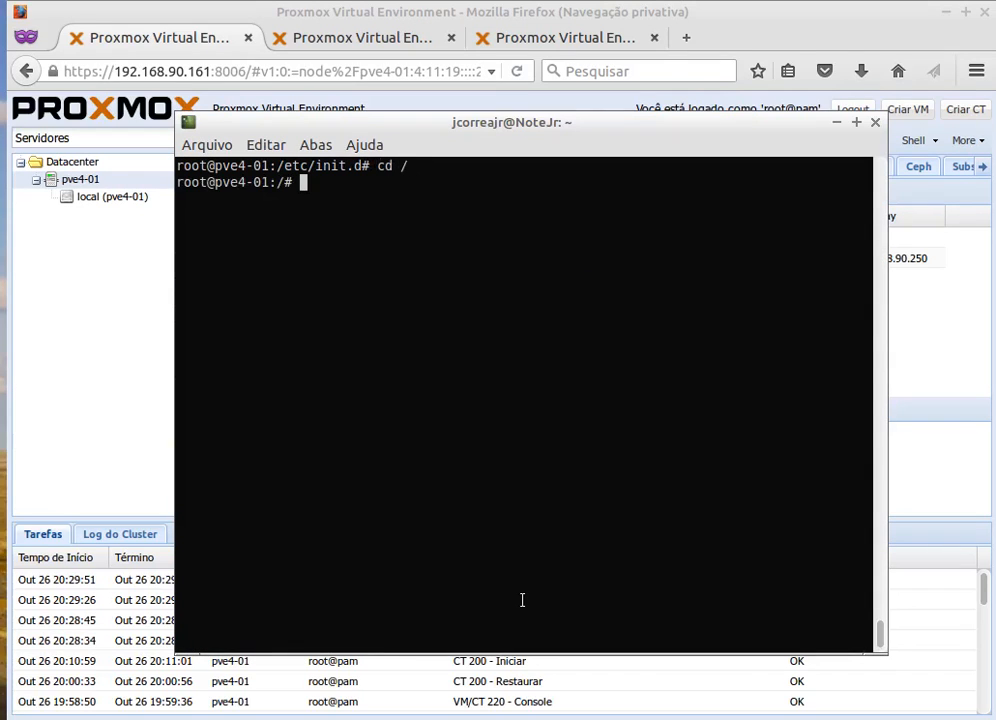
type("clear")
key("Return")
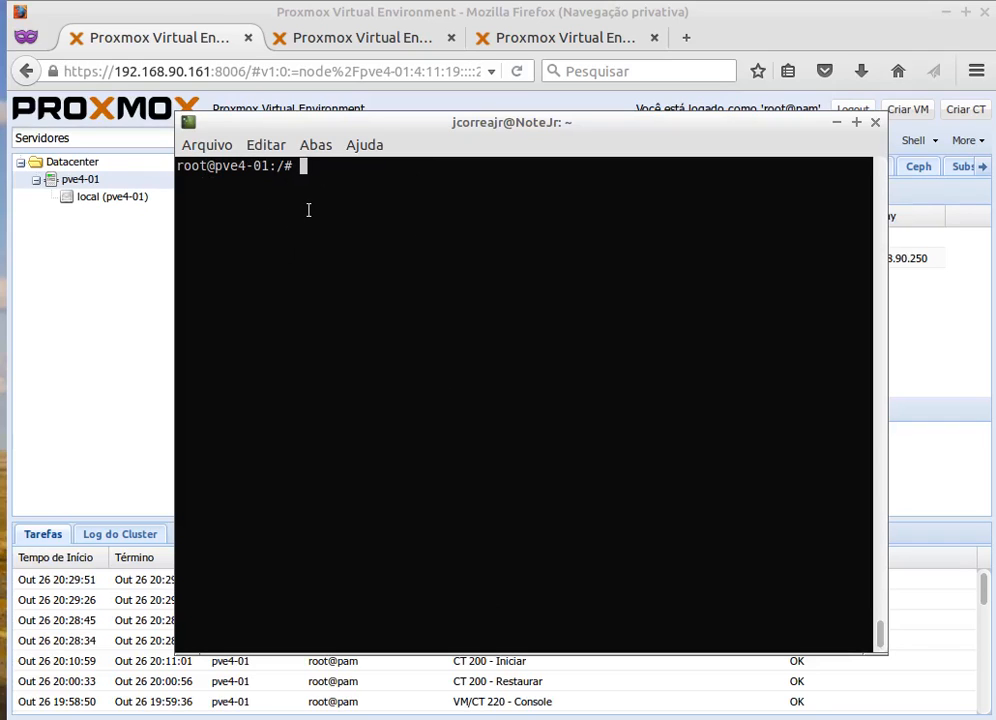
In a new tab, log in as root over SSH to 192.168.90.162.
key("ctrl+shift+t")
type("s")
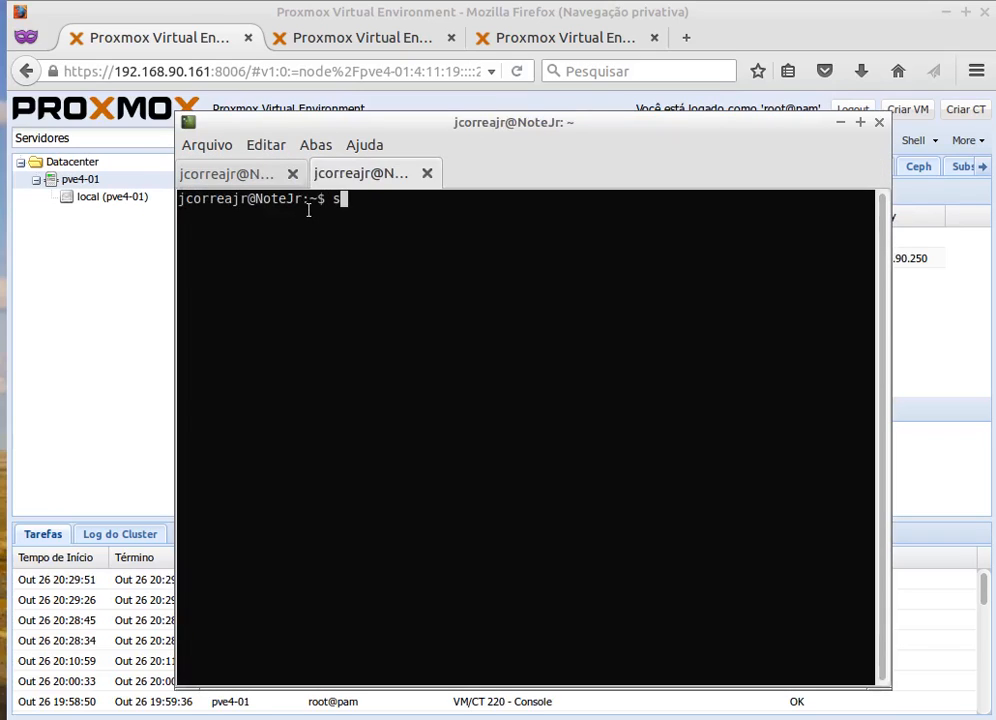
type("sh root@1")
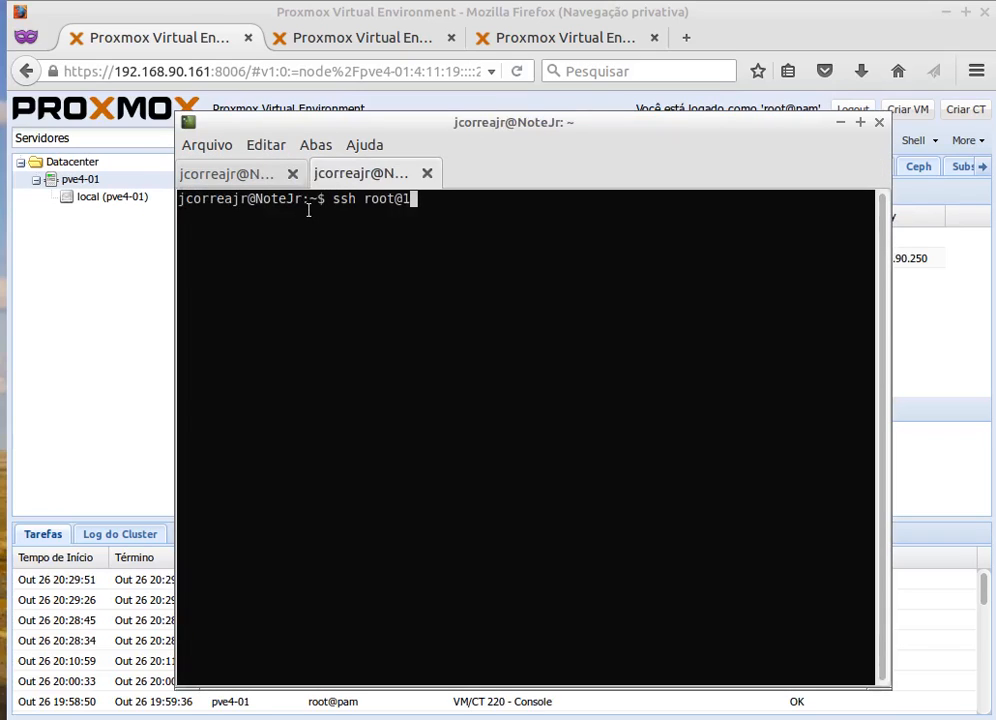
type("92.168.90.")
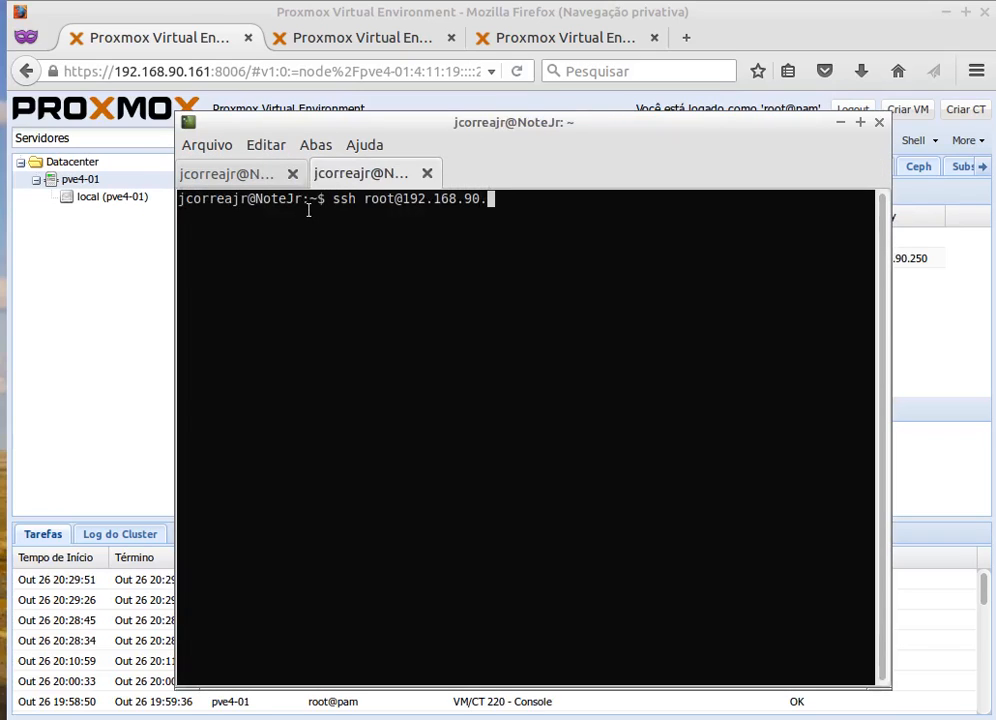
type("161")
key("BackSpace")
key("BackSpace")
key("BackSpace")
type("162")
key("Return")
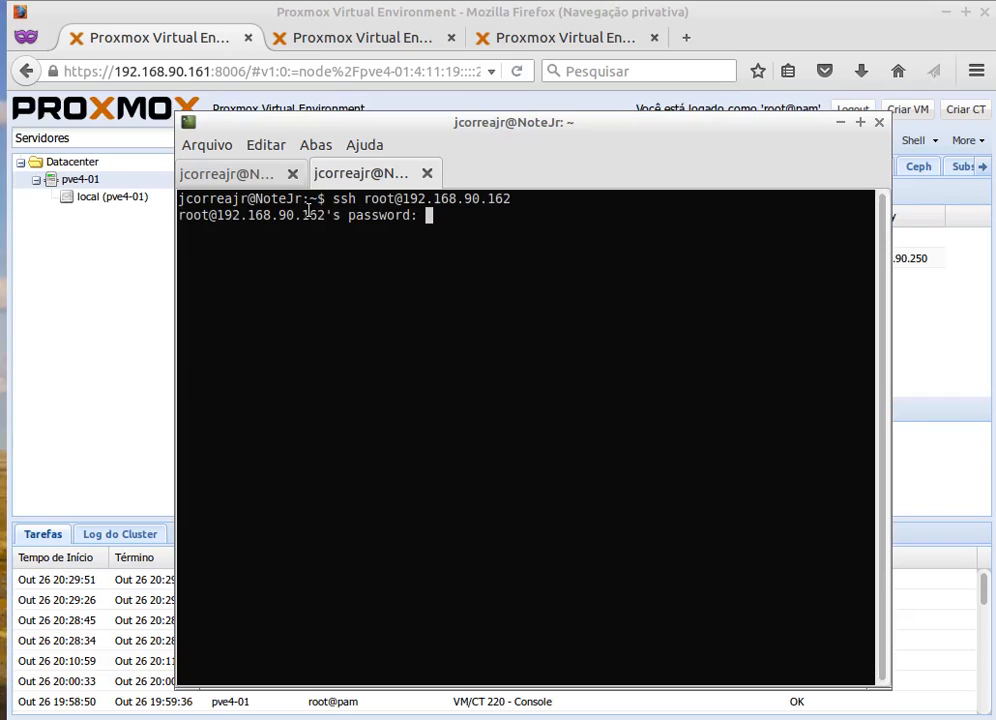
key("Return")
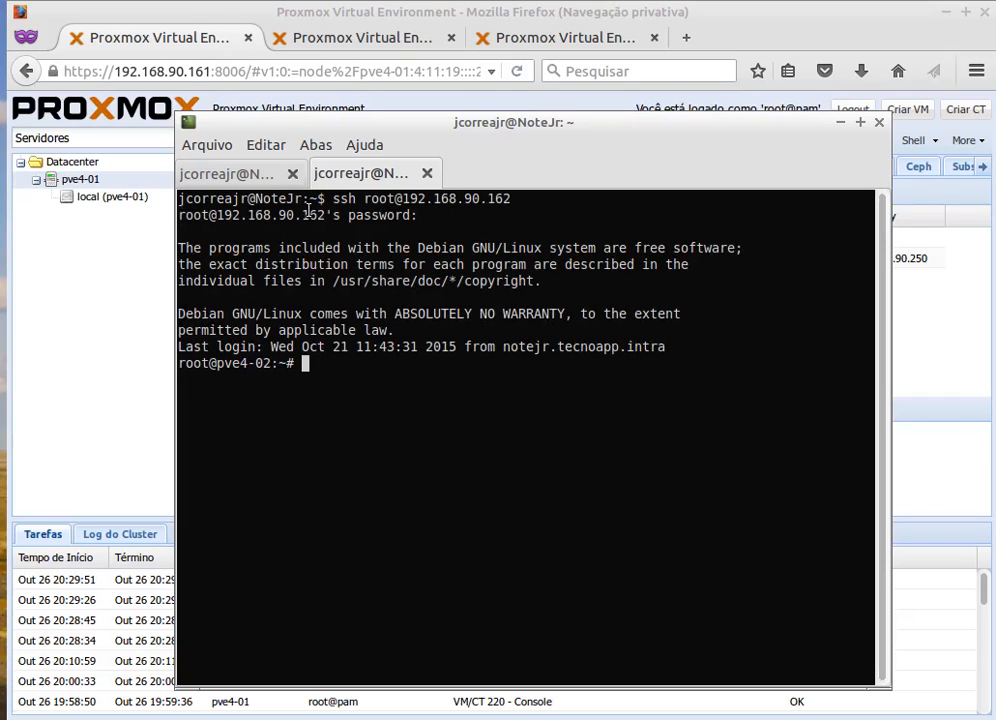
In a third tab, log in as root over SSH to 192.168.90.163, then return to Firefox.
key("ctrl+shift+t")
type("ssh root")
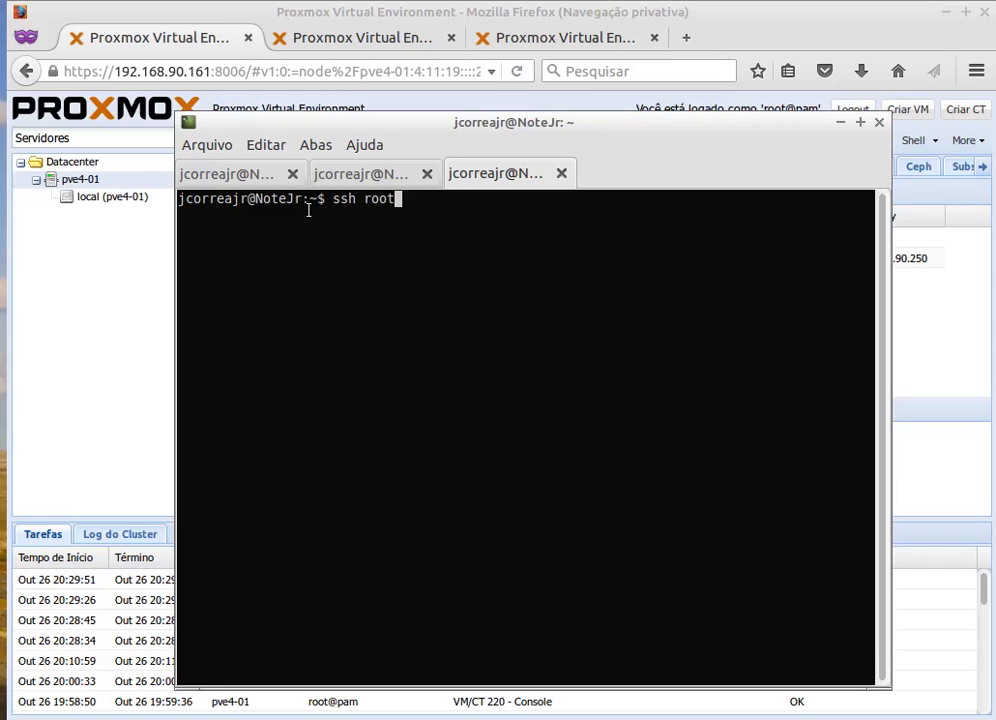
type("@192.168.")
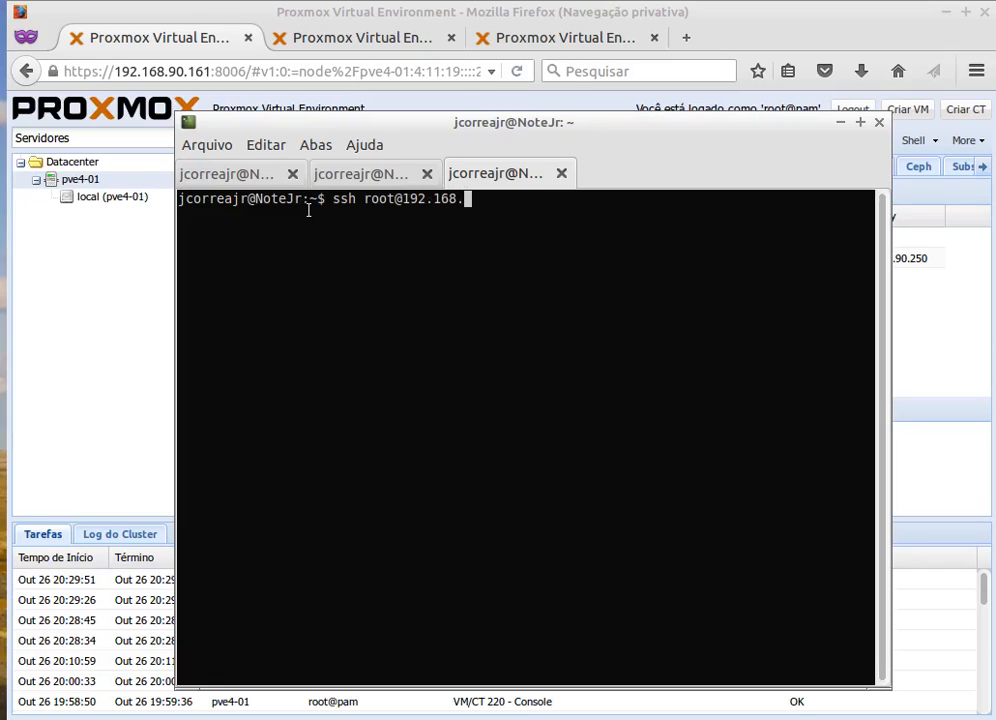
type("90.163")
key("Return")
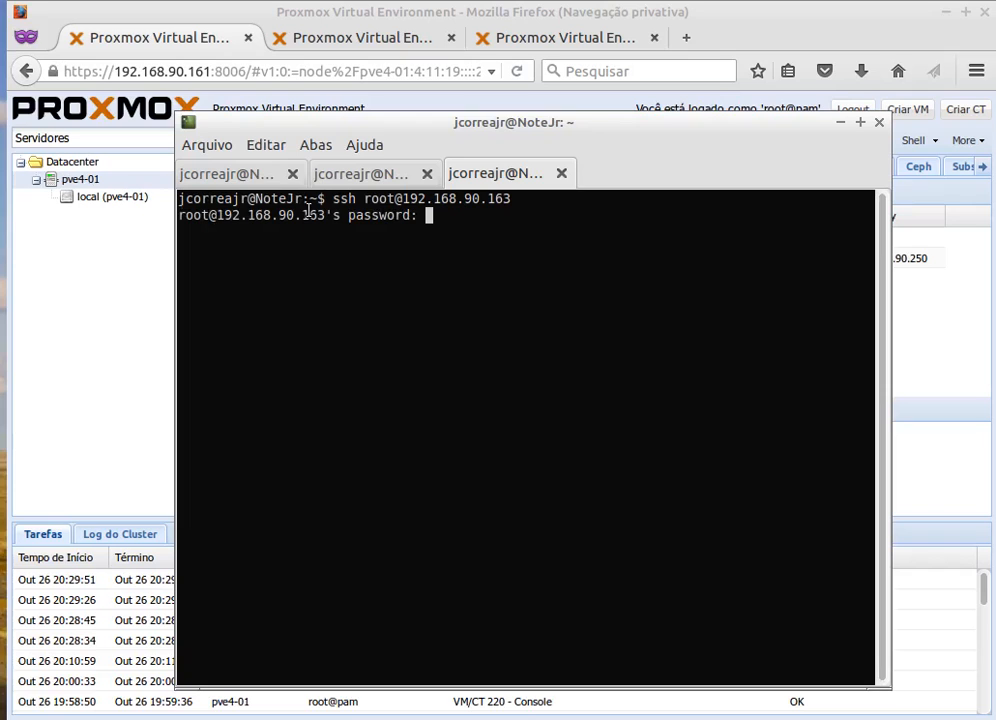
key("Return")
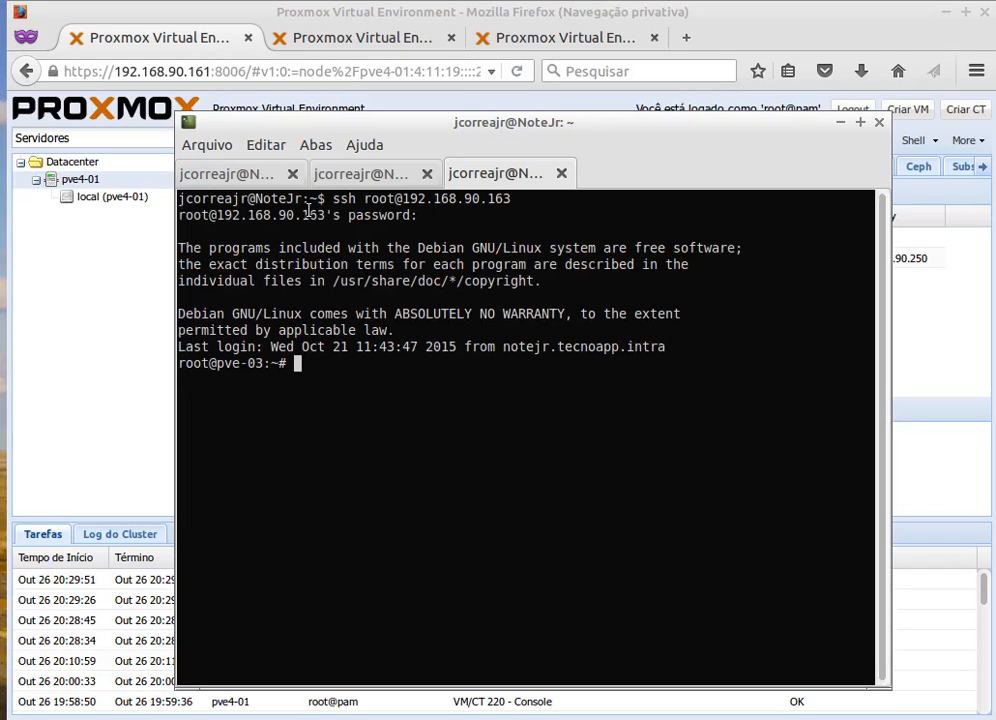
left_click(136, 9)
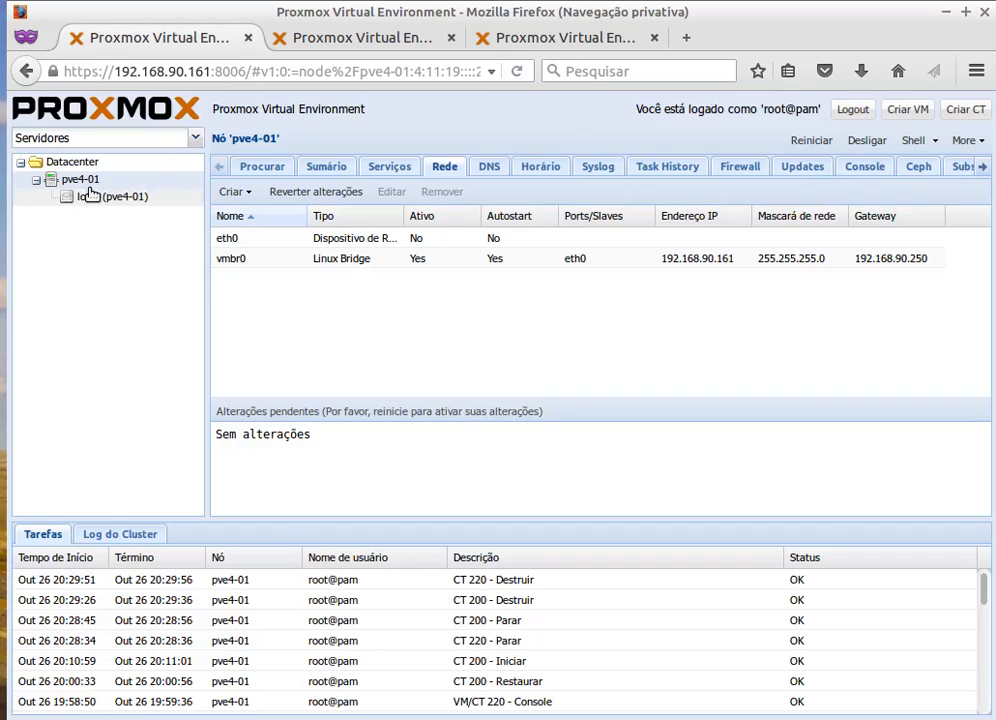
Check pve-03's datacenter view and pve4-01's page, then raise the terminal window.
left_click(592, 40)
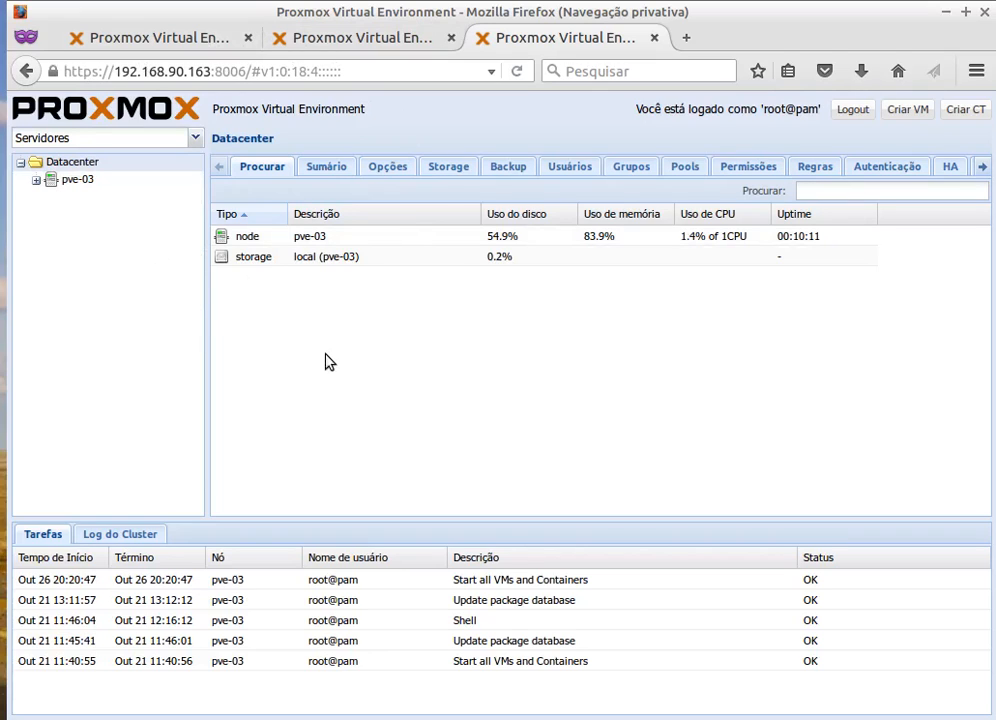
left_click(100, 33)
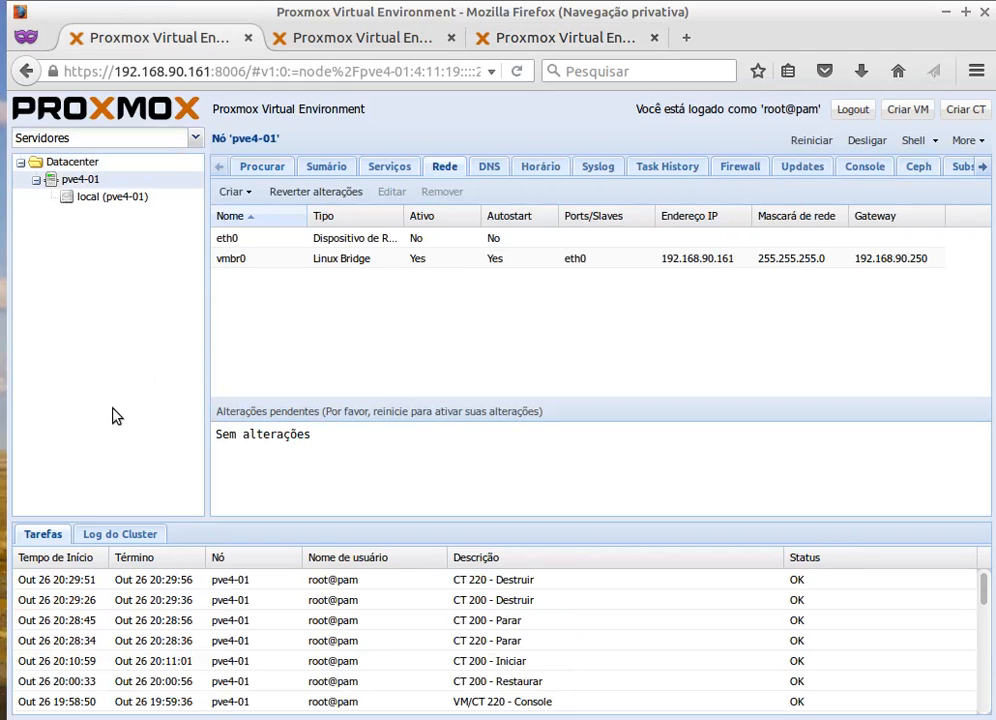
left_click(135, 719)
left_click(135, 719)
left_click(300, 719)
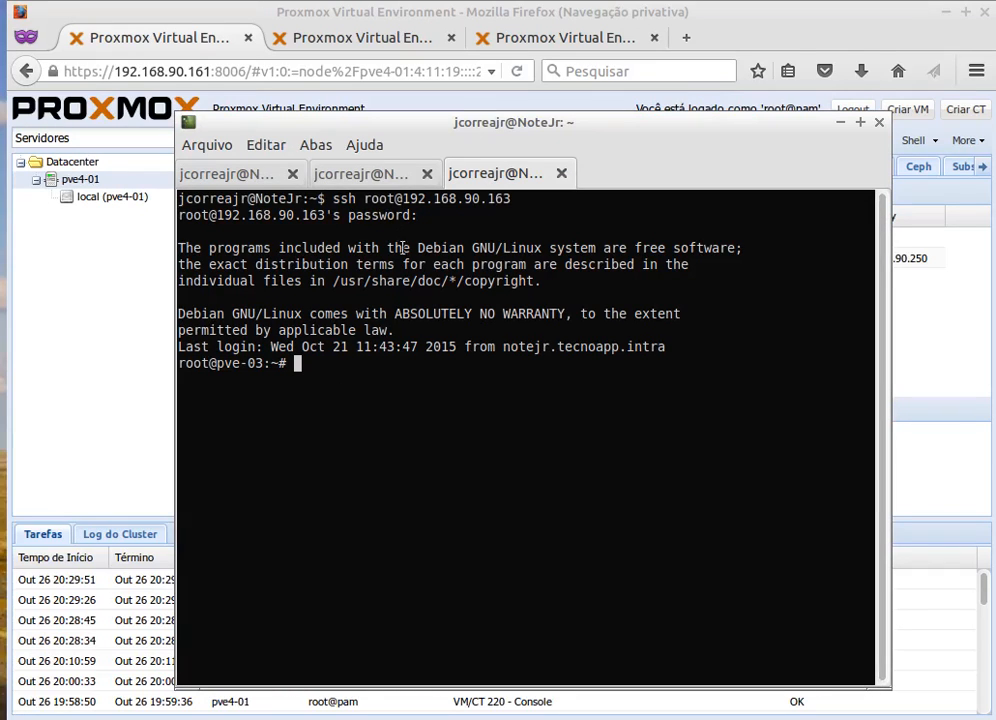
Run 'pvecm status' on pve4-01 to check cluster state.
left_click(350, 176)
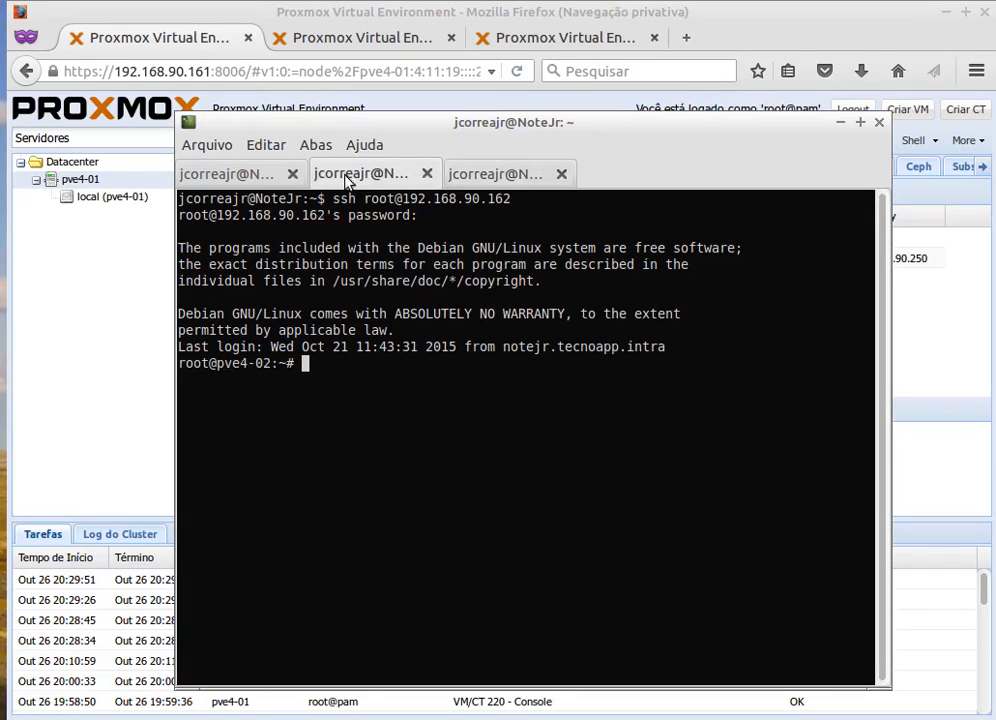
left_click(236, 176)
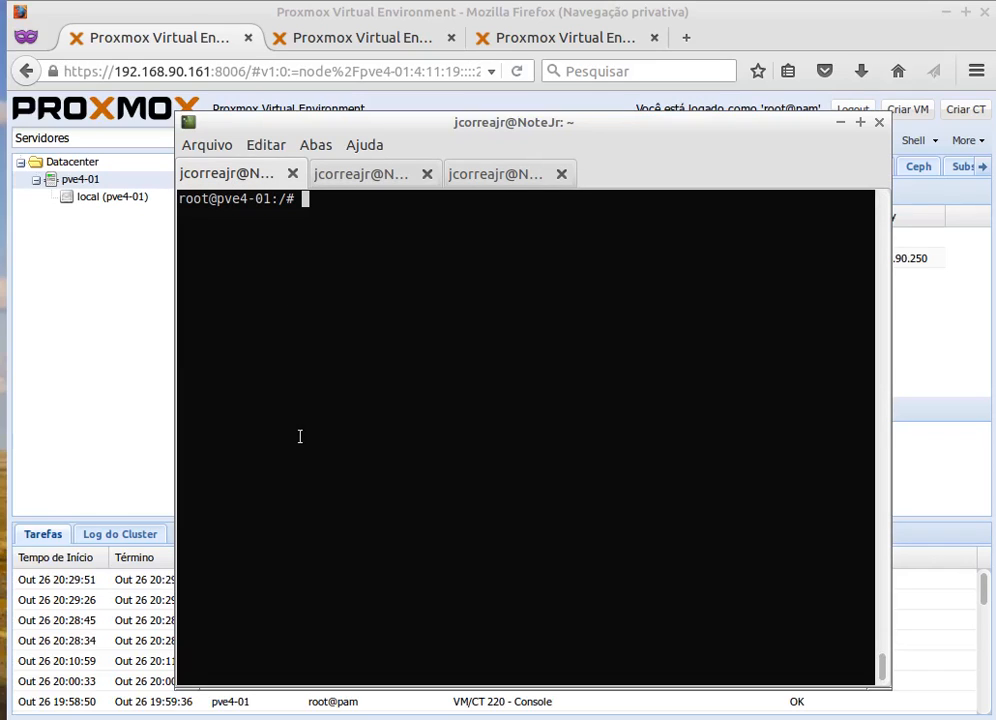
type("pv")
key("BackSpace")
key("BackSpace")
type("pvecm")
type("create")
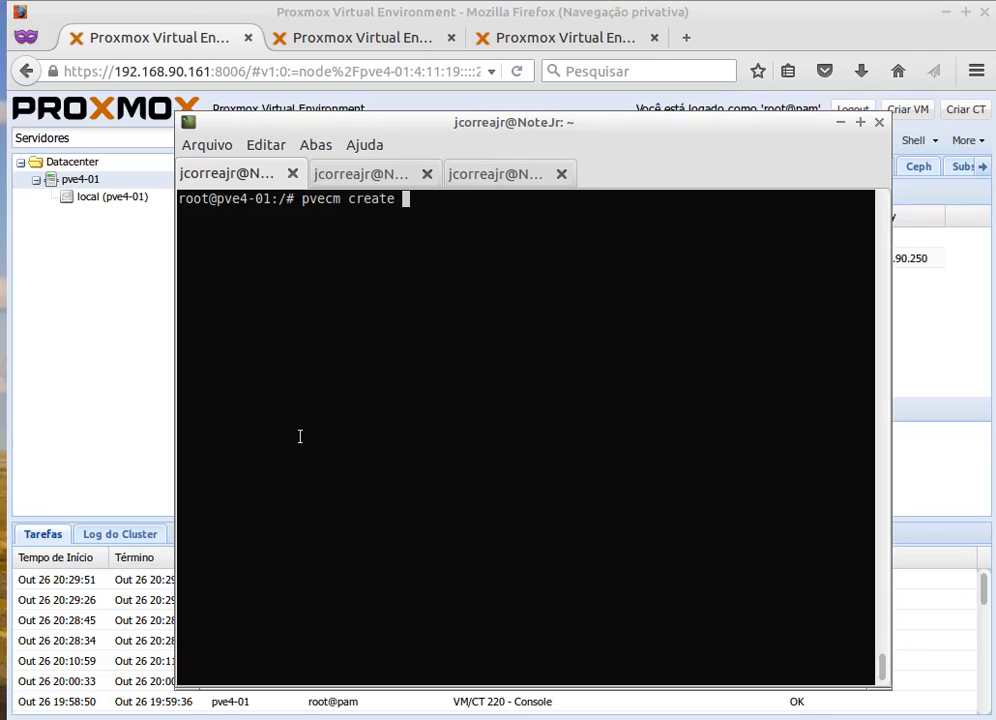
key("BackSpace")
key("BackSpace")
key("BackSpace")
key("BackSpace")
key("BackSpace")
key("BackSpace")
key("BackSpace")
type("status")
key("Return")
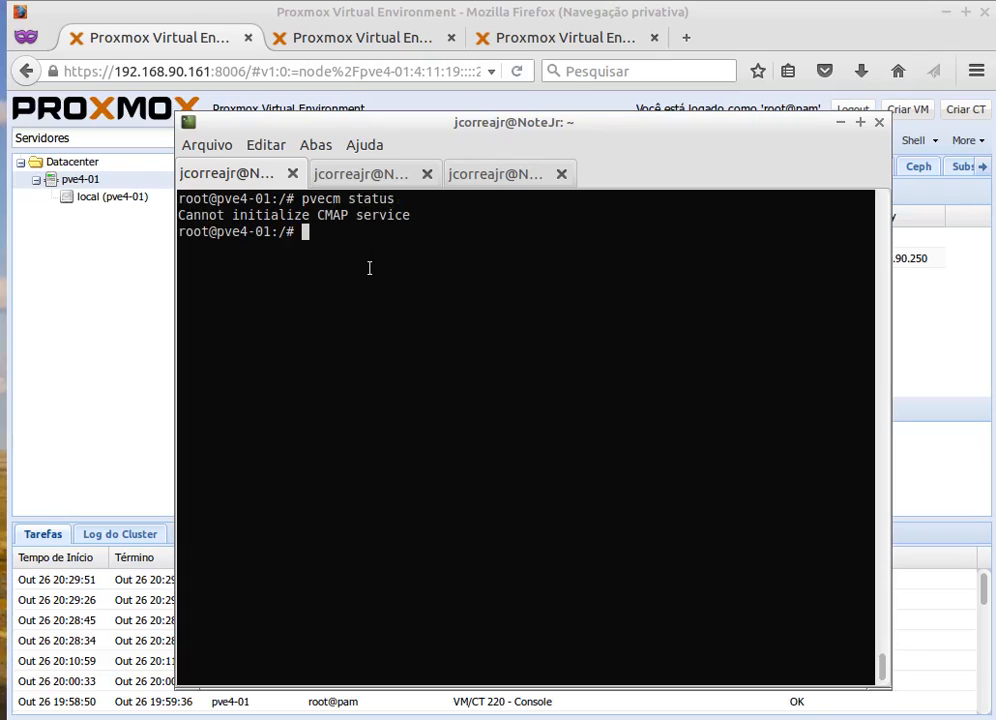
Create the cluster 'curso' with 'pvecm create curso' on pve4-01.
key("Up")
key("BackSpace")
key("BackSpace")
key("BackSpace")
key("BackSpace")
key("BackSpace")
key("BackSpace")
type("create")
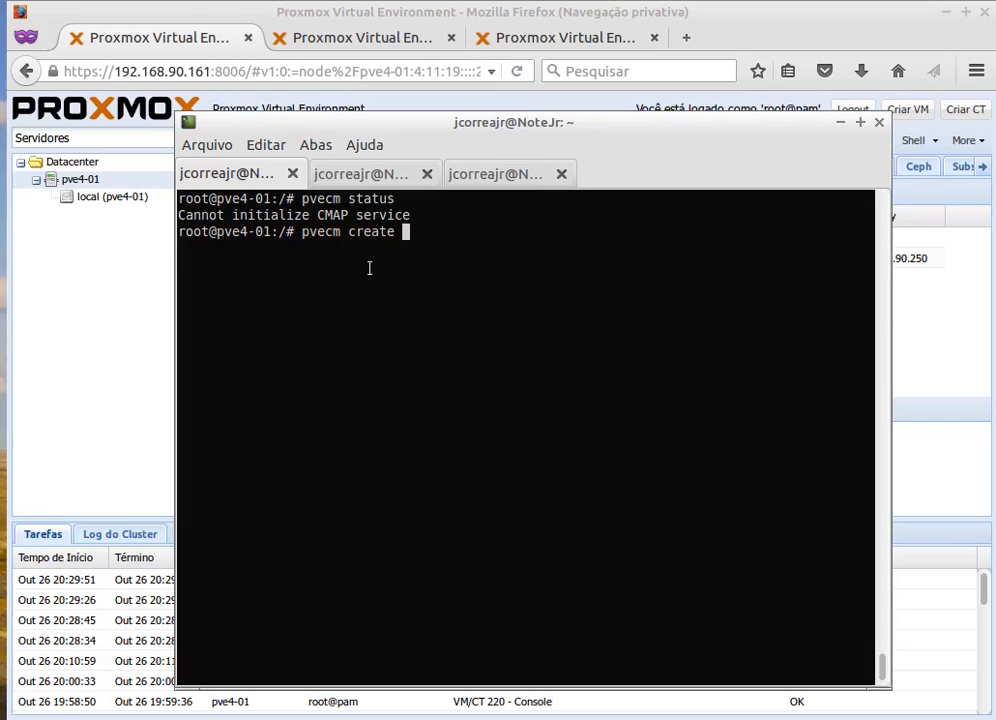
type("curso")
key("Return")
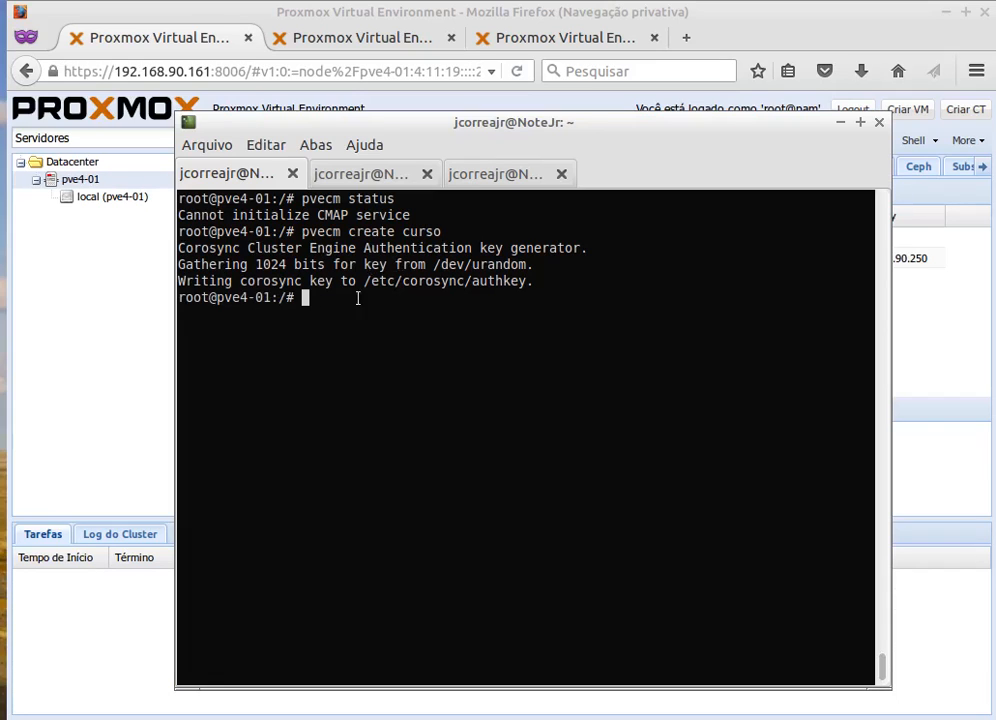
left_click_drag(273, 299, 217, 298)
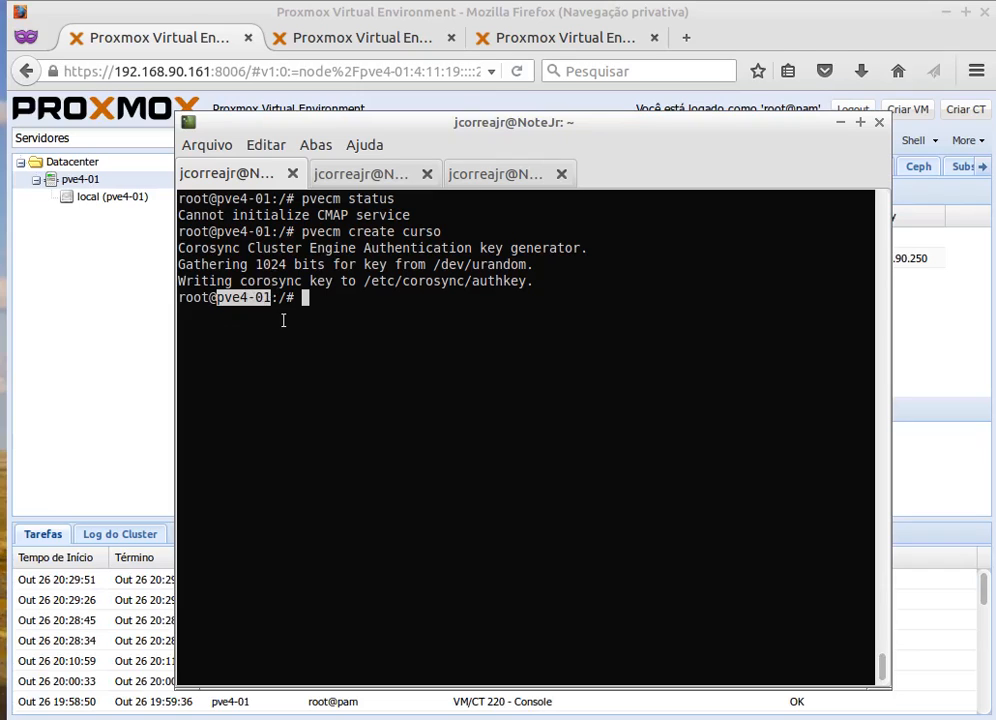
left_click(280, 307)
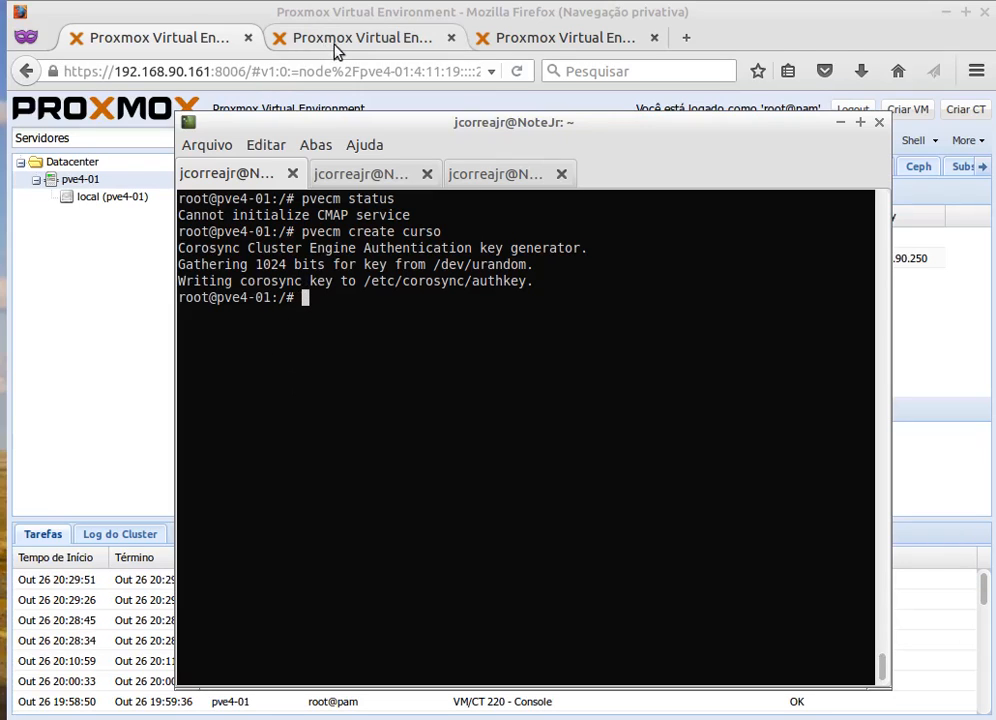
left_click(345, 178)
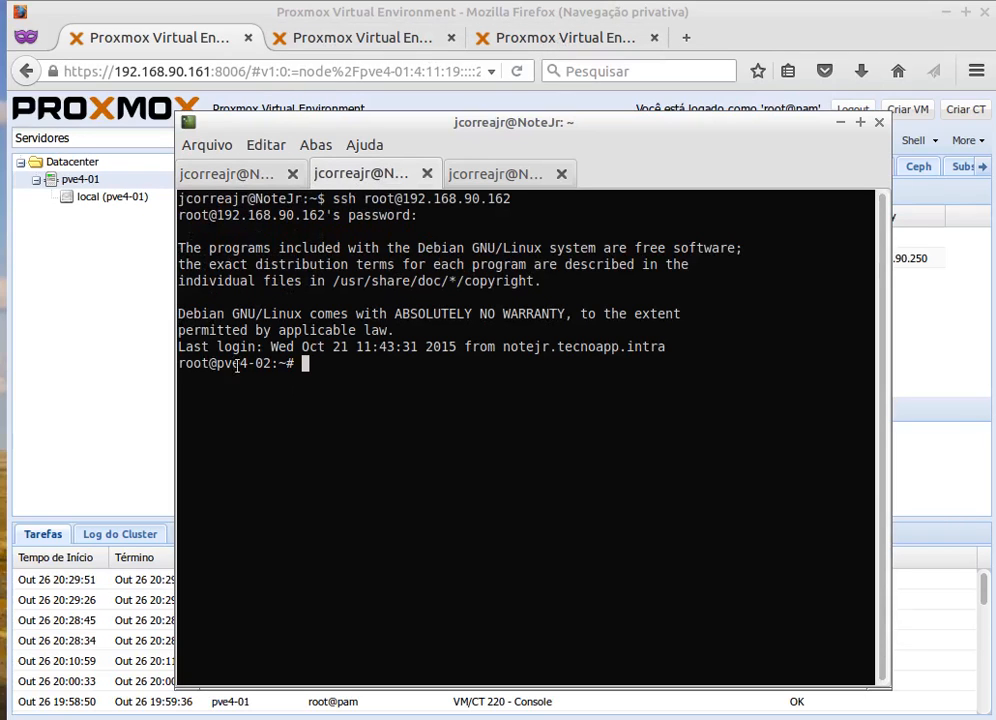
On pve4-02 run 'pvecm add 192.168.90.161', accept the host key with yes, and enter the root password.
type("pvec")
key("Tab")
key("Tab")
type("m ")
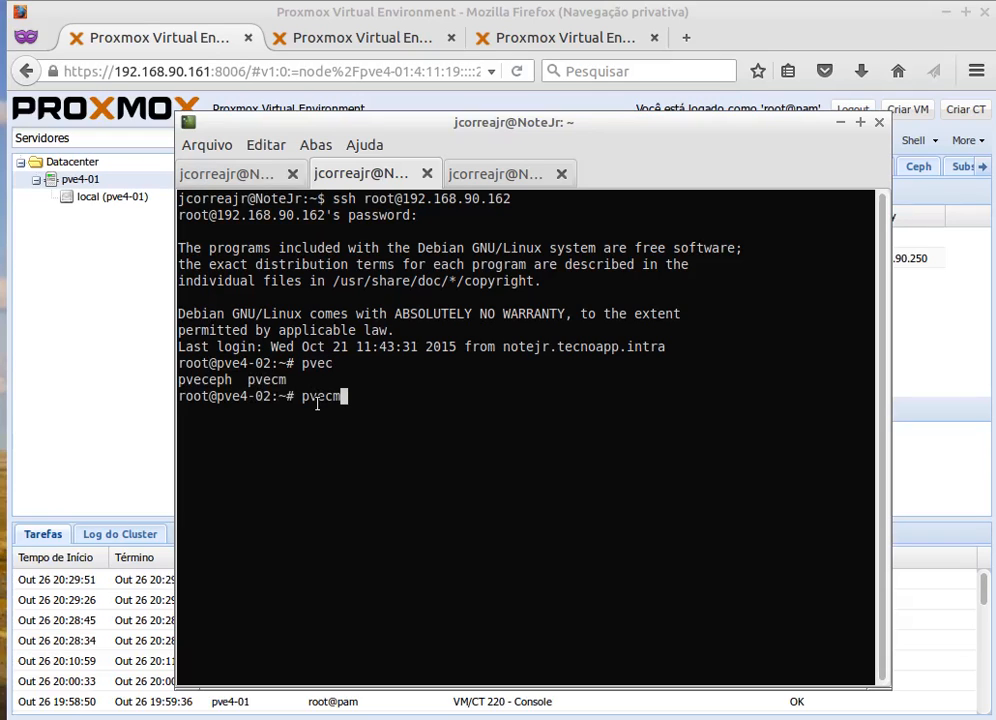
type("add")
left_click(213, 177)
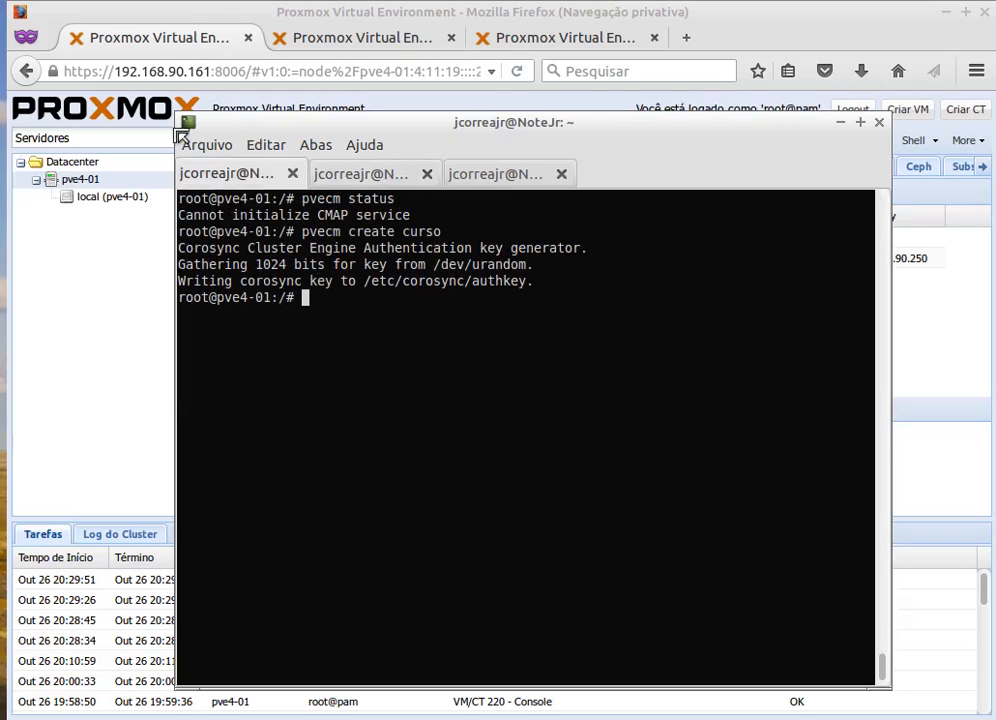
left_click(360, 172)
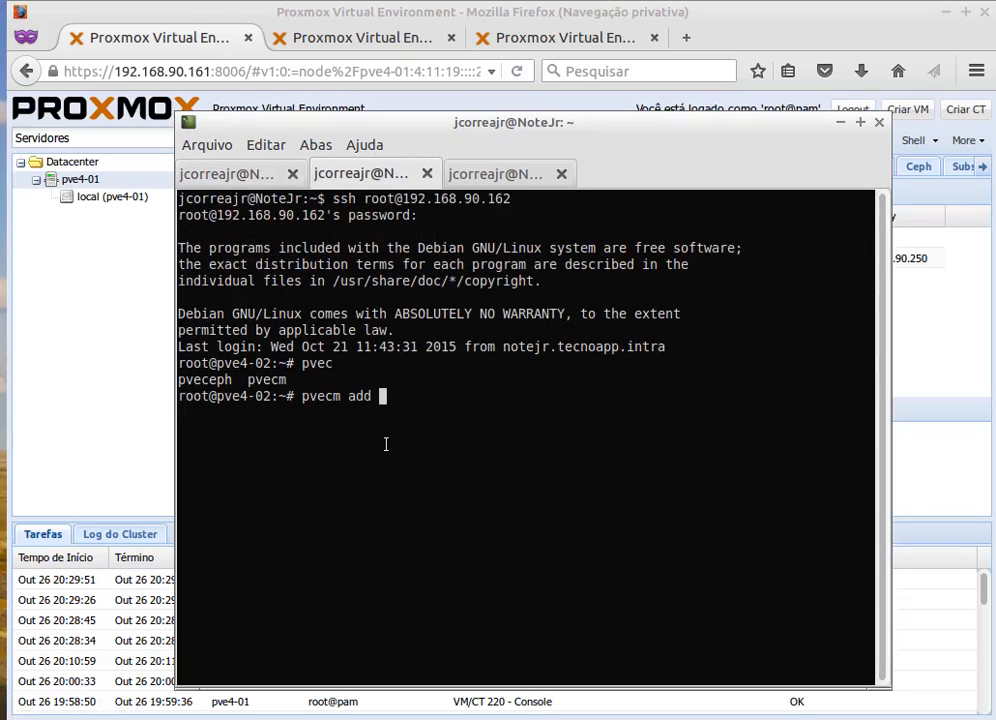
type("192.168.90.")
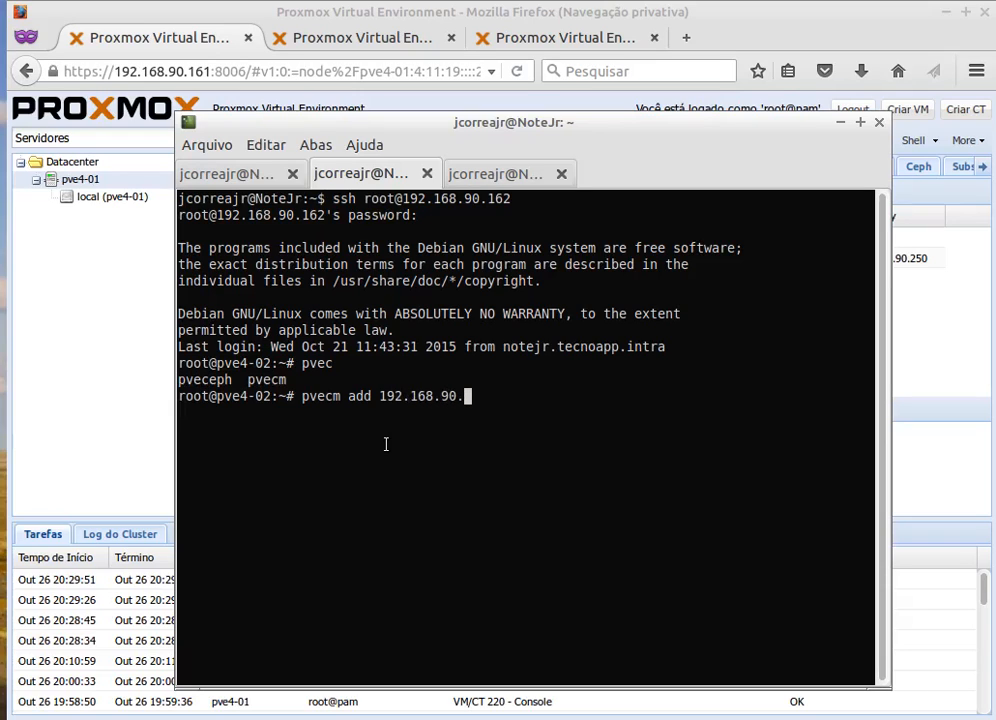
type("161")
key("Return")
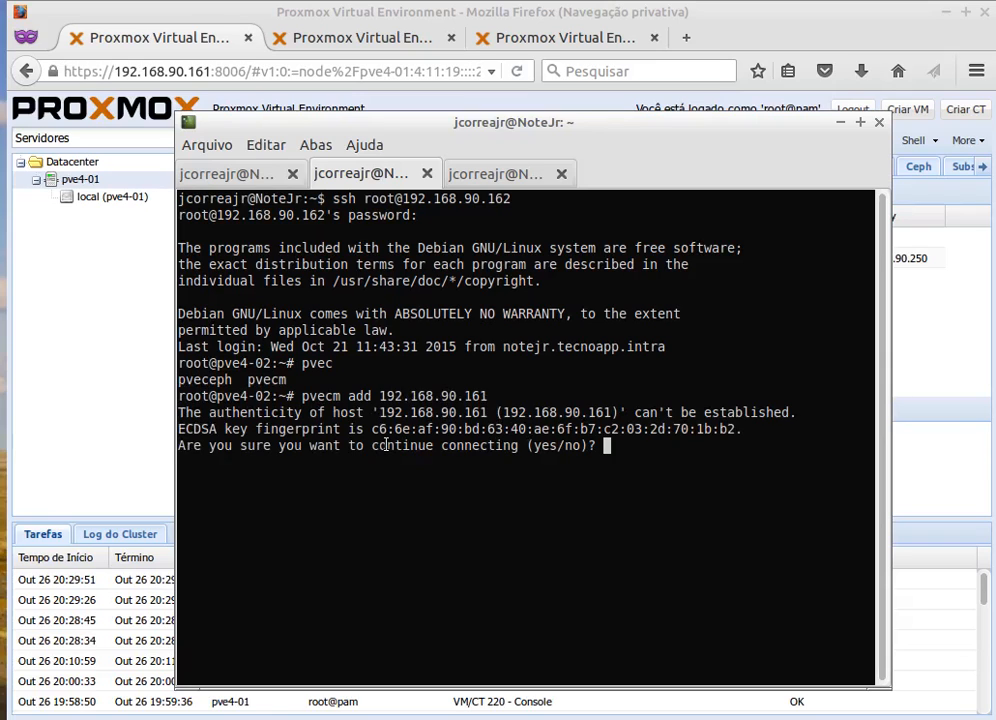
type("yes")
key("Return")
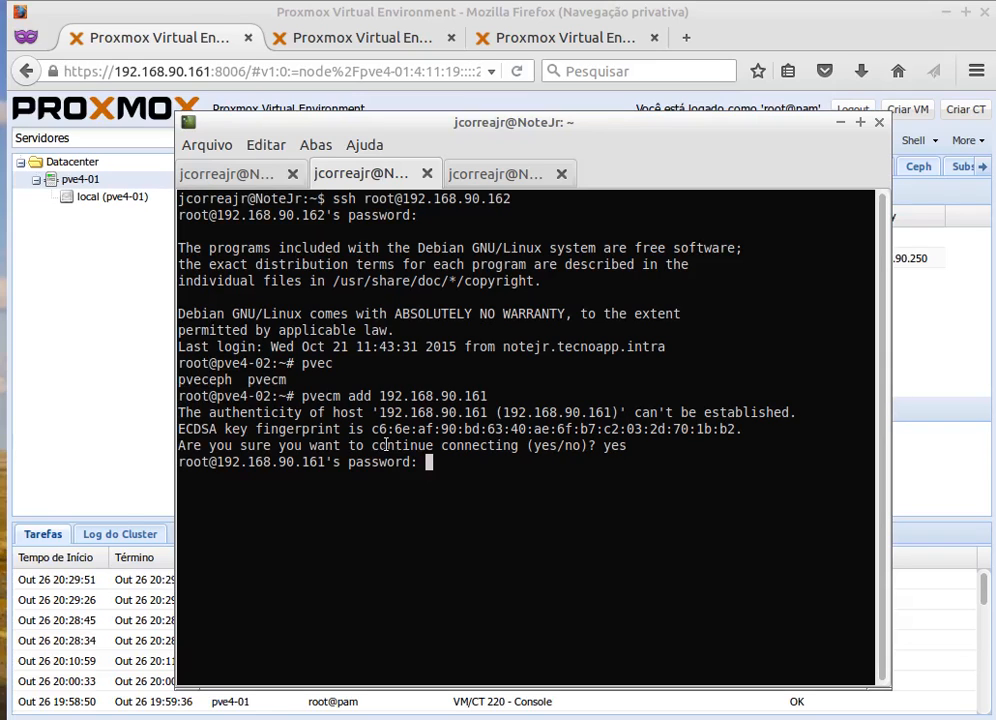
key("Return")
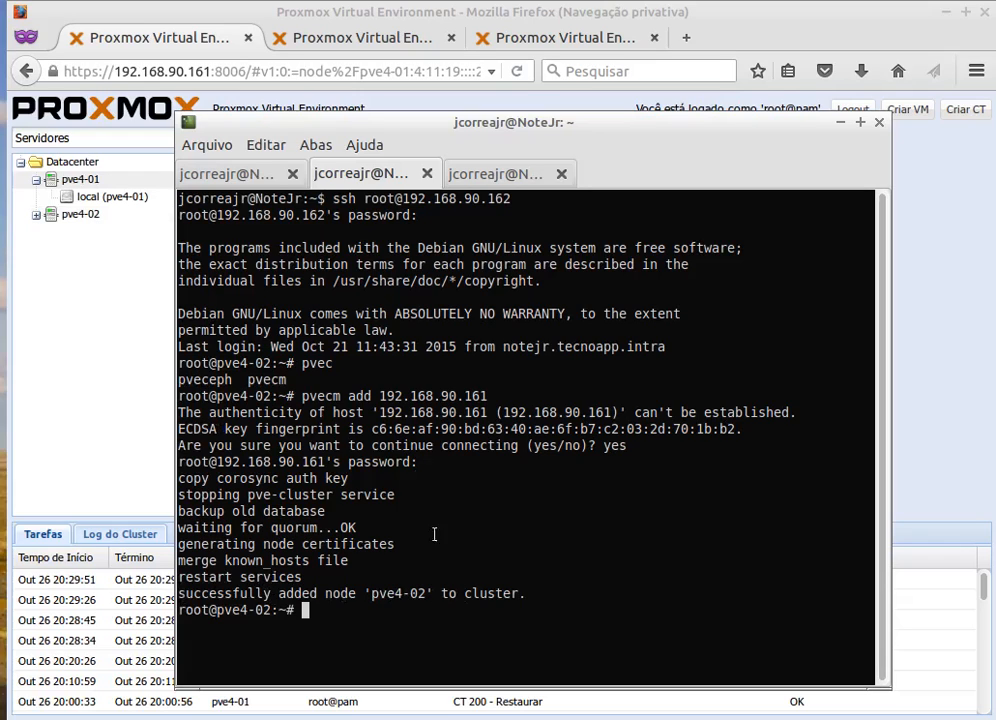
left_click(493, 185)
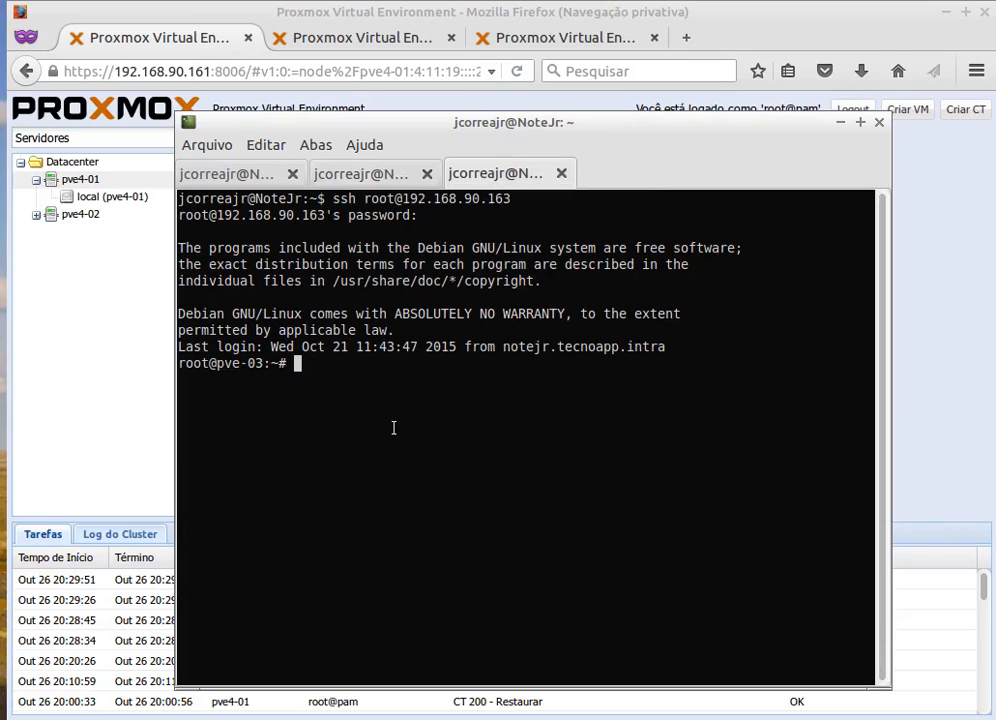
Copy the 'pvecm add 192.168.90.161' command from the pve4-02 session.
left_click(398, 174)
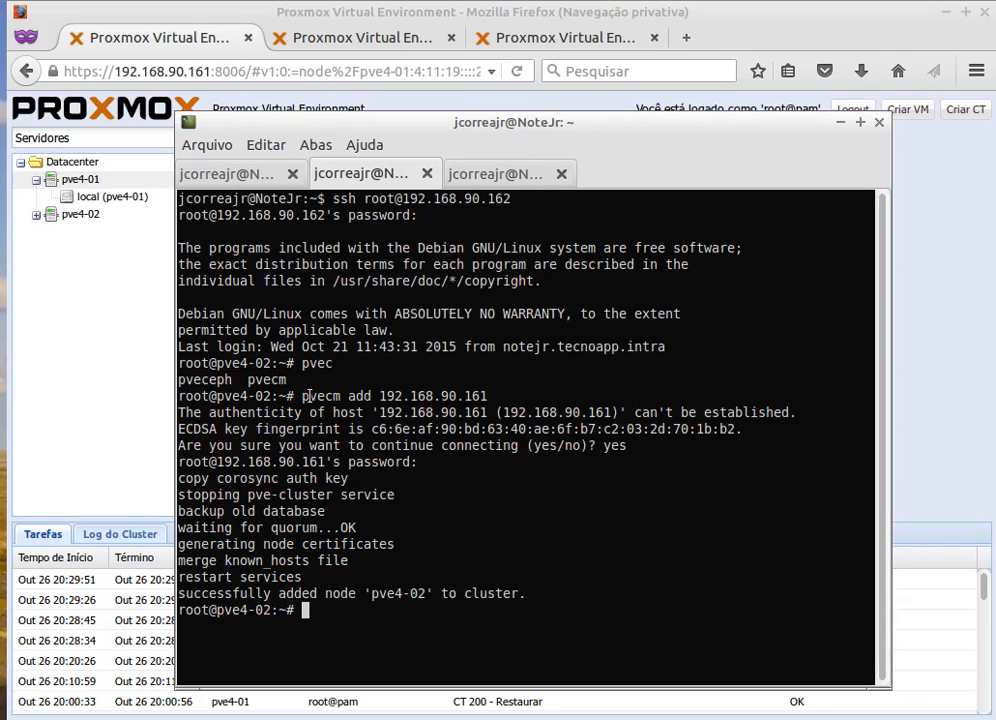
left_click_drag(303, 396, 486, 396)
right_click(472, 400)
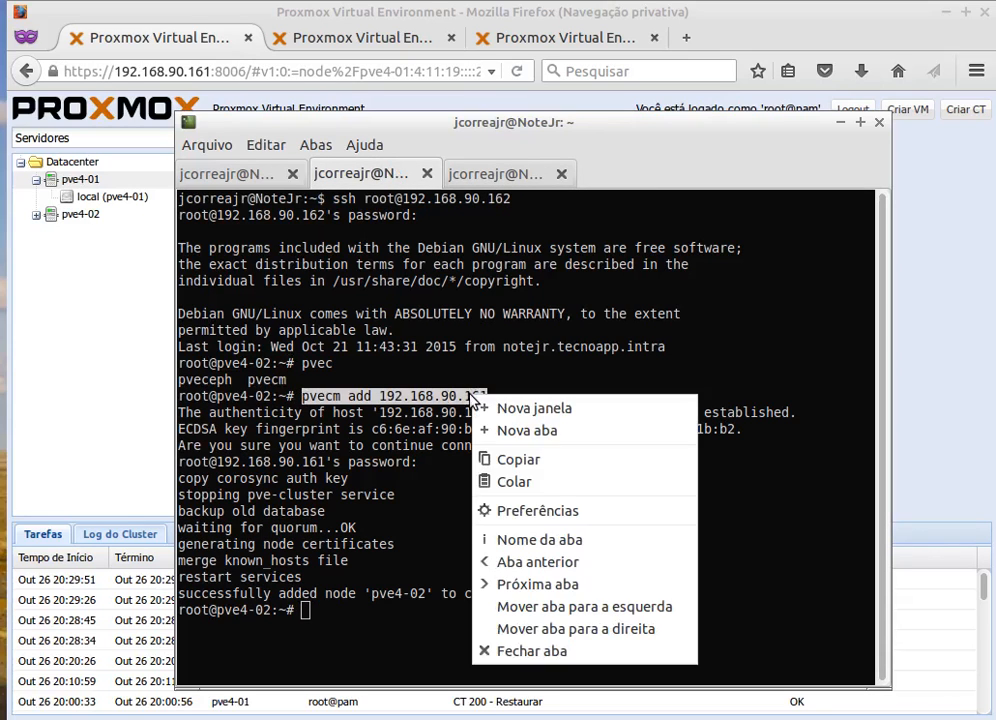
left_click(518, 459)
left_click(480, 178)
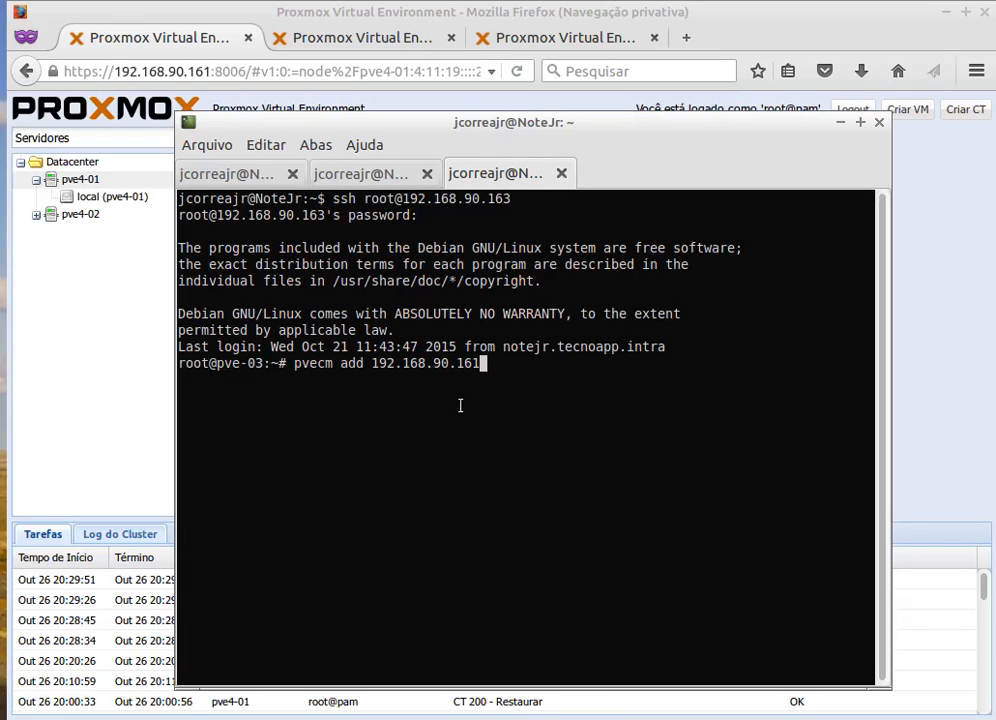
Run the join command on pve-03, answer yes, enter the root password, and check the success line.
left_click_drag(263, 364, 233, 364)
left_click(505, 367)
key("Return")
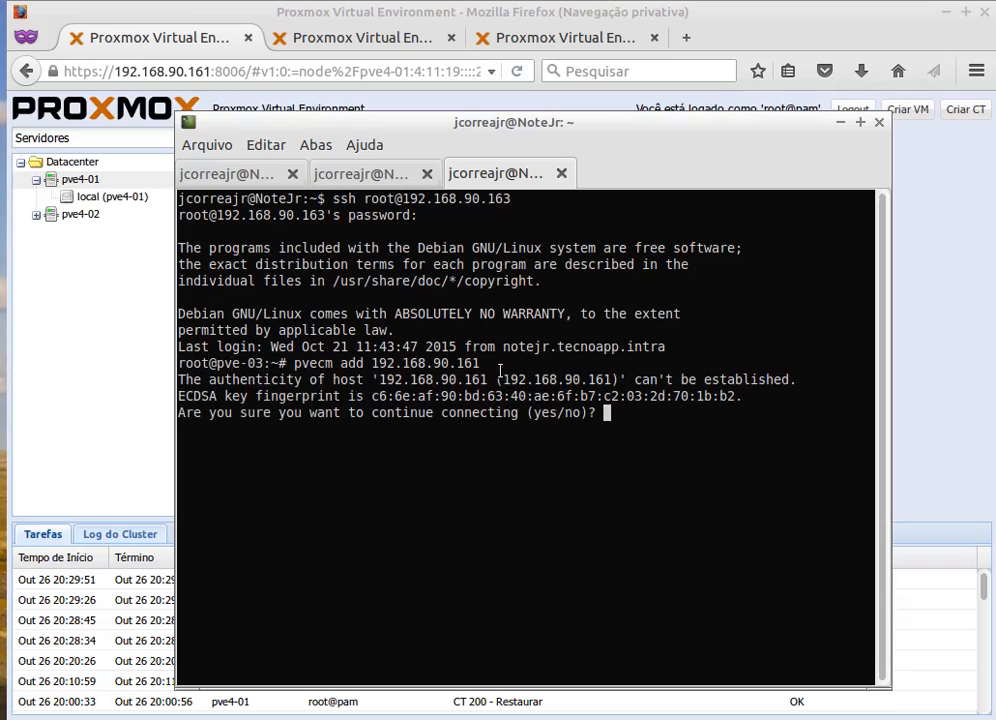
type("yes")
key("Return")
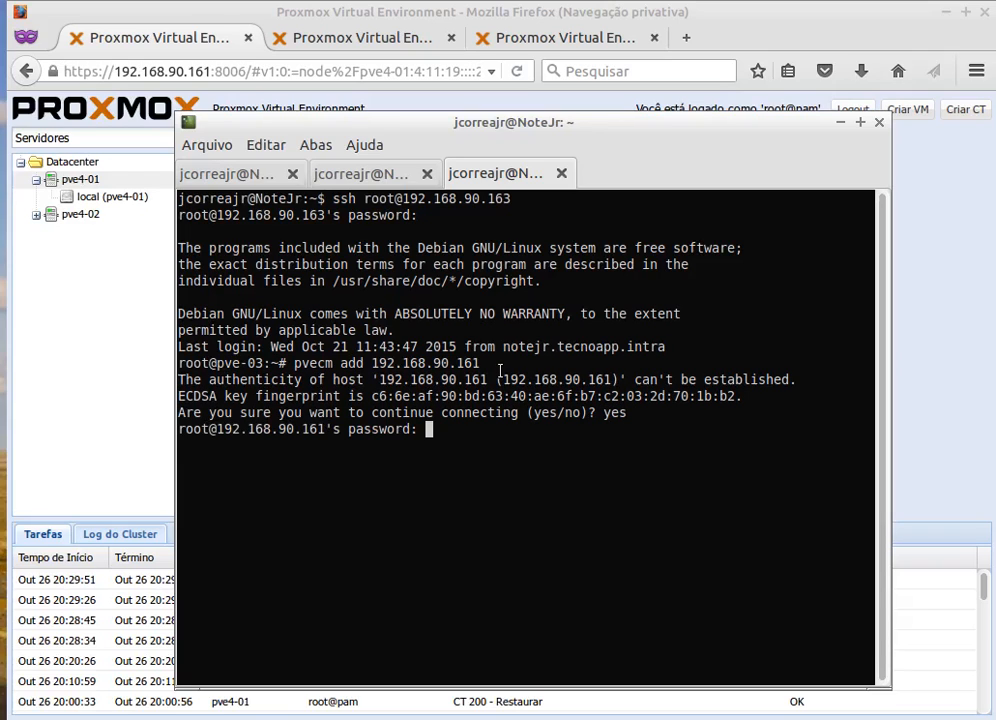
key("Return")
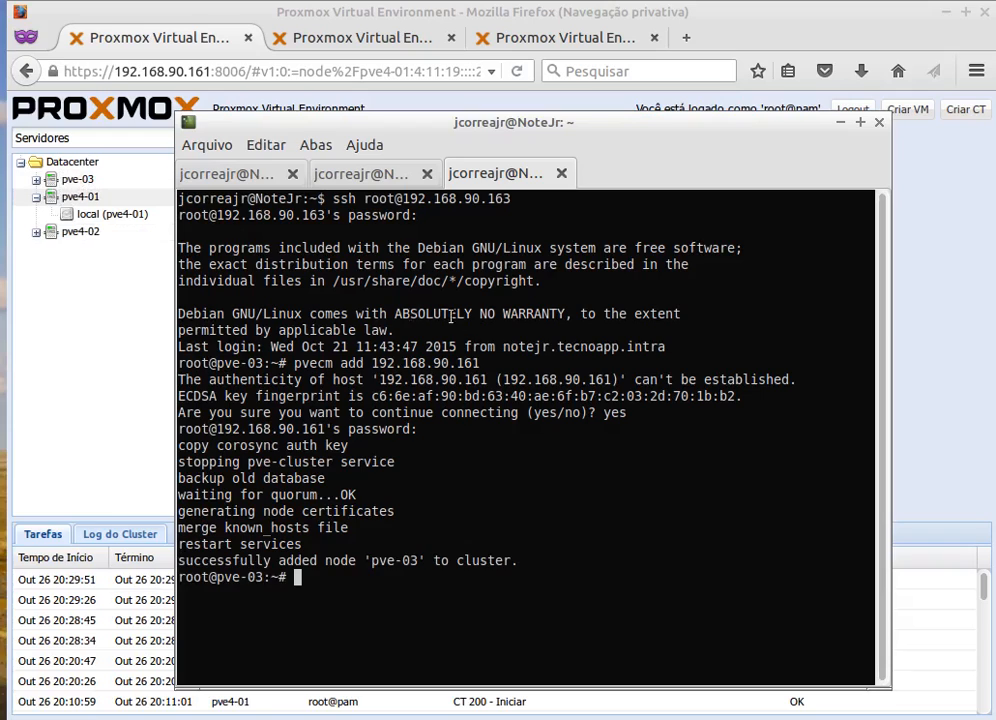
left_click_drag(325, 562, 456, 561)
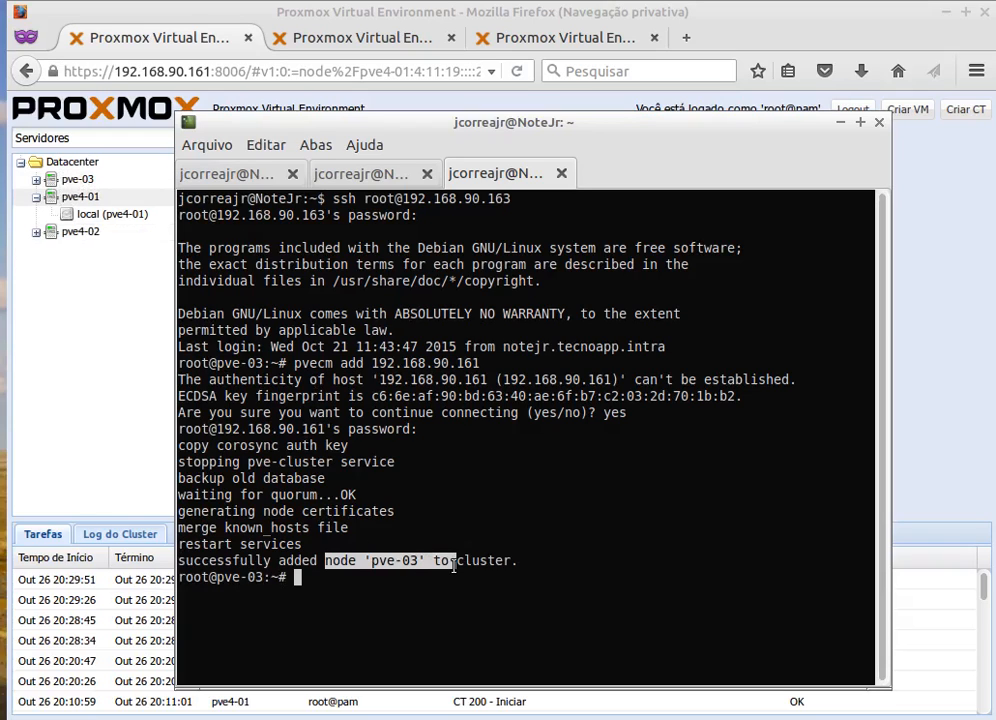
left_click(417, 583)
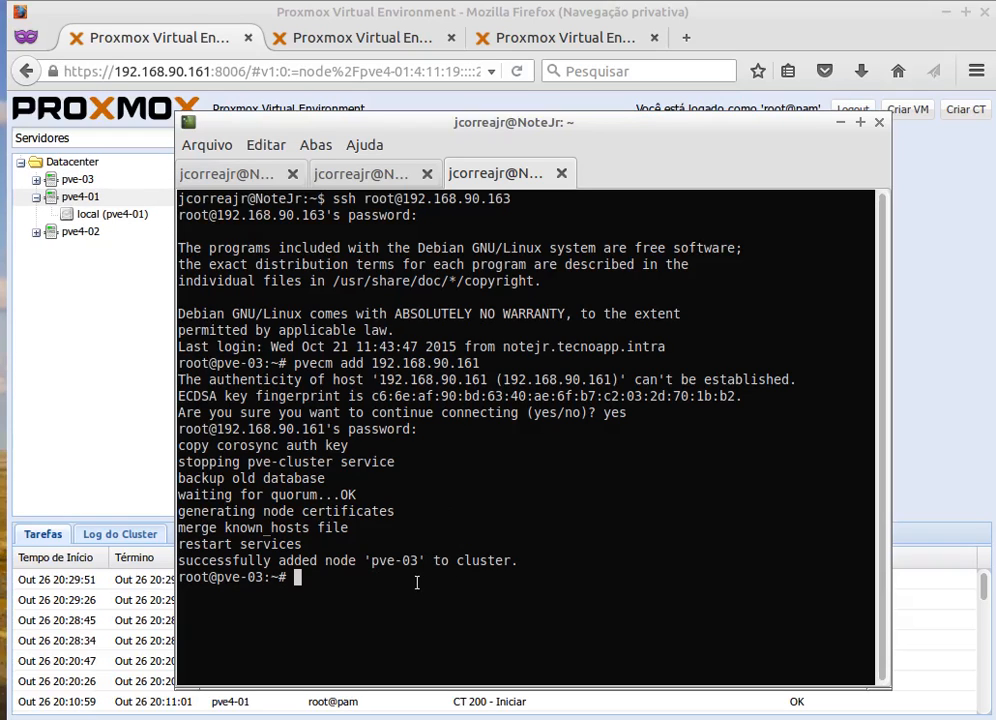
left_click(205, 173)
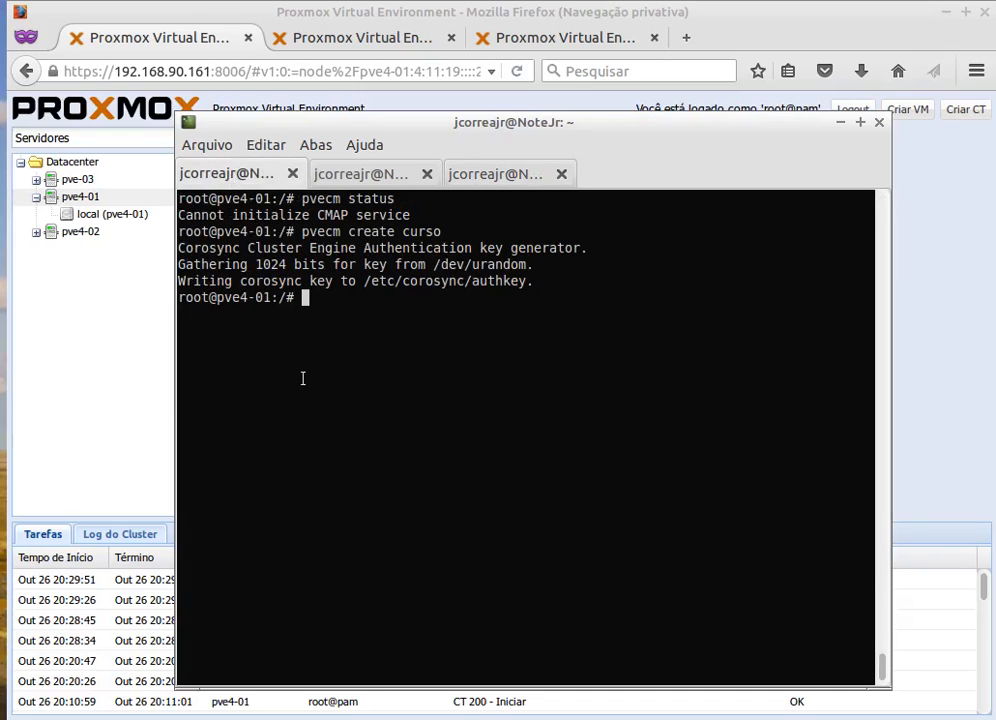
Rerun 'pvecm status' on pve4-01 and review node IDs, IP addresses and the quorum value.
key("Up")
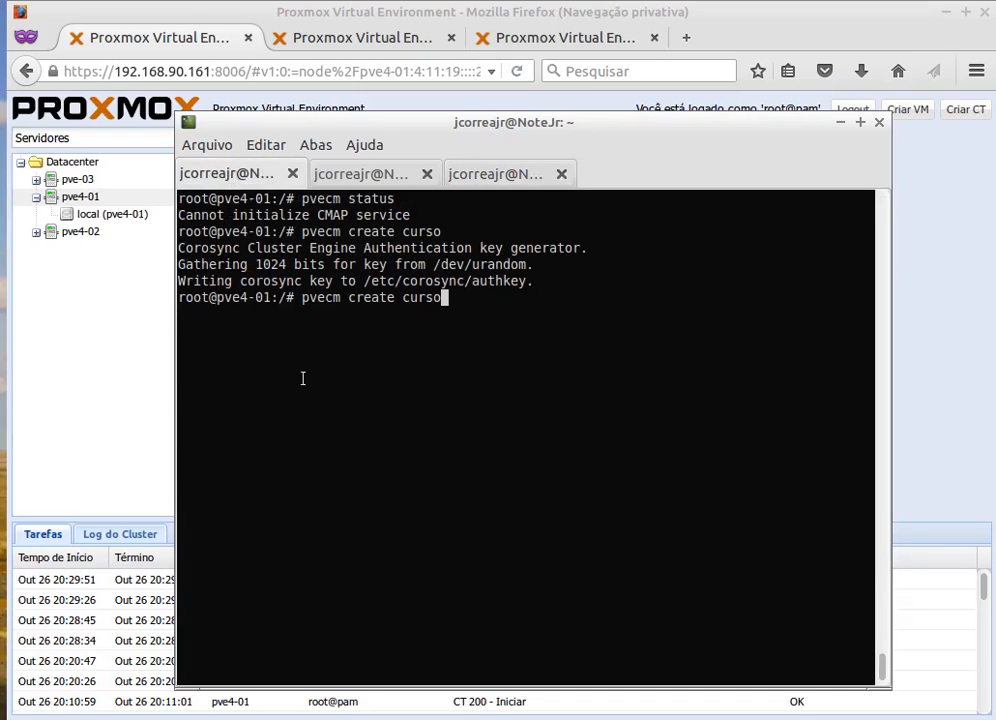
key("Up")
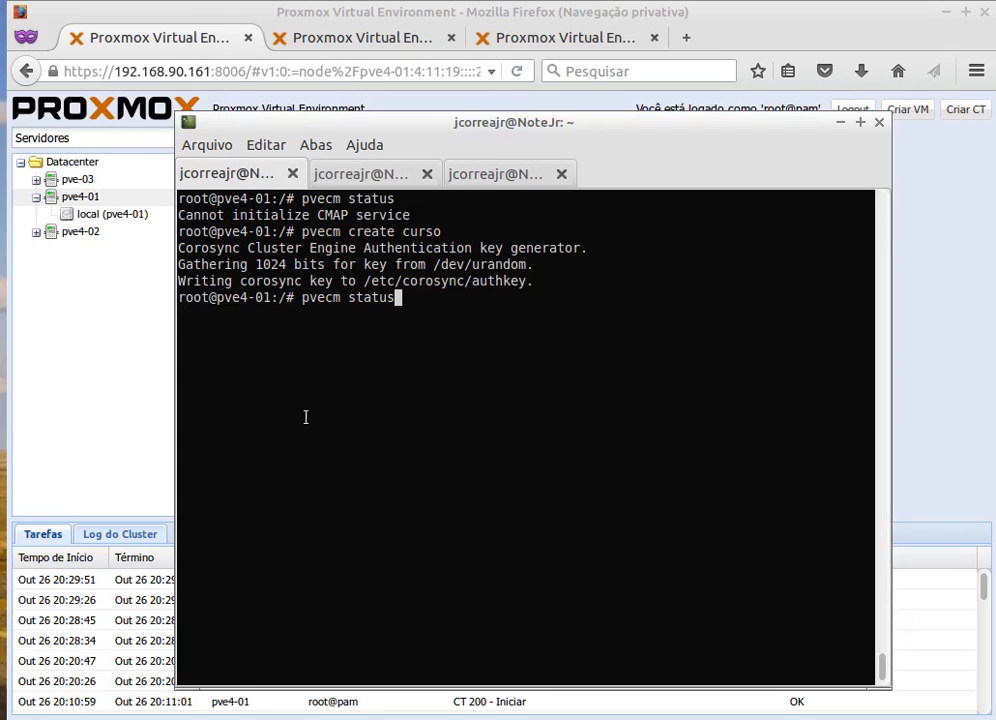
key("Return")
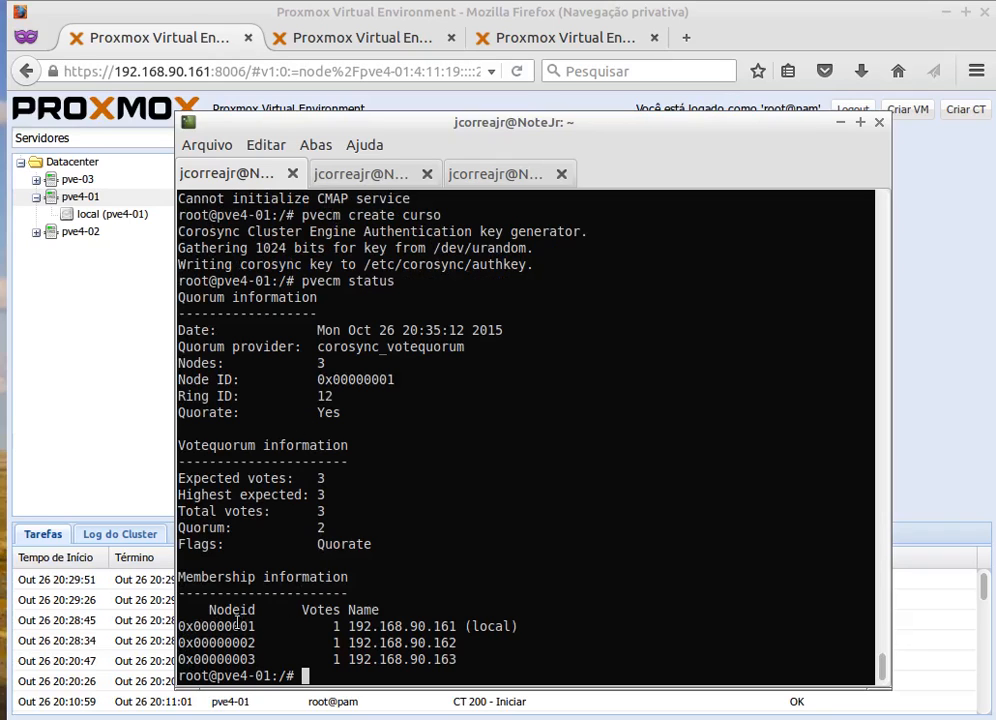
left_click_drag(234, 627, 256, 643)
left_click_drag(397, 629, 425, 661)
left_click_drag(328, 527, 311, 527)
scroll(332, 511, "up", 3)
scroll(351, 482, "down", 3)
type("pvecm ")
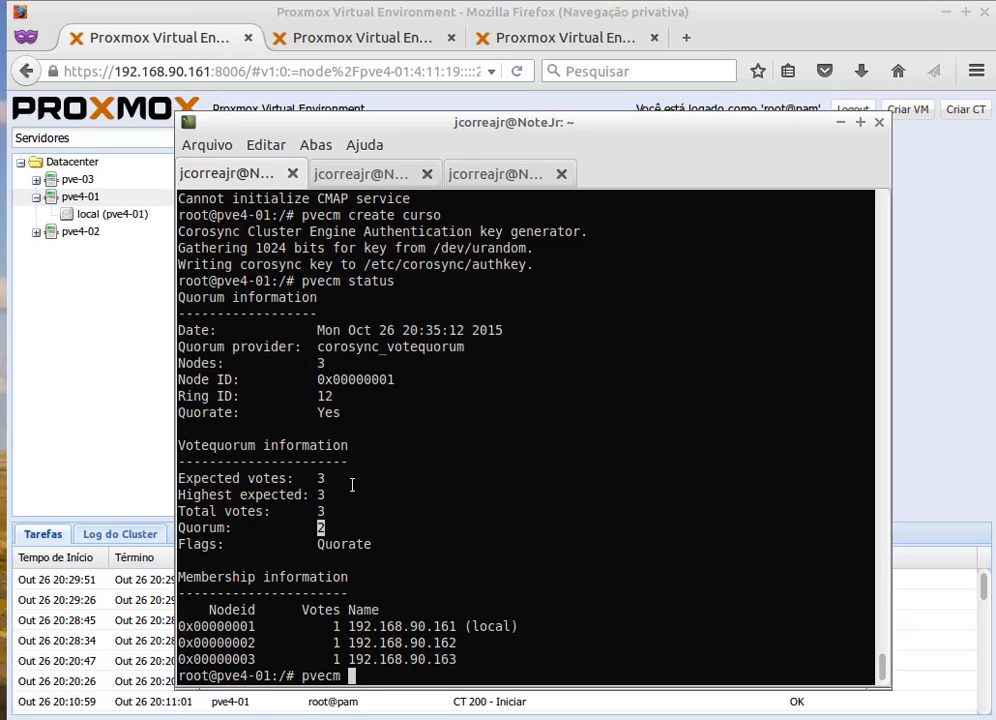
type("odes")
Correct the mistyped command and run pvecm nodes to list the three cluster members.
key("Return")
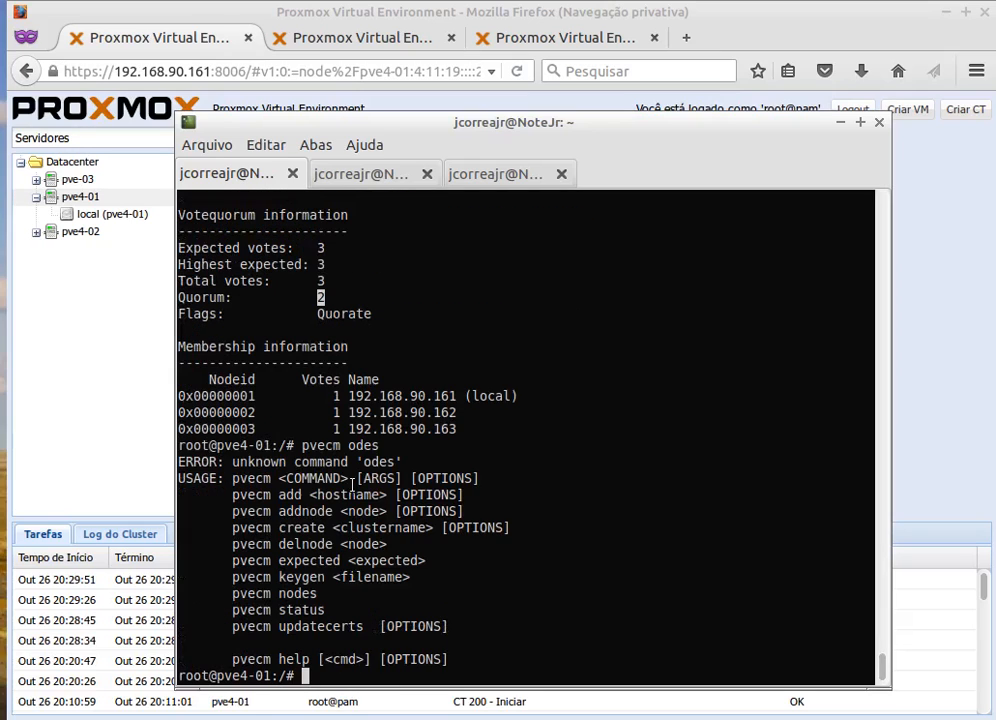
key("Up")
key("Left")
key("Left")
key("Left")
key("Left")
type("n")
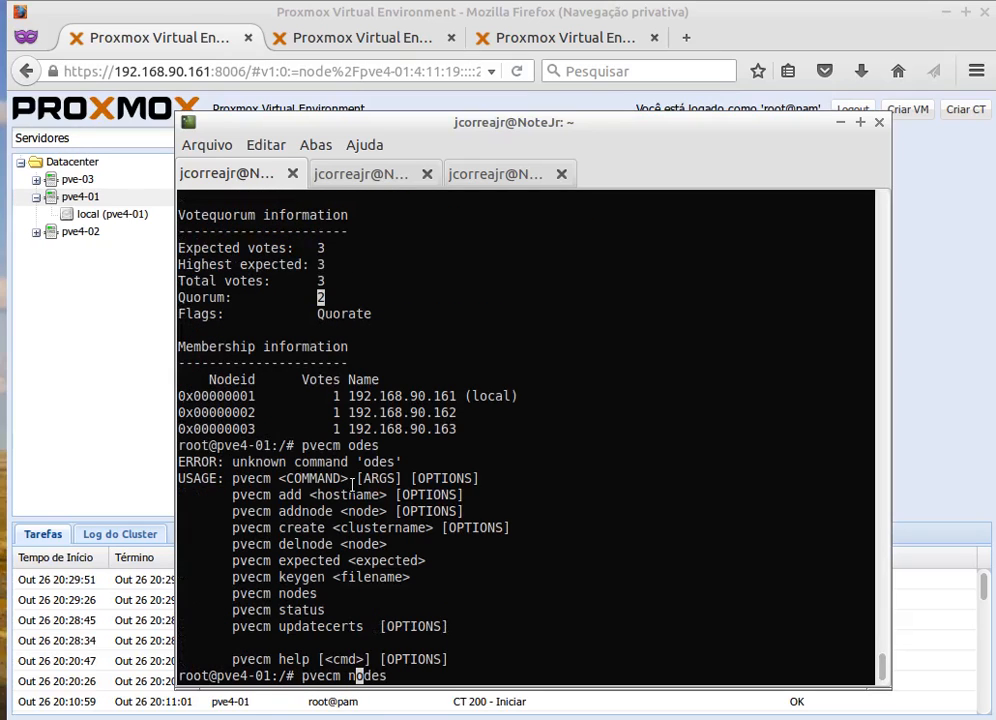
key("Return")
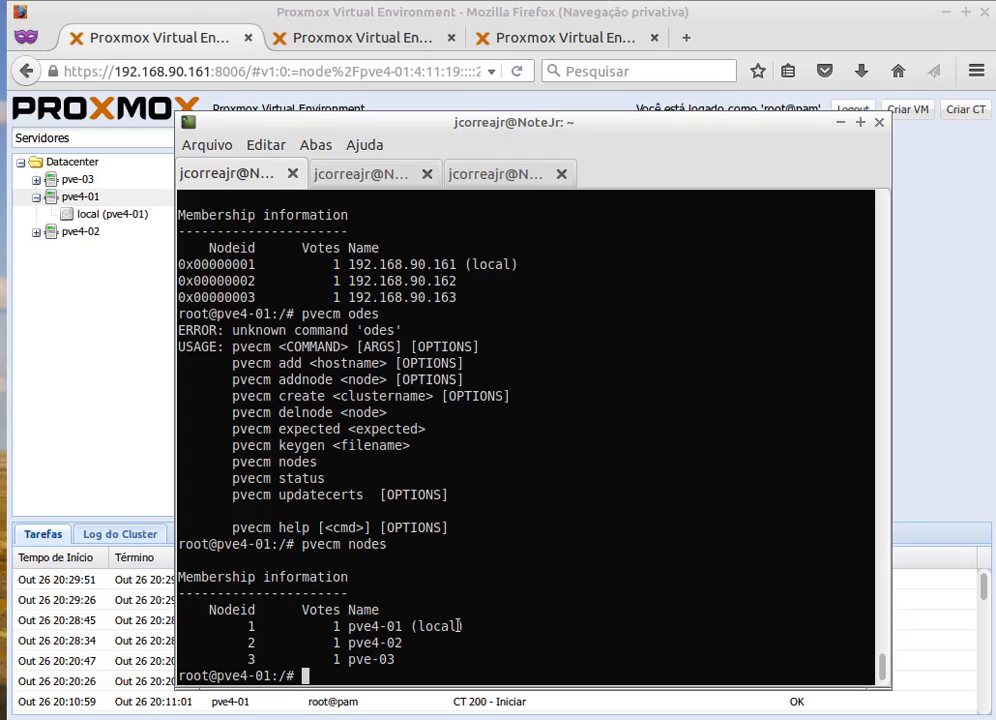
Note pve4-01 as the local node, then return to Proxmox with pve4-01 collapsed.
left_click_drag(464, 626, 355, 657)
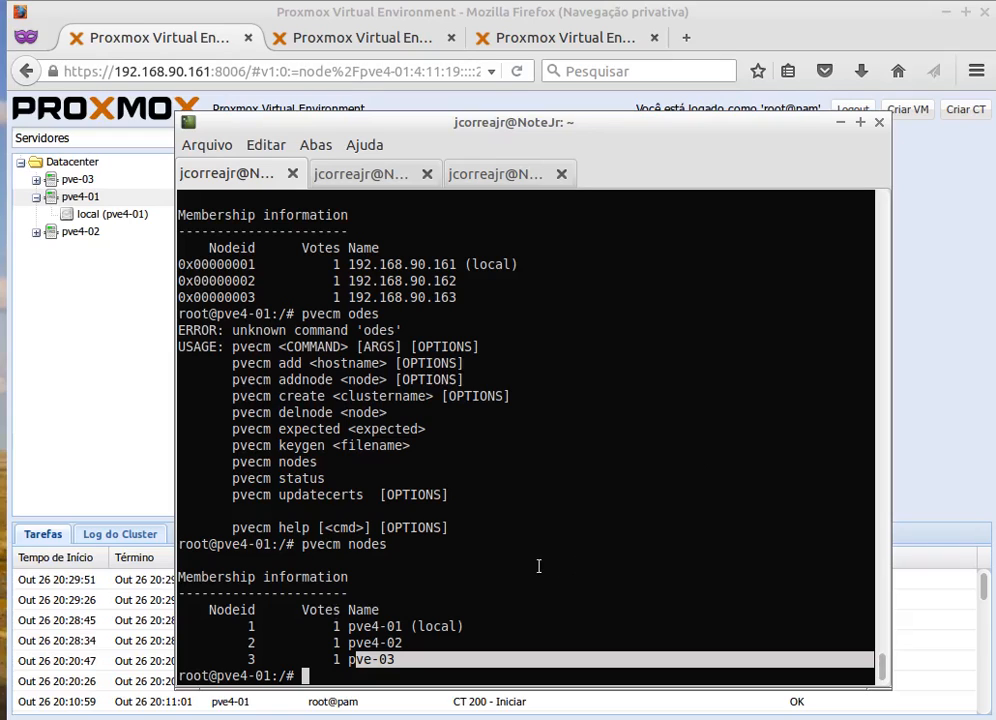
left_click(419, 602)
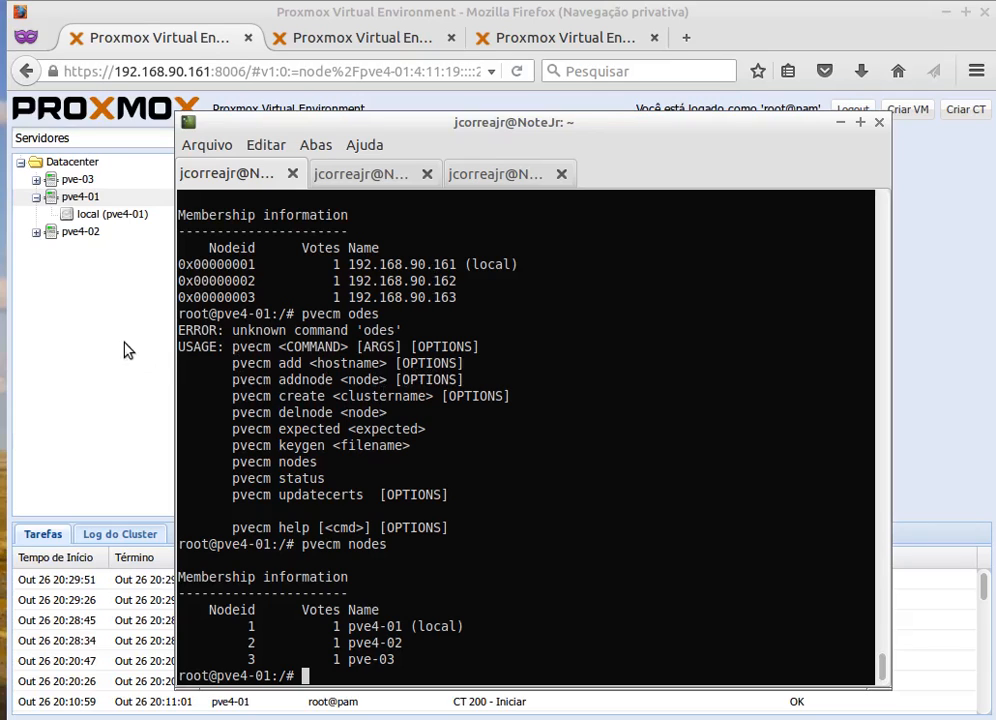
left_click(67, 318)
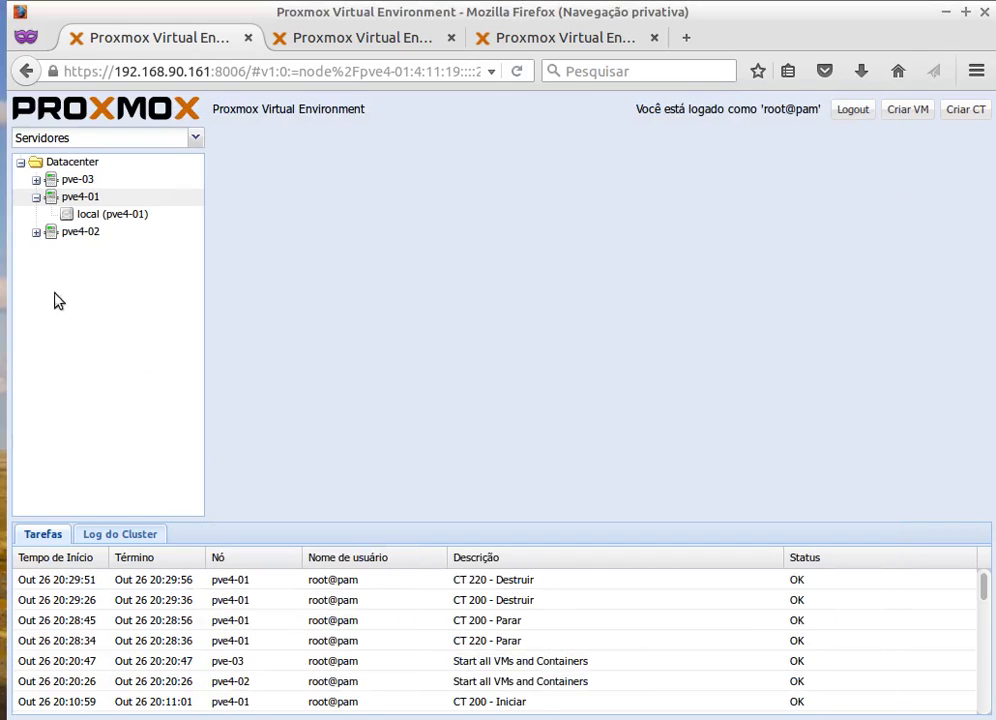
left_click(36, 197)
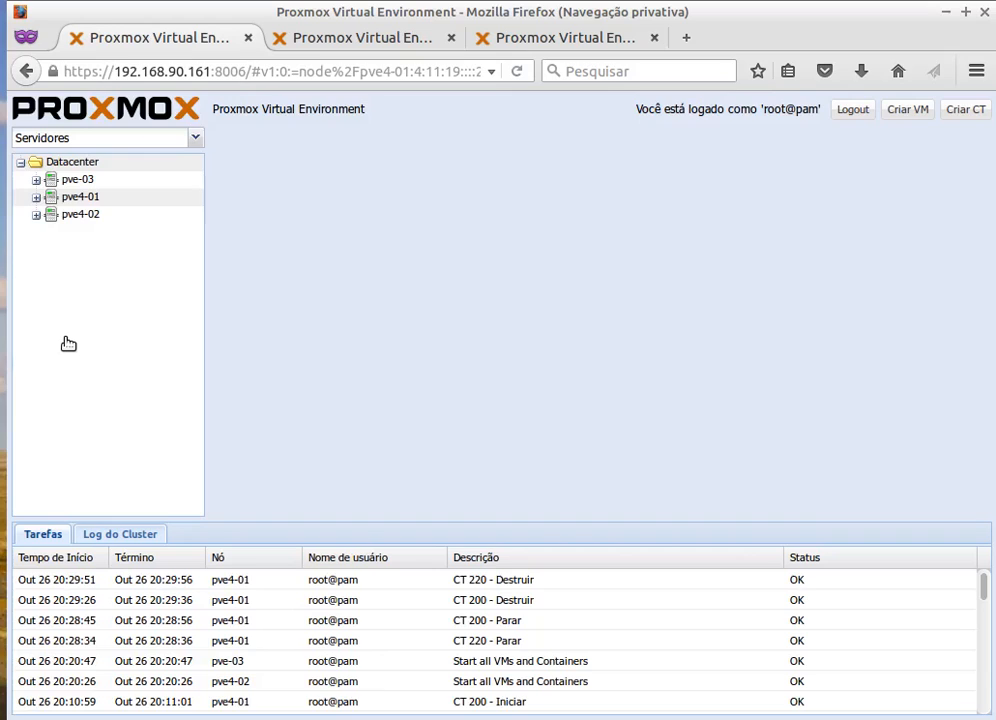
Show Datacenter storage with pve-03, pve4-01 and pve4-02 expanded, and begin adding NFS storage.
left_click(40, 163)
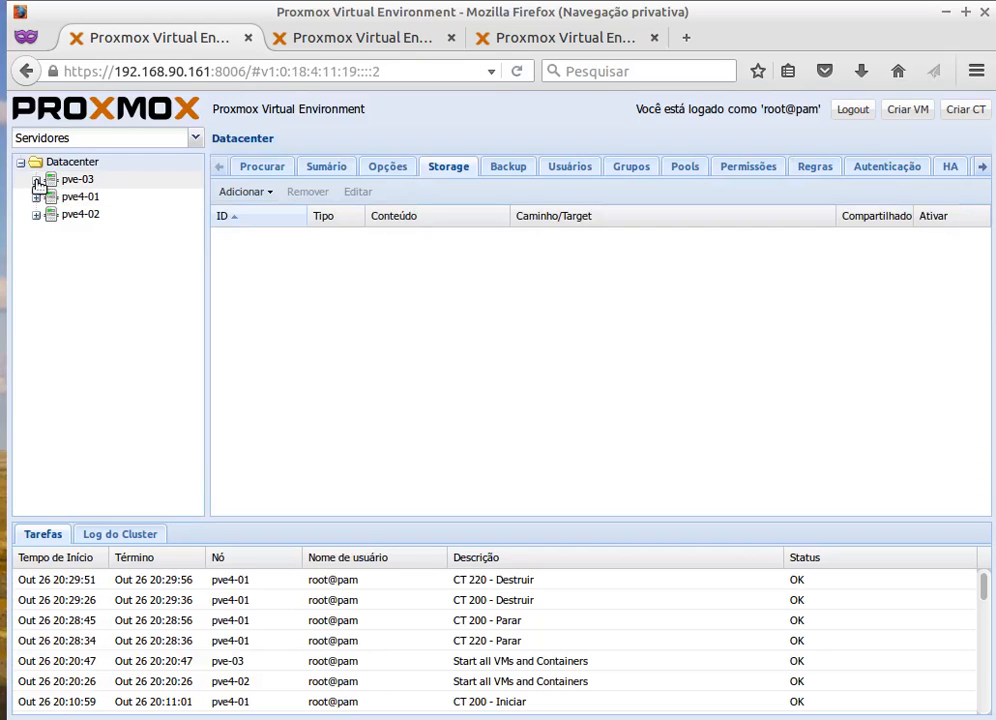
left_click(36, 181)
left_click(36, 215)
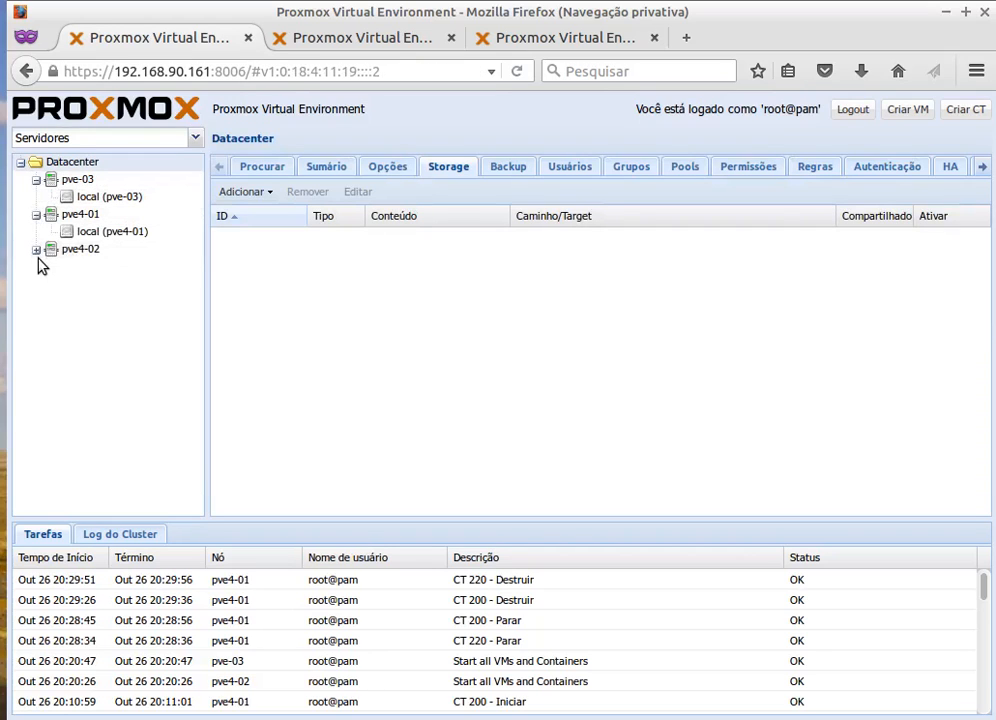
left_click(36, 250)
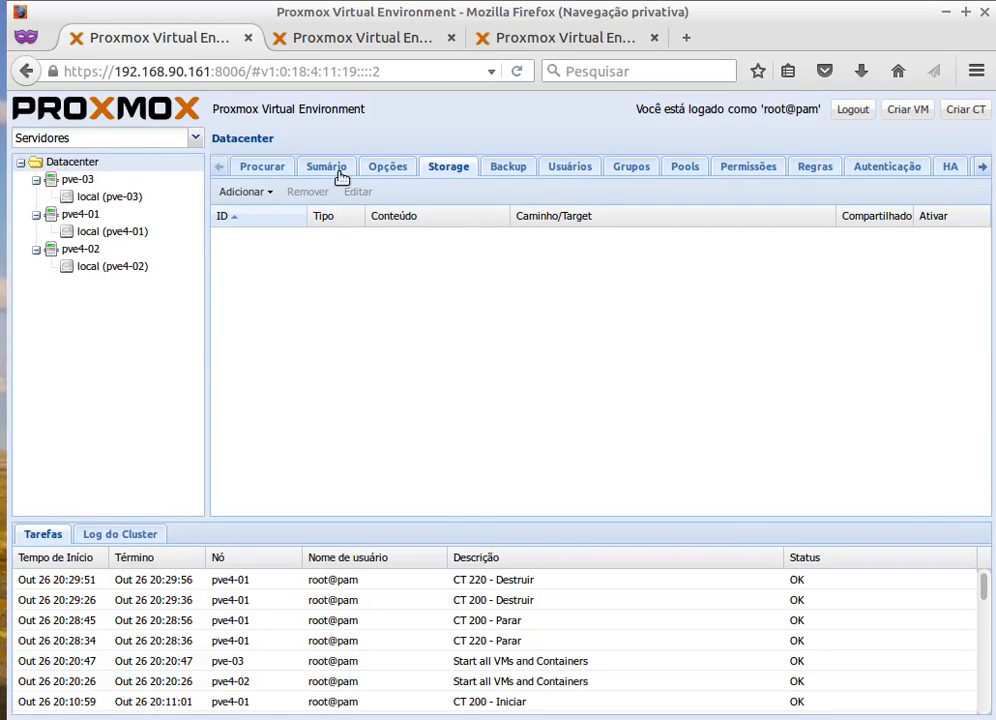
left_click(266, 192)
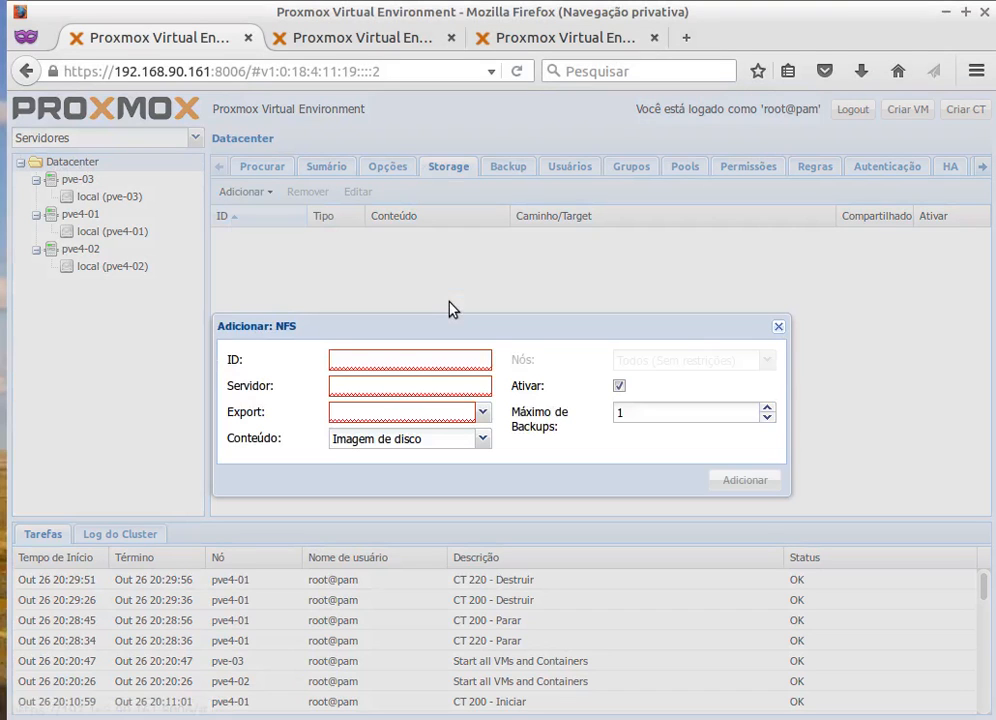
Enter ID no01_bkp, server 192.168.90.210 and export /iscsi/iso in the NFS form.
left_click(350, 357)
type("no01")
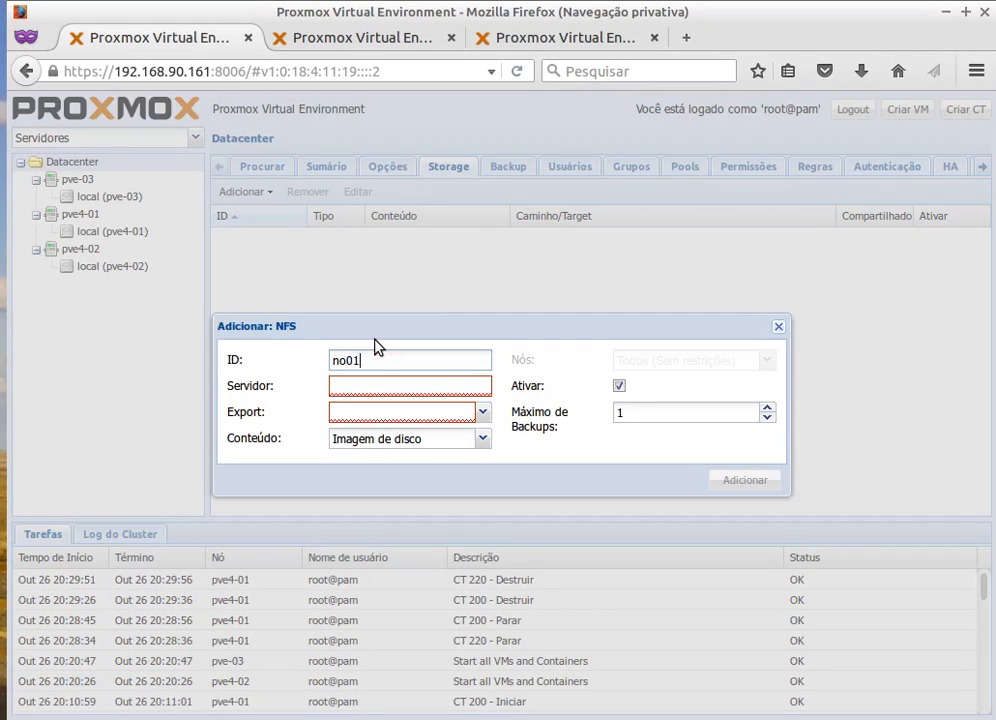
type("_bkp")
left_click(408, 383)
type("192.")
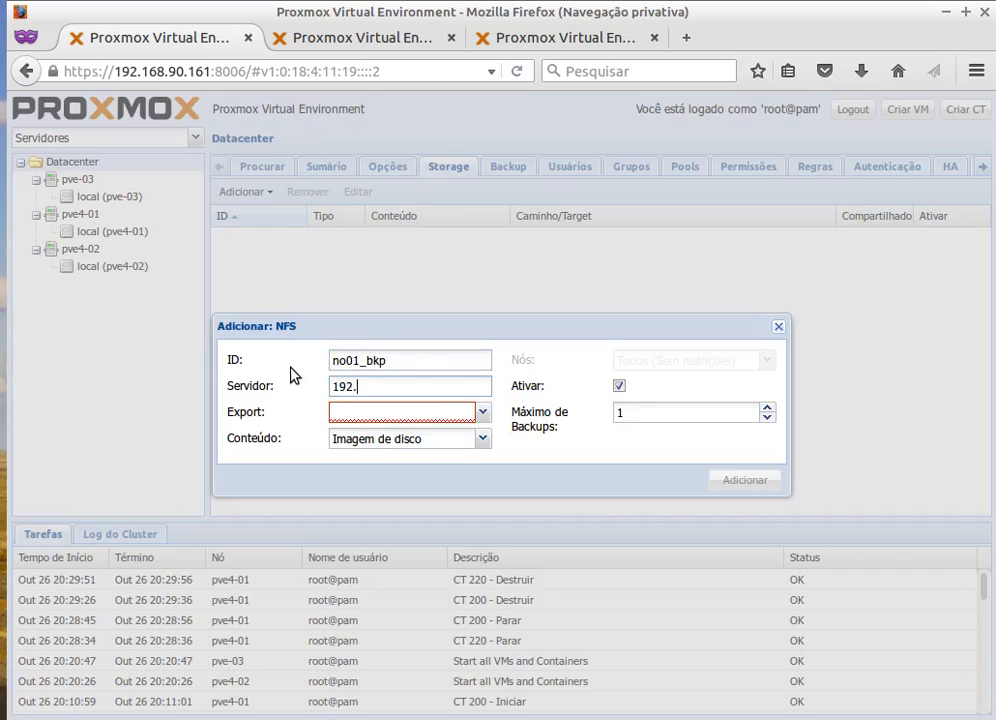
type("168.90.210")
left_click(338, 411)
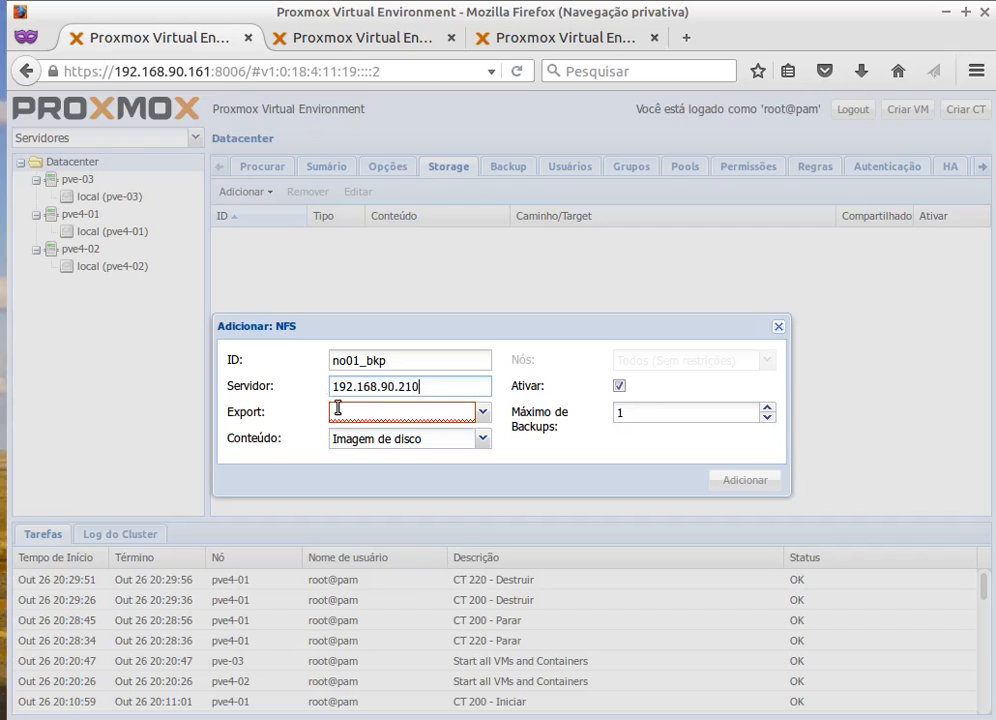
type("/iscs")
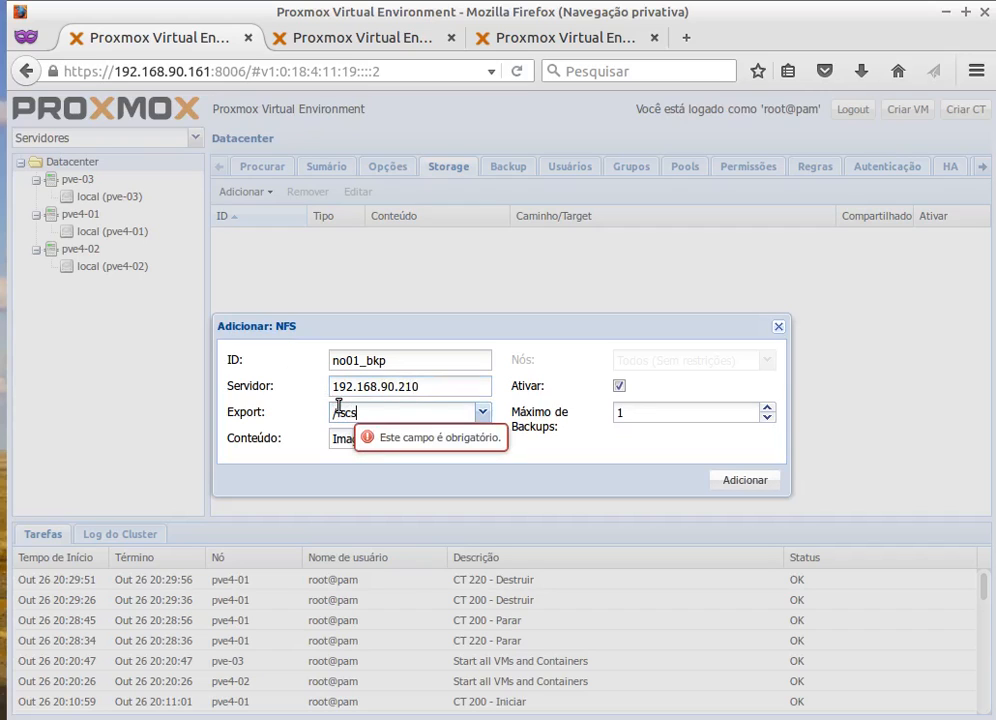
type("i/iso")
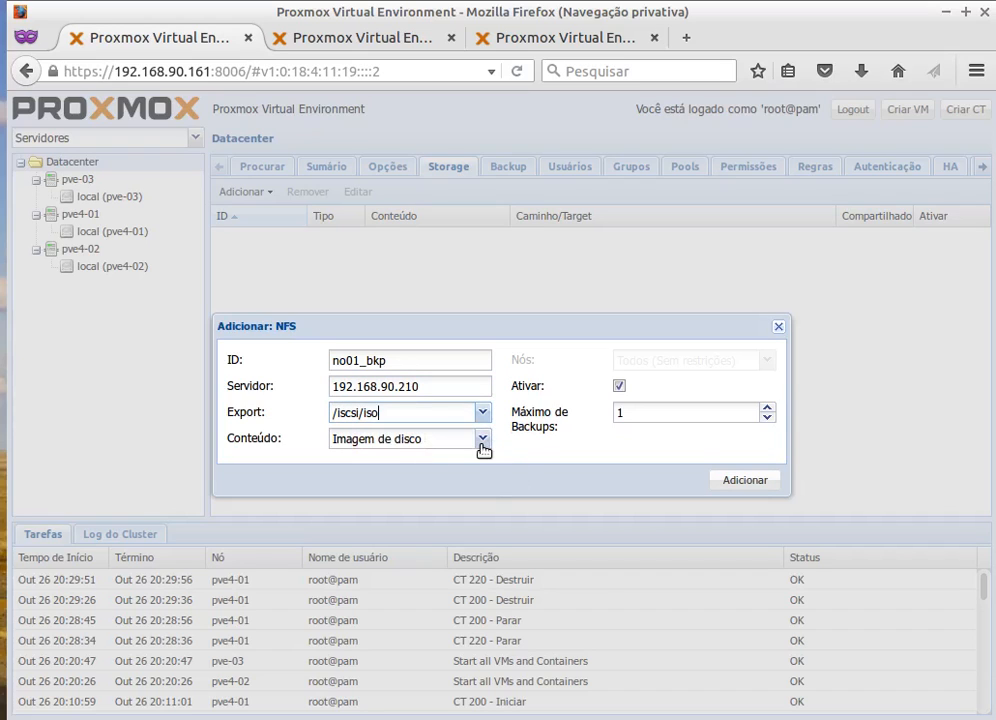
Also allow ISO images, container templates, VZDump backups and containers, then add the storage.
left_click(482, 440)
left_click(360, 480)
left_click(375, 500)
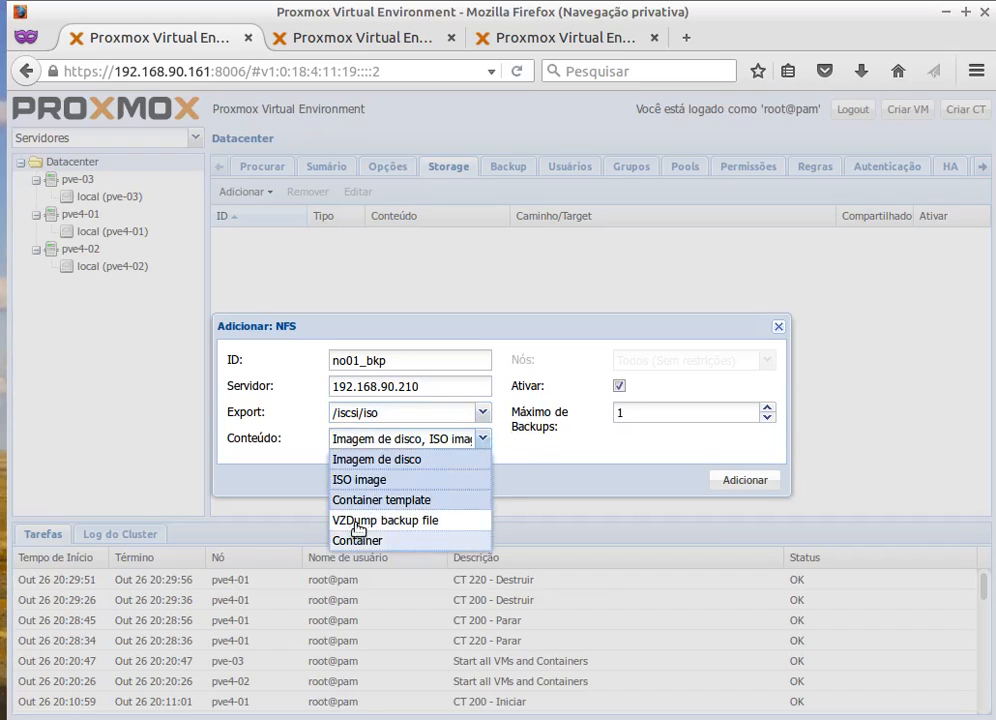
left_click(360, 521)
left_click(357, 540)
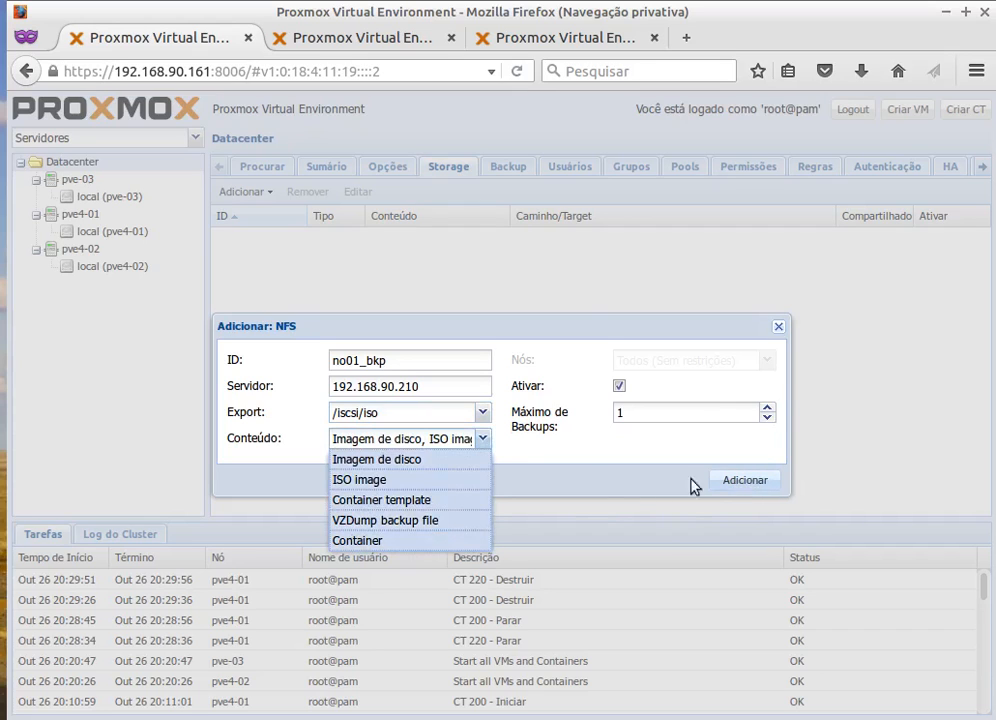
left_click(738, 481)
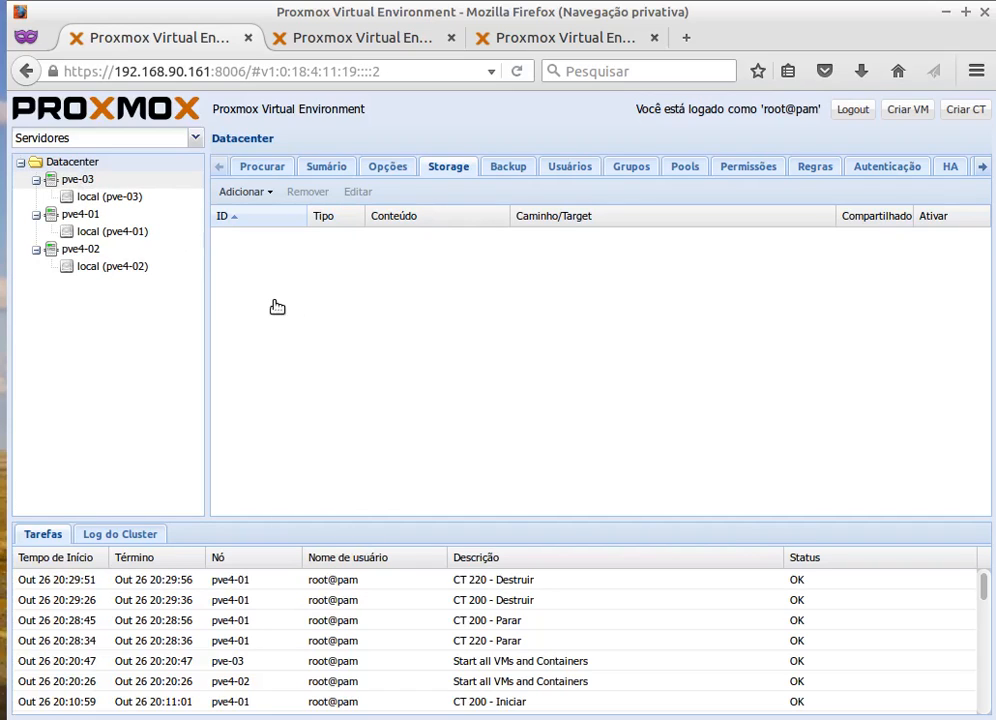
Look over node pve-03, the Datacenter storage list and pve4-01's summary.
left_click(64, 182)
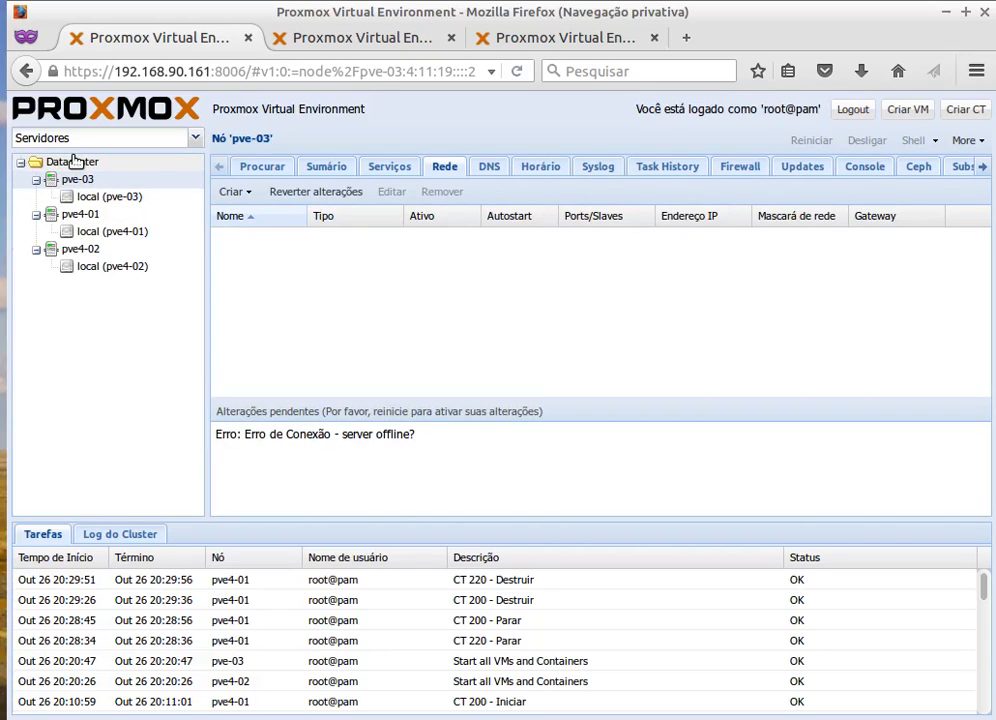
left_click(75, 162)
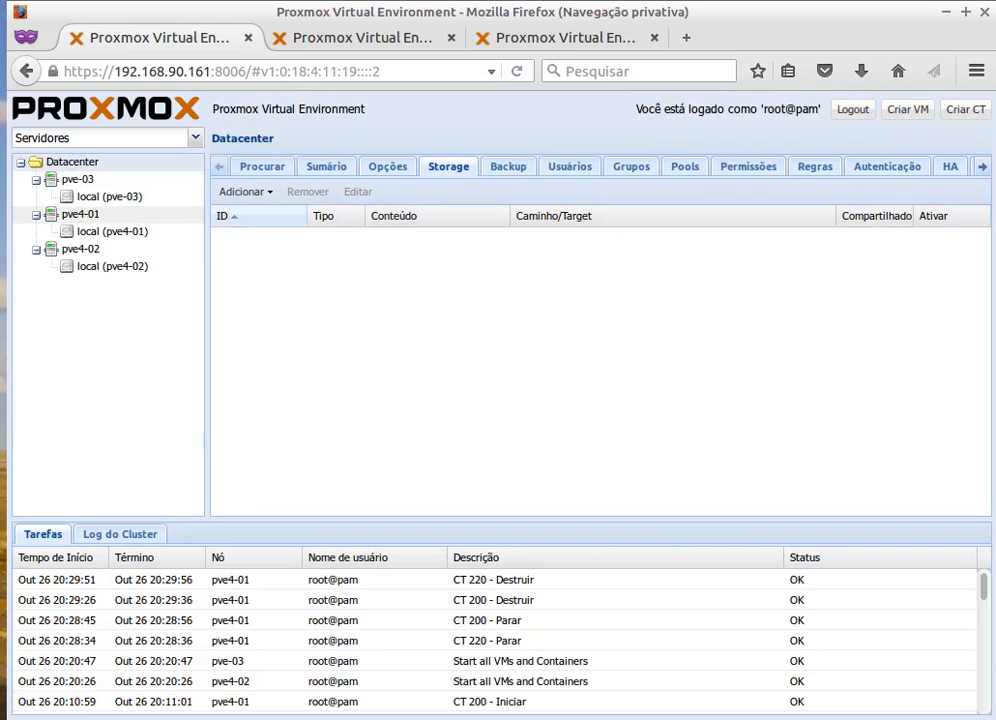
left_click(80, 214)
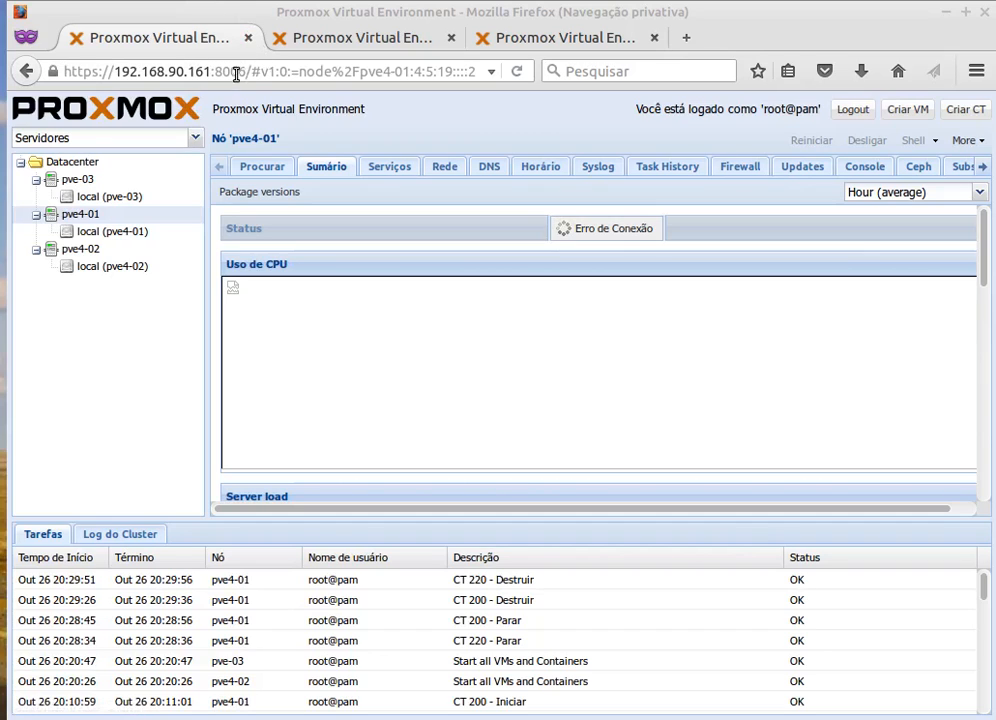
Close the two duplicate Proxmox tabs and load the bare address 192.168.90.161:8006.
left_click(263, 77)
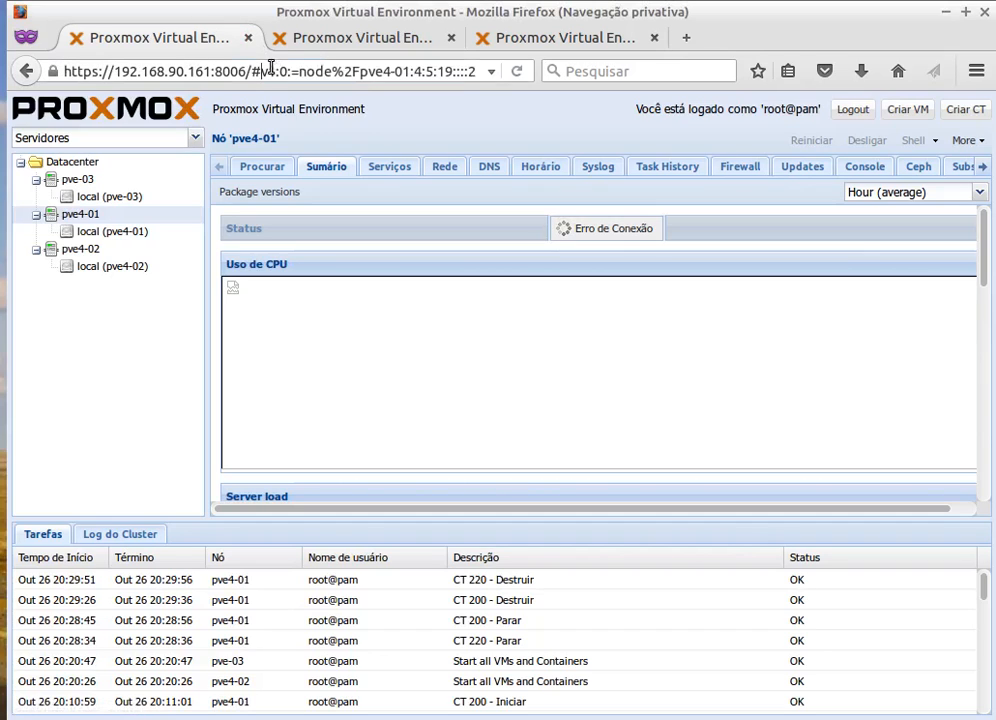
left_click(451, 38)
left_click(451, 38)
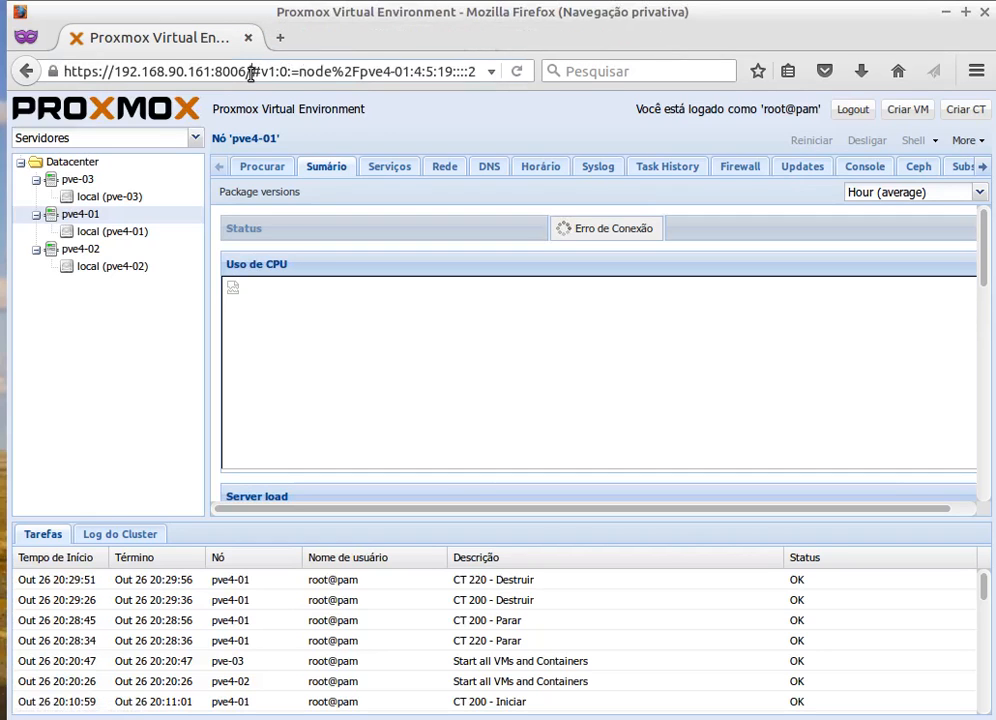
left_click_drag(250, 71, 533, 63)
key("BackSpace")
key("Return")
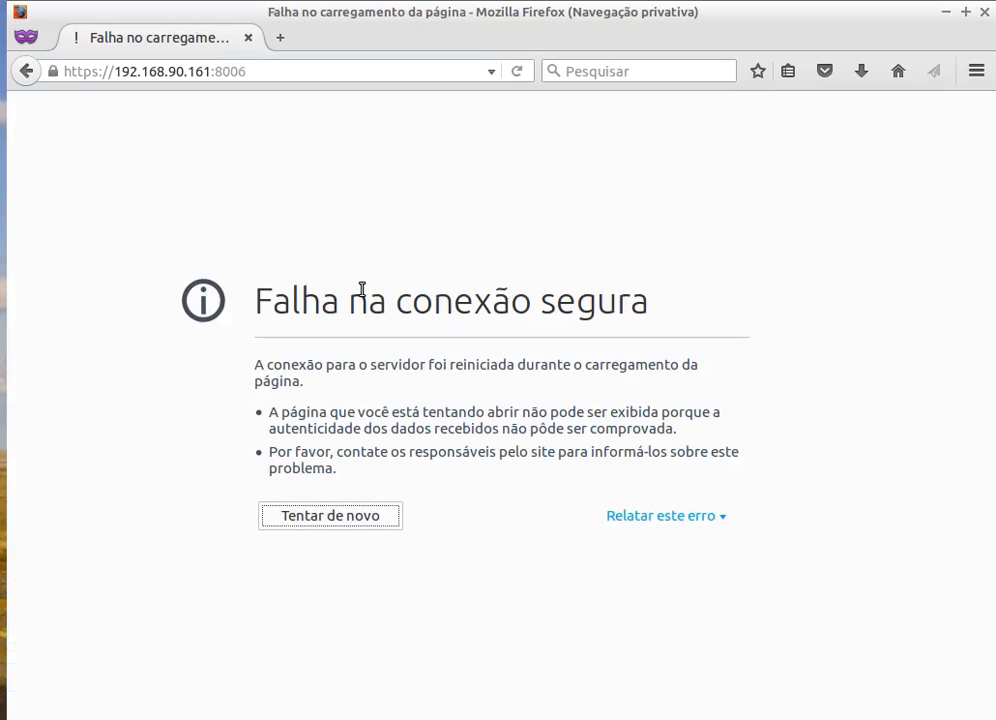
Retry loading 192.168.90.161:8006 after the secure-connection failure.
left_click(271, 67)
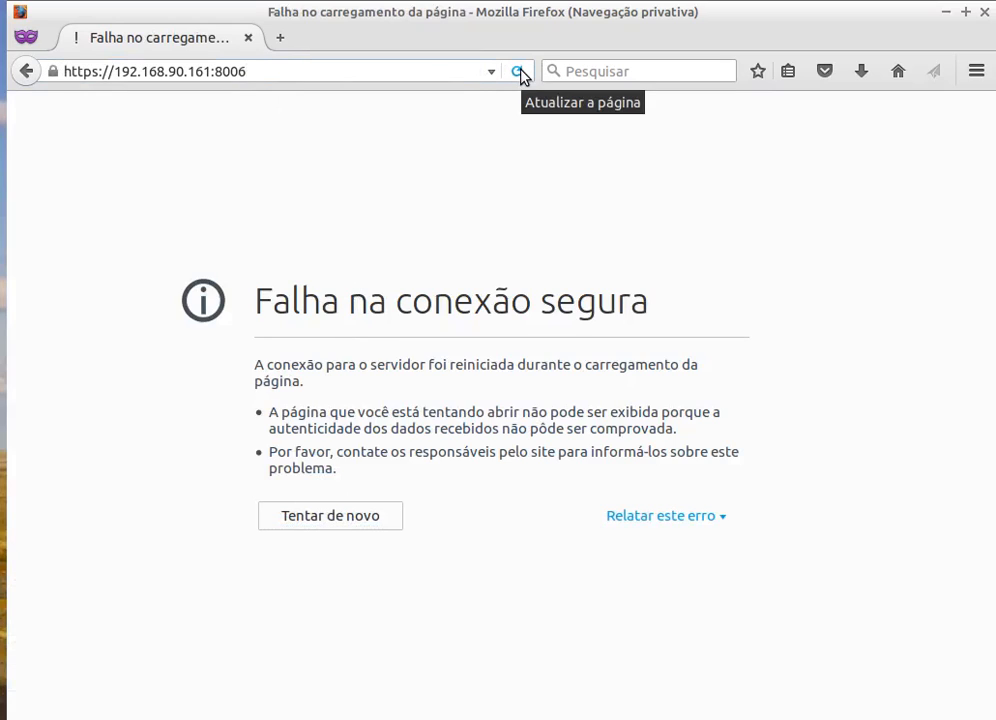
left_click(518, 73)
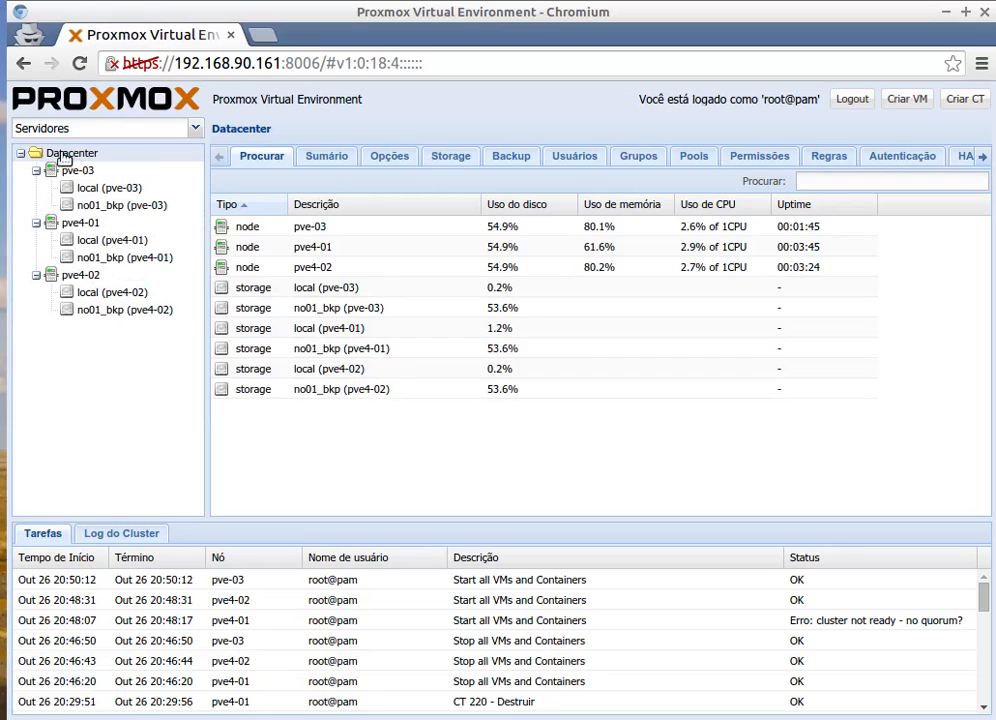
Check the cluster storage list and confirm no01_bkp is shared NFS on pve4-01.
left_click(77, 173)
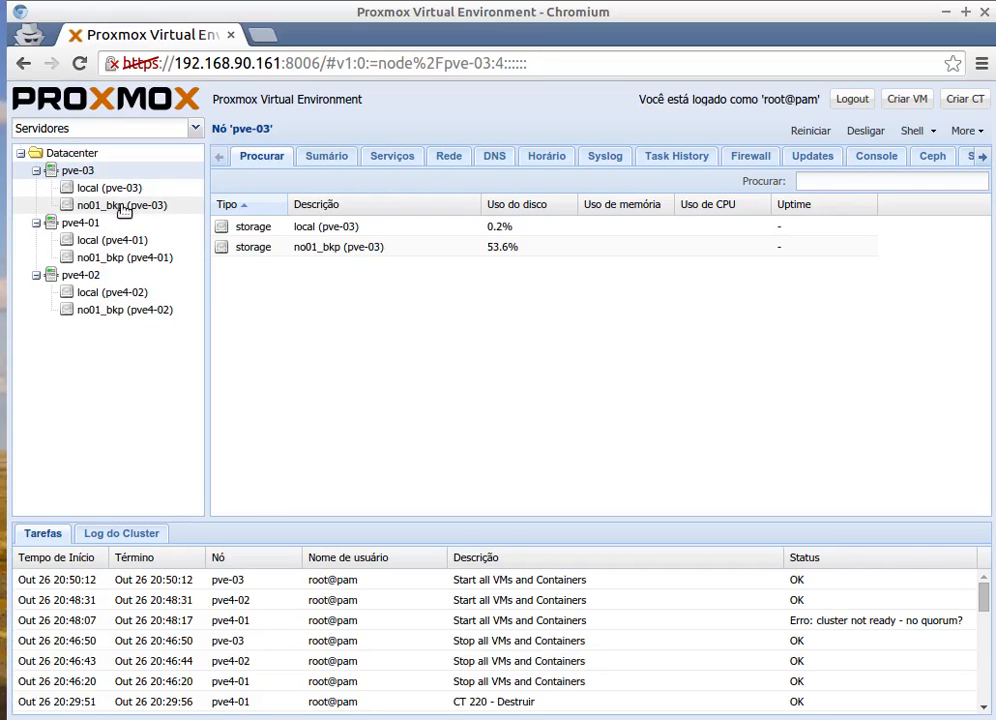
left_click(81, 157)
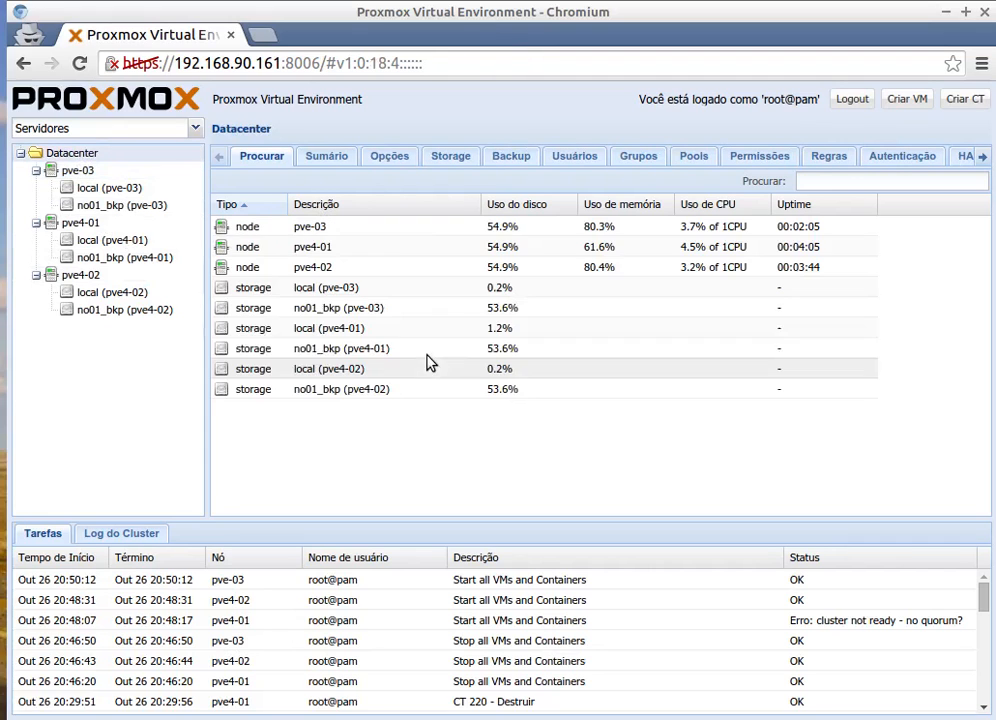
left_click(451, 158)
left_click(436, 253)
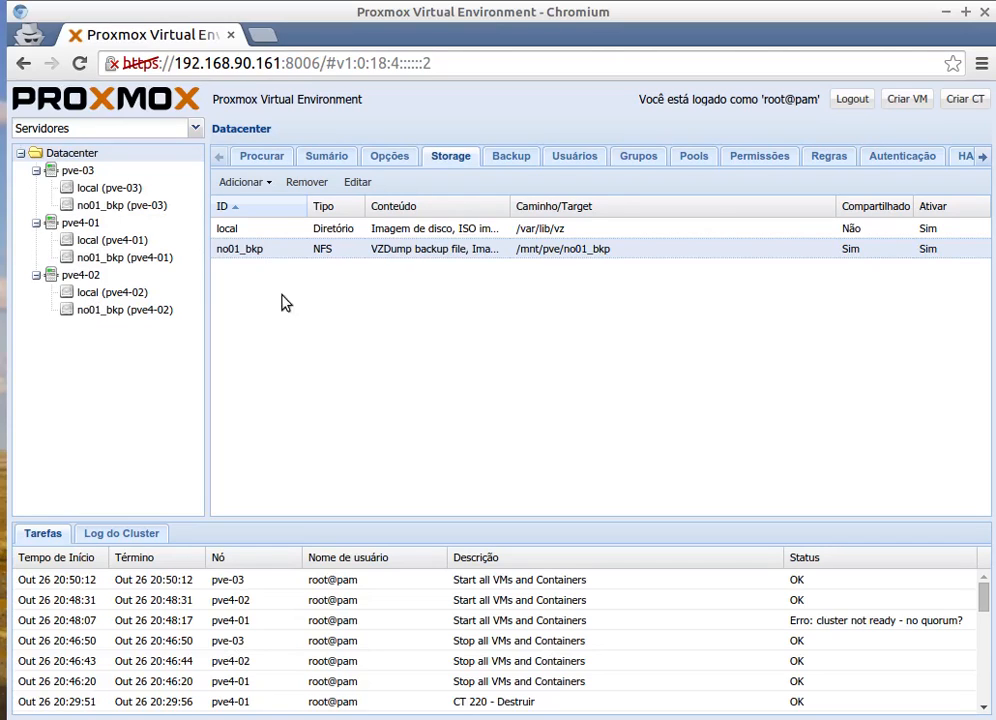
left_click(131, 258)
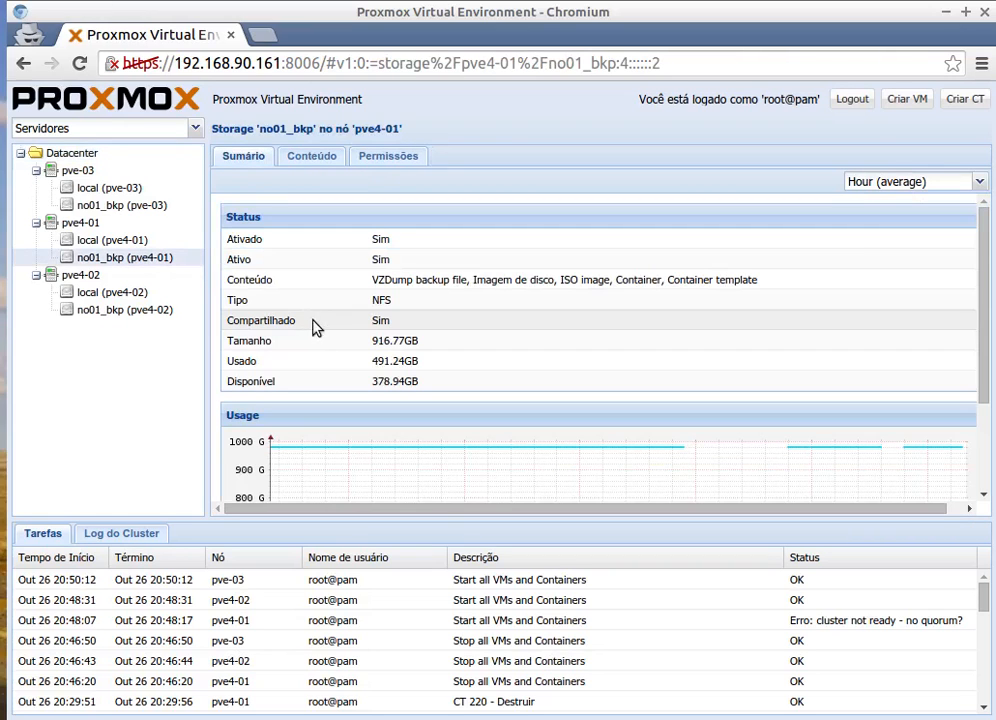
List no01_bkp's contents and start restoring the vzdump-openvz-200 backup.
left_click(313, 161)
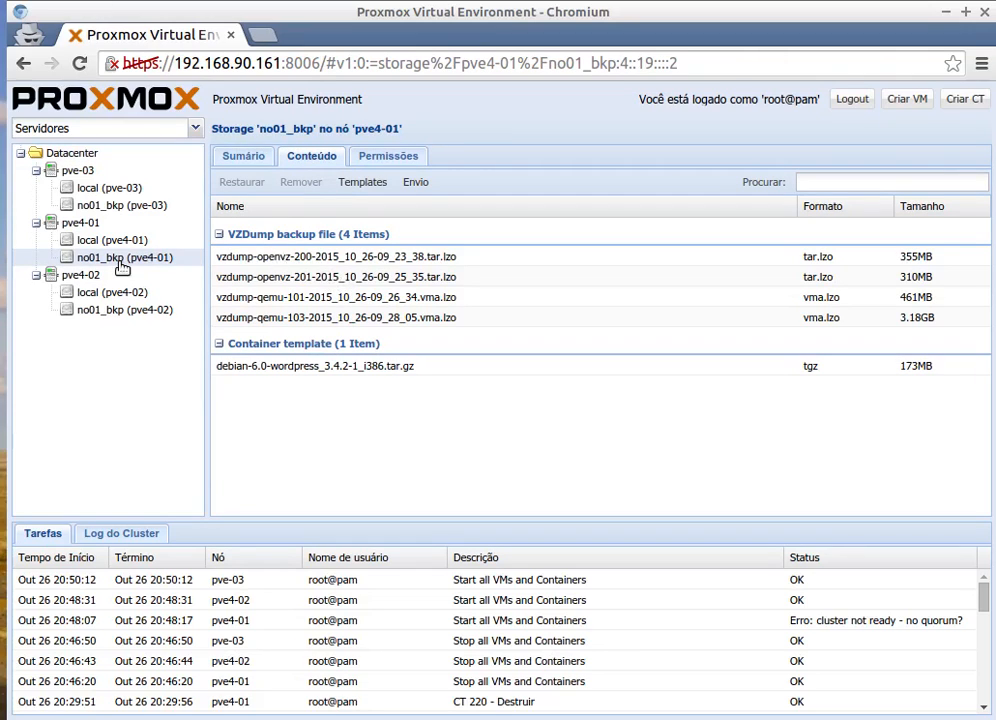
left_click(321, 261)
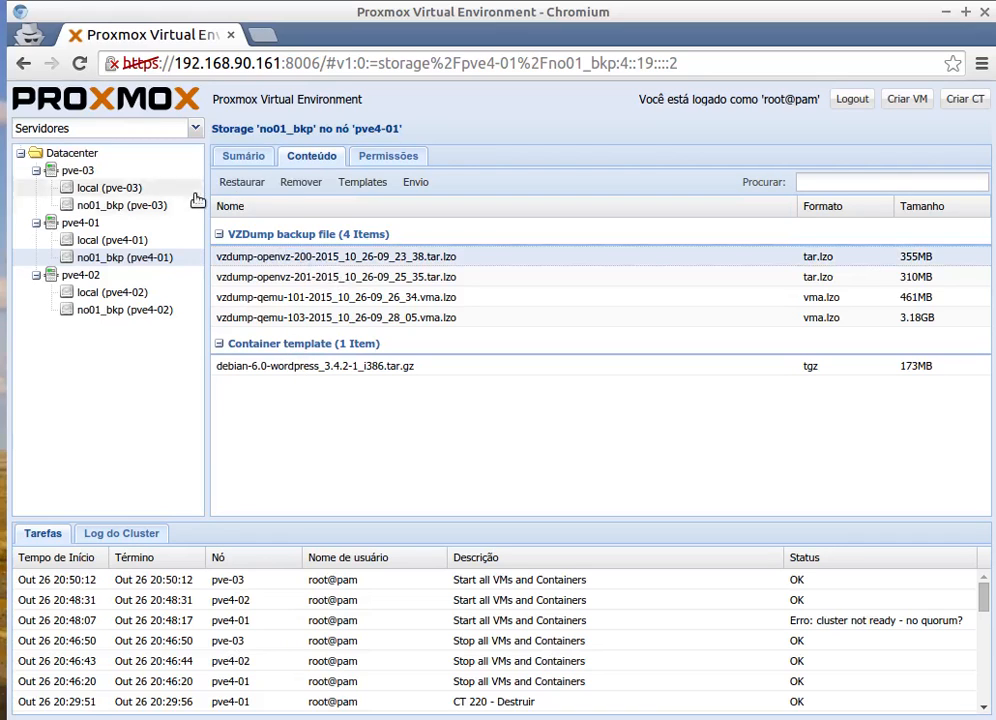
left_click(242, 182)
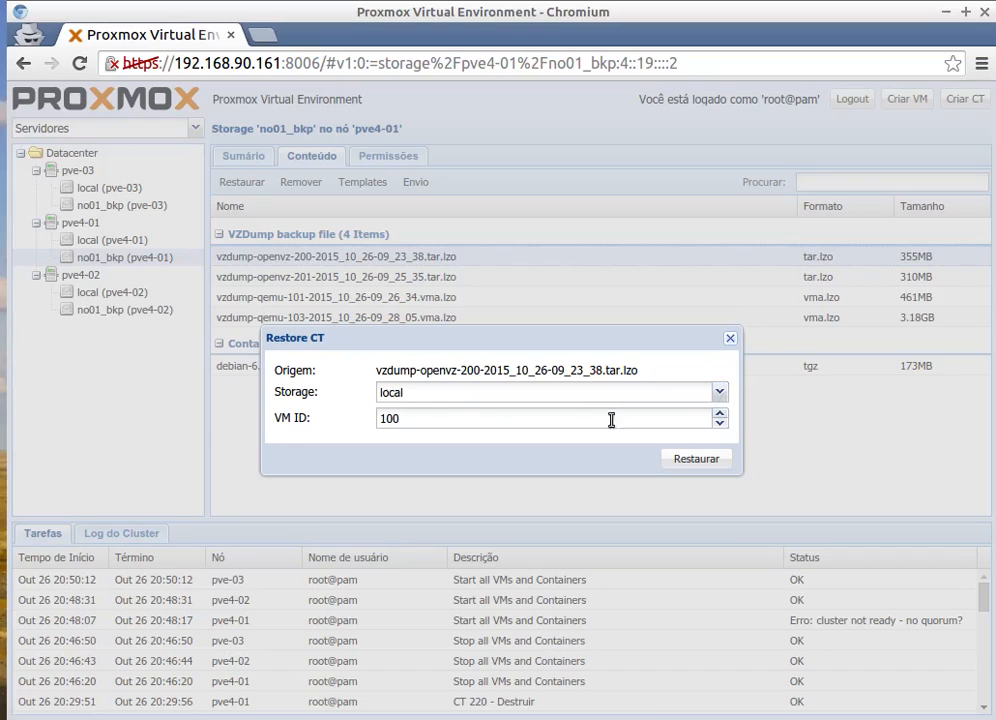
Restore the backup with VM ID 200, follow its log, then bring the terminal forward.
left_click_drag(420, 418, 348, 424)
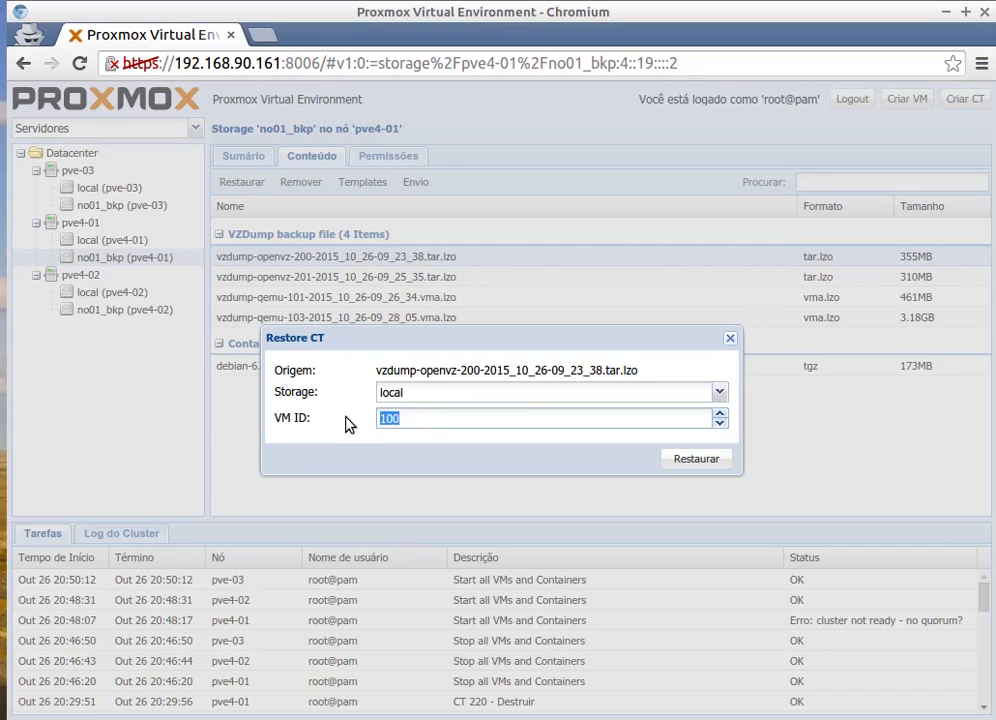
type("200")
left_click(705, 458)
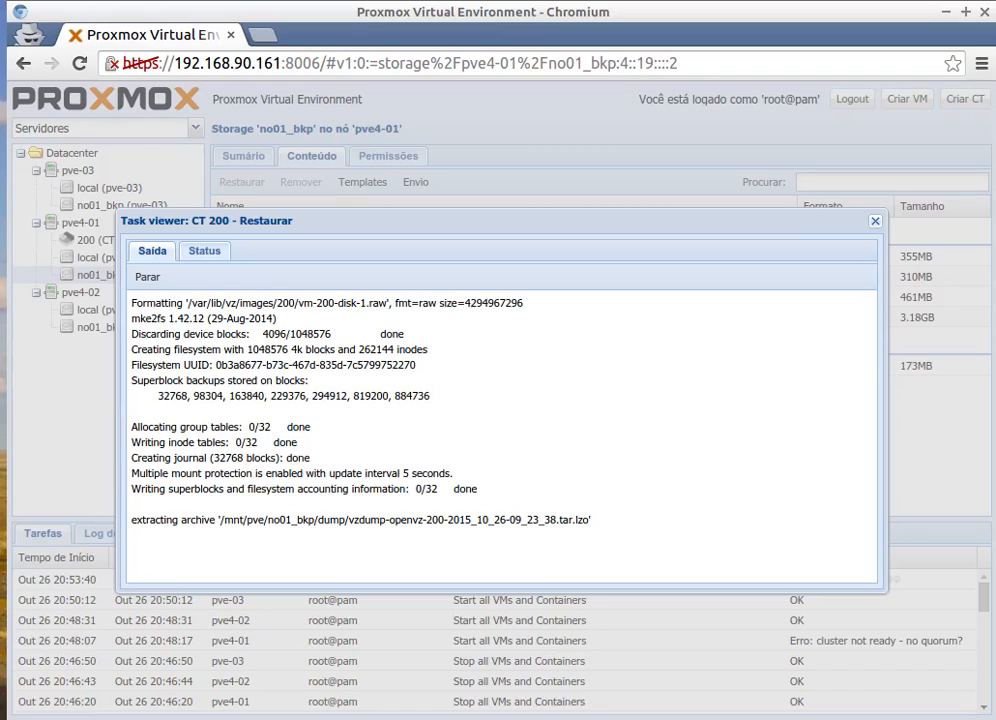
key("alt+Tab")
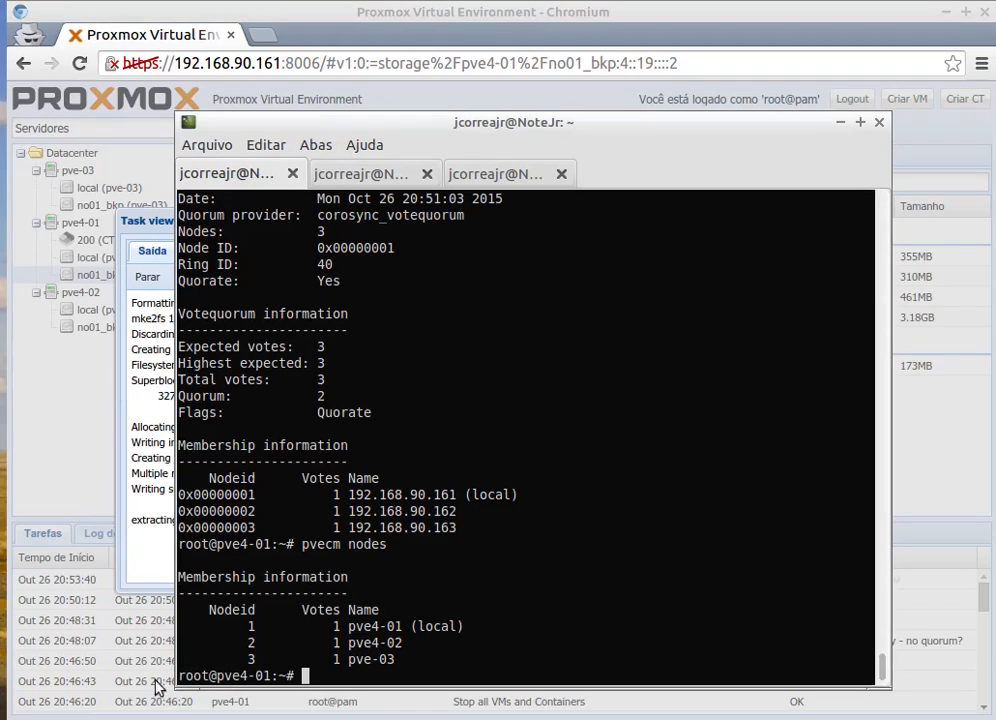
Rerun pvecm nodes and pvecm status to confirm three nodes and quorum, then return to the browser.
key("Up")
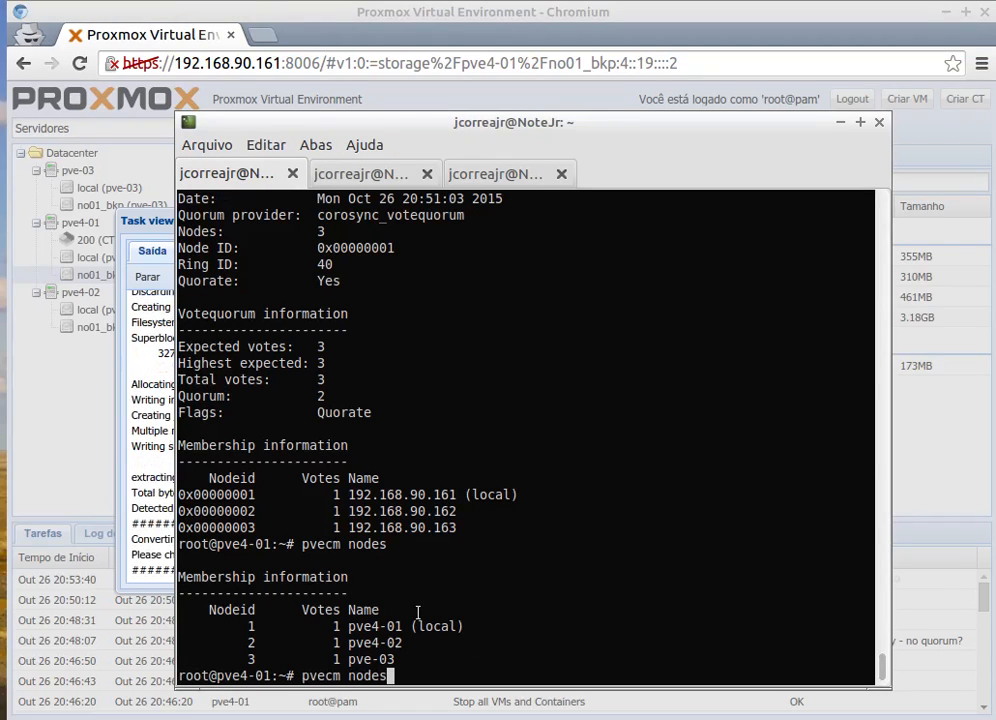
key("Return")
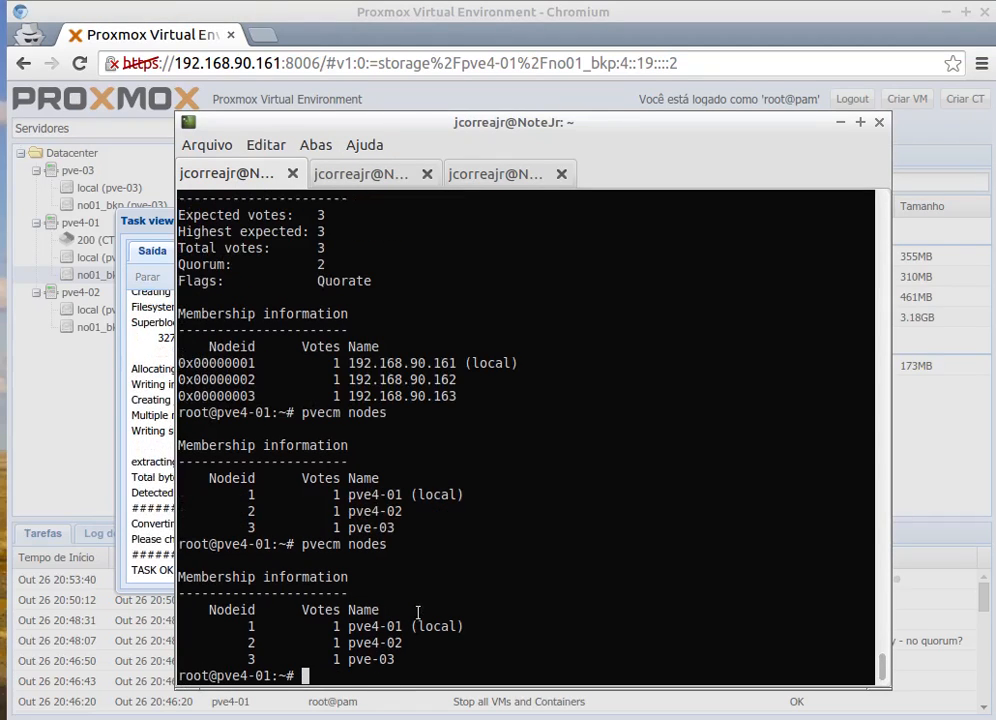
key("Up")
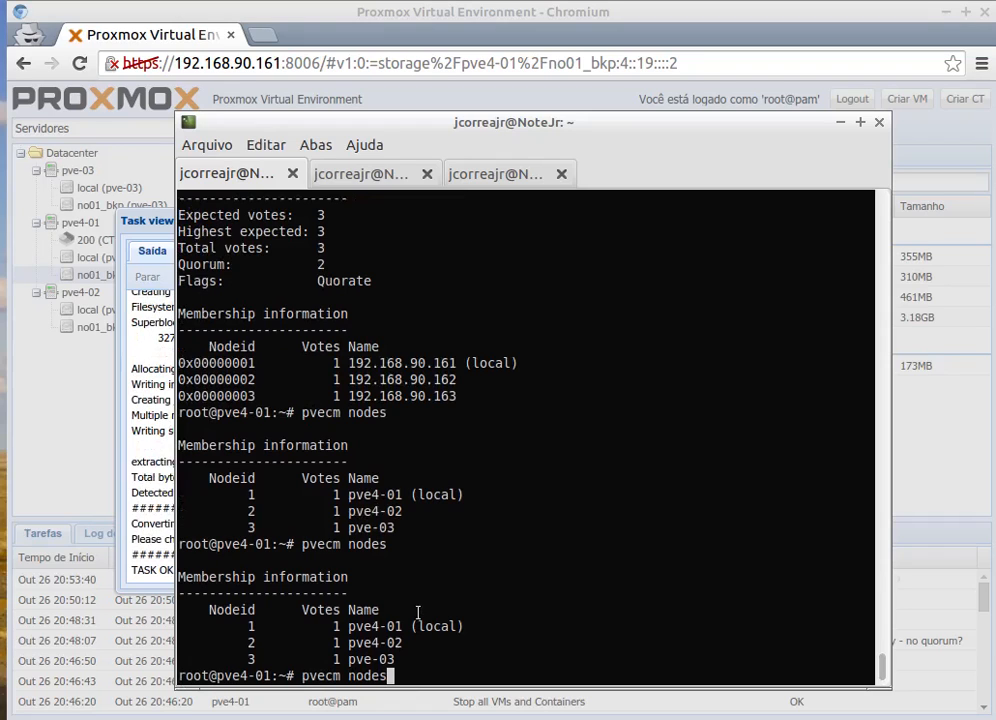
key("Up")
key("Return")
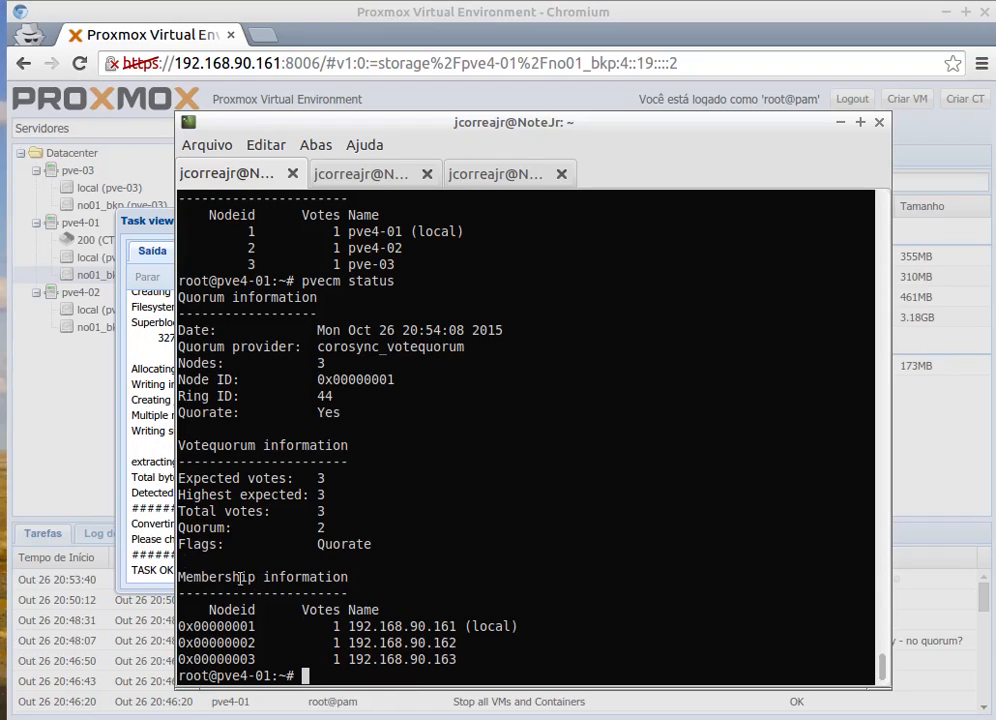
left_click_drag(337, 124, 555, 124)
left_click(332, 244)
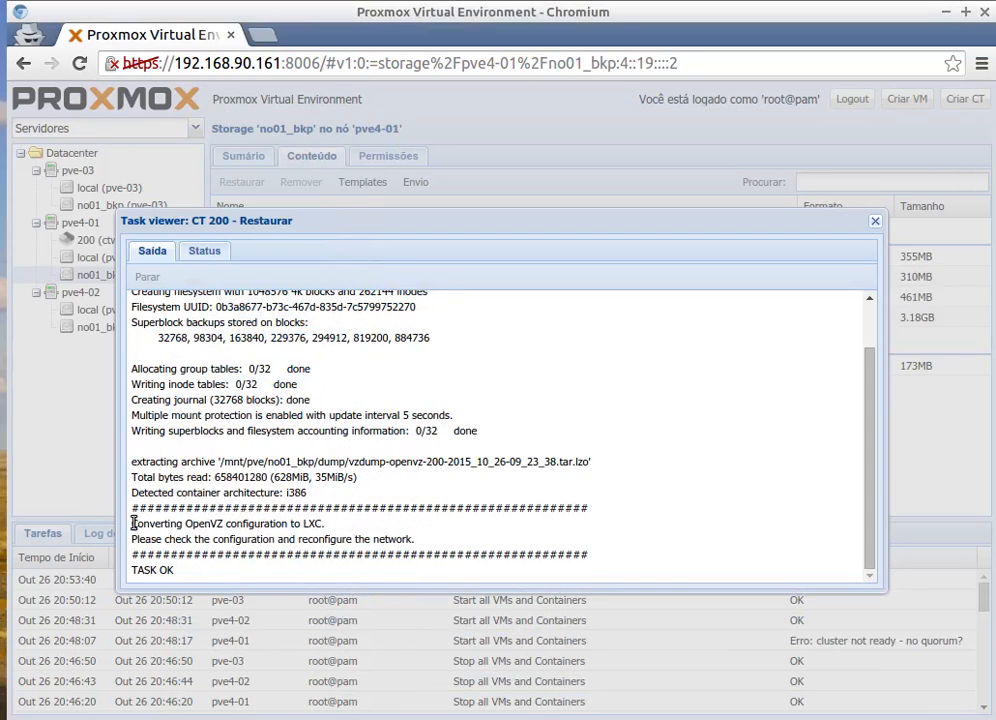
Highlight the OpenVZ-to-LXC conversion line and close the finished restore log.
left_click_drag(131, 523, 358, 522)
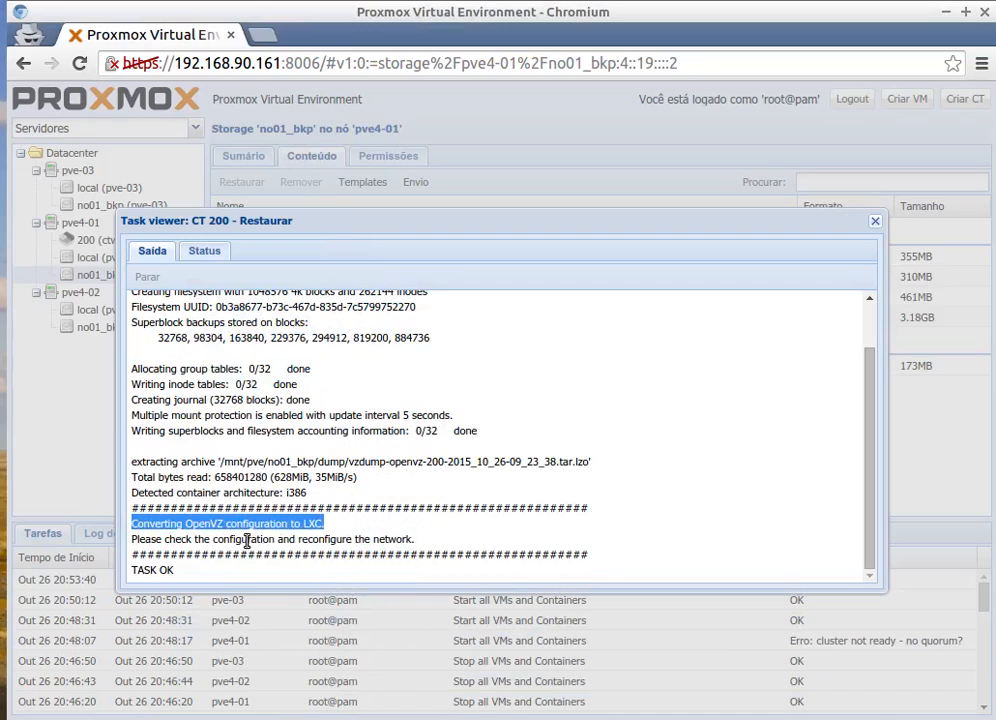
left_click(876, 221)
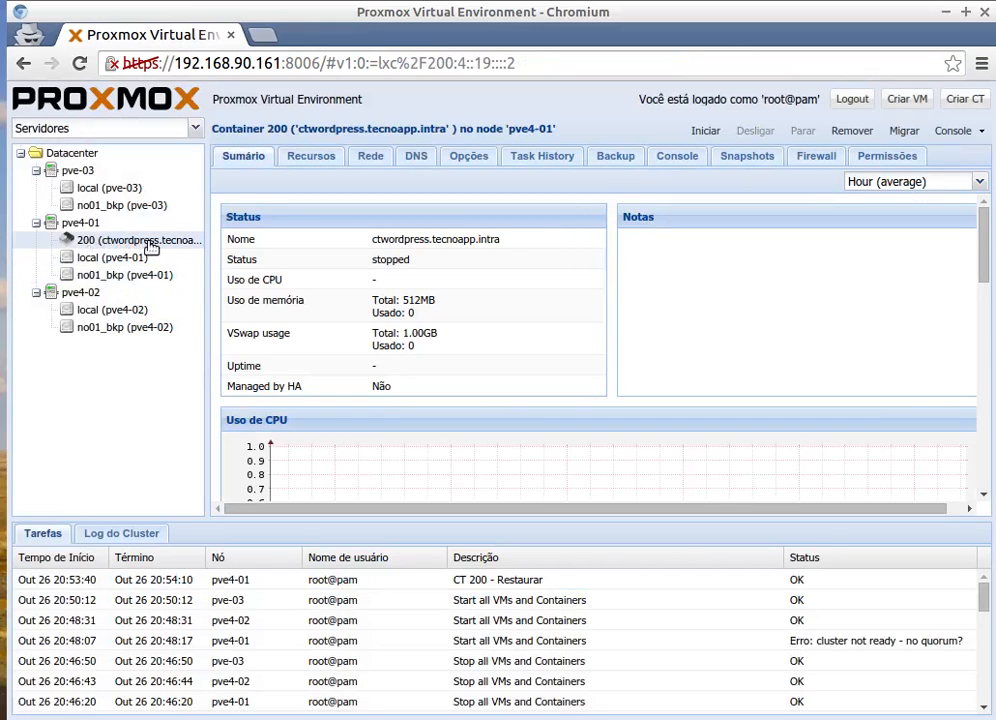
Check pve4-01's local storage for vm-200-disk-1.raw, browse no01_bkp's backups, and open node pve-03.
left_click(95, 261)
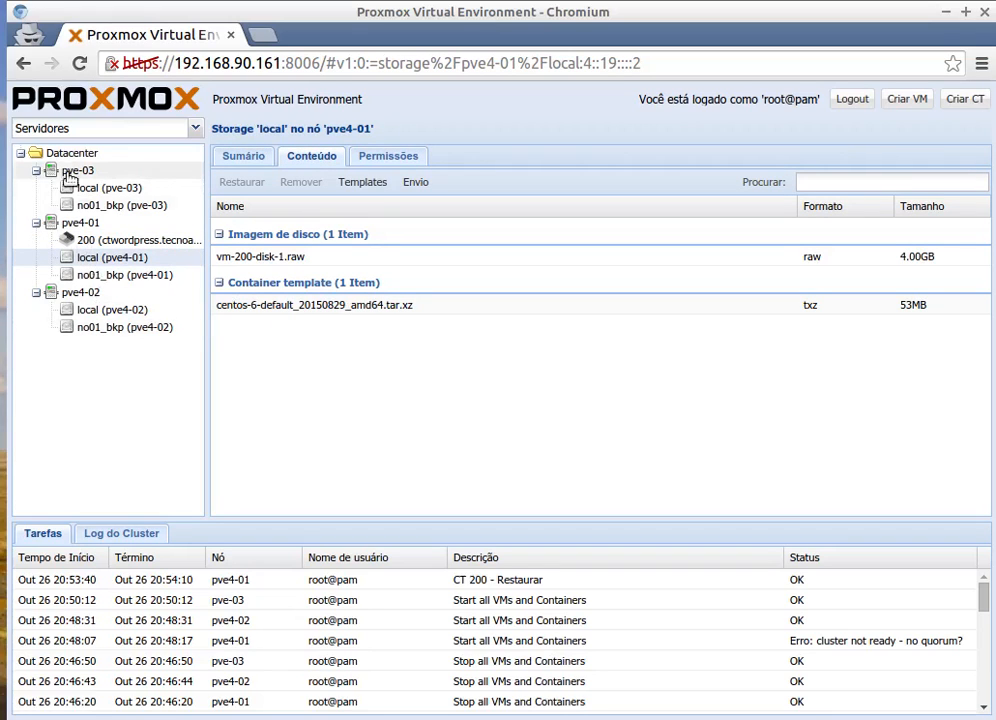
left_click(70, 172)
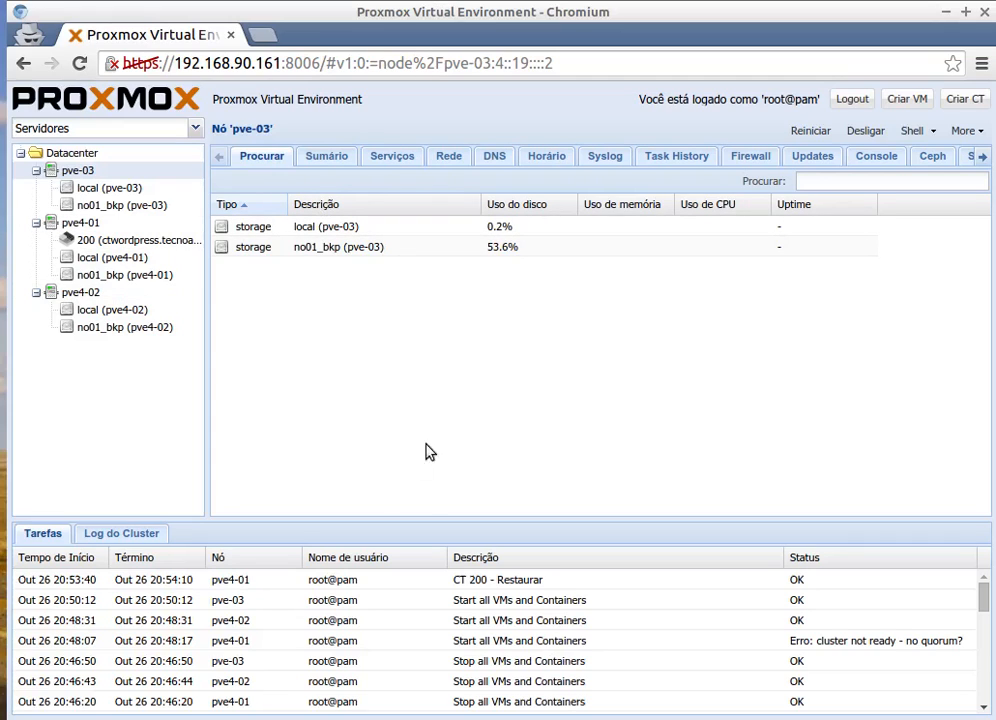
left_click(140, 277)
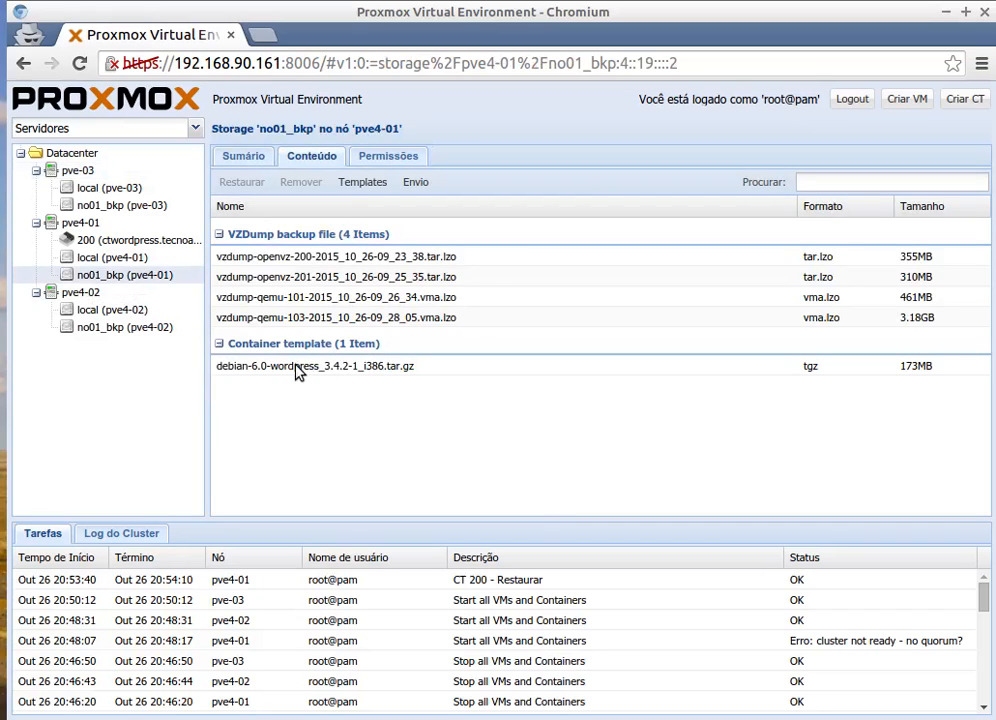
left_click(283, 300)
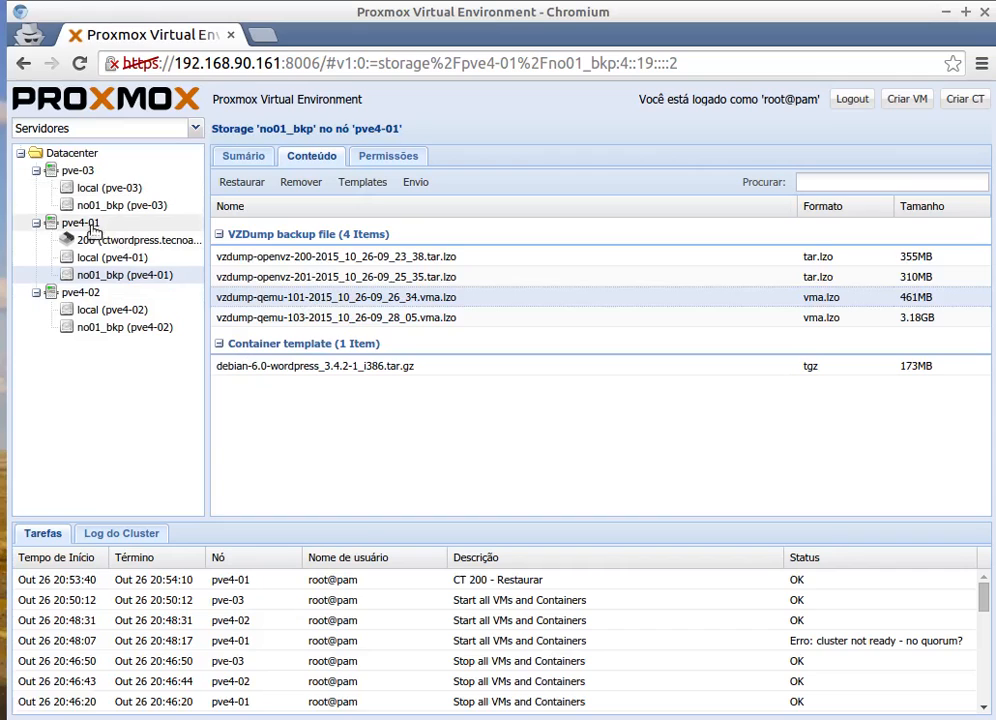
left_click(84, 173)
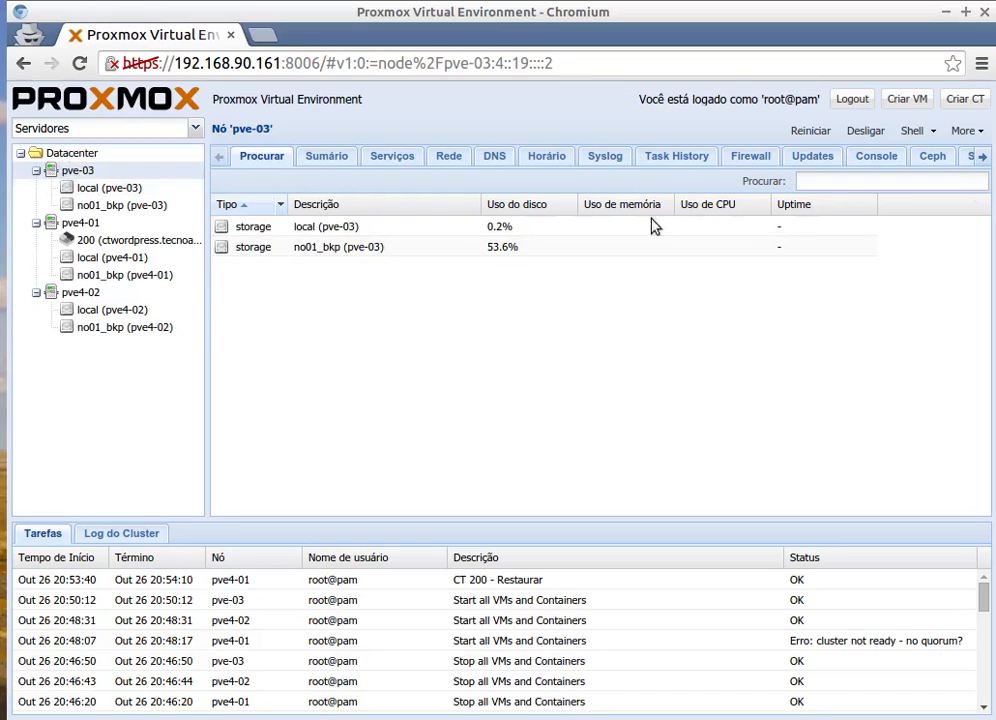
Start a new container and set its VM ID to 205.
left_click(965, 99)
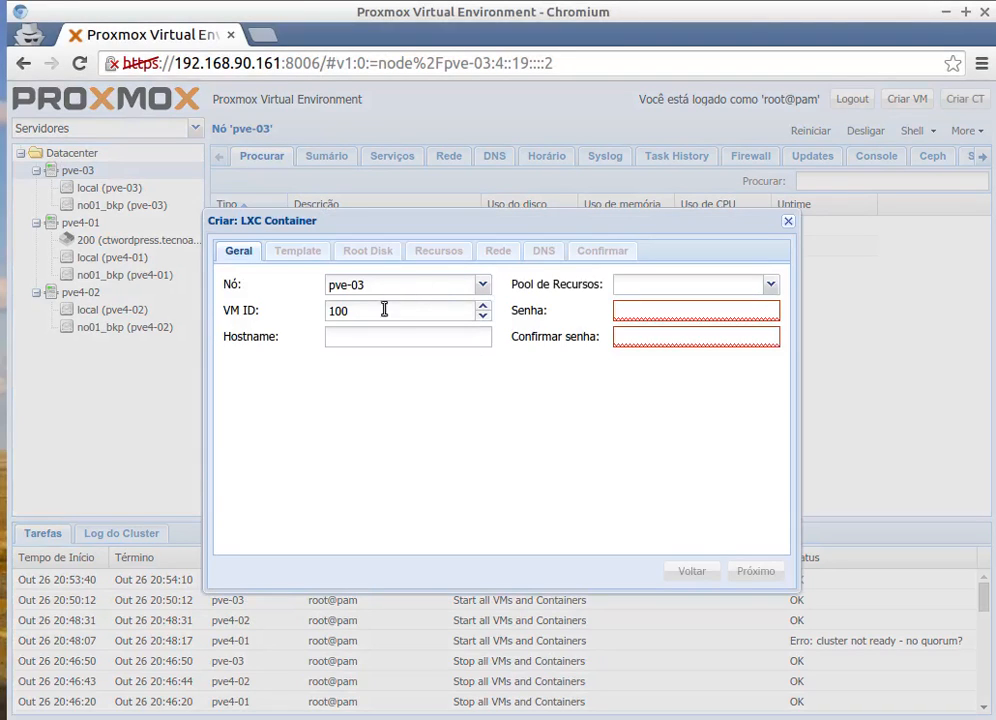
left_click(357, 310)
left_click_drag(357, 310, 296, 316)
type("23")
key("BackSpace")
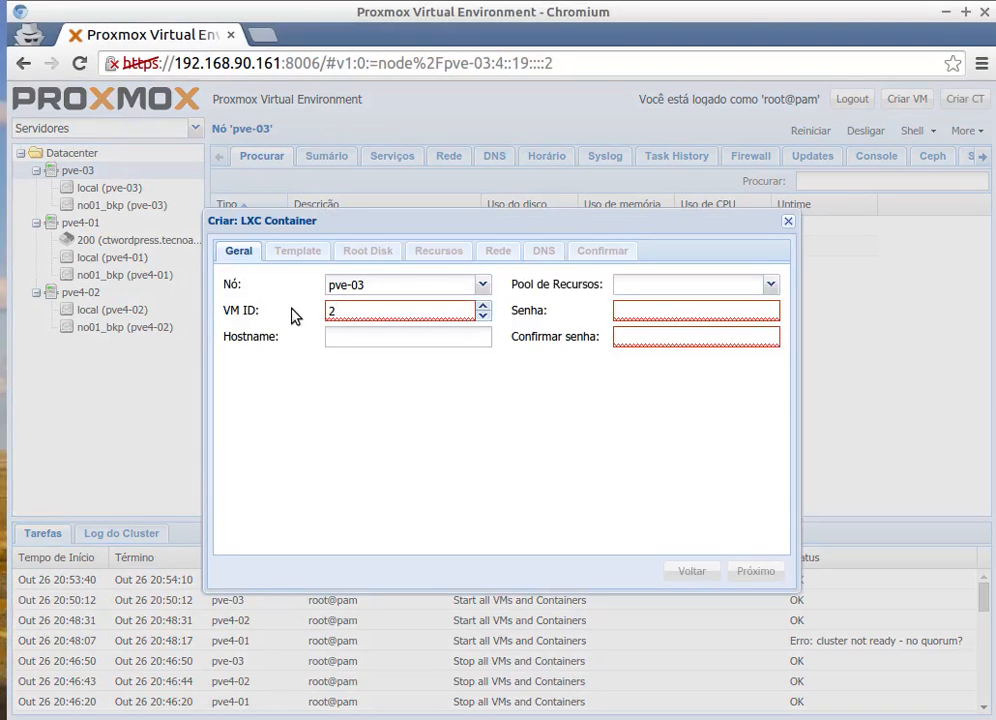
type("05")
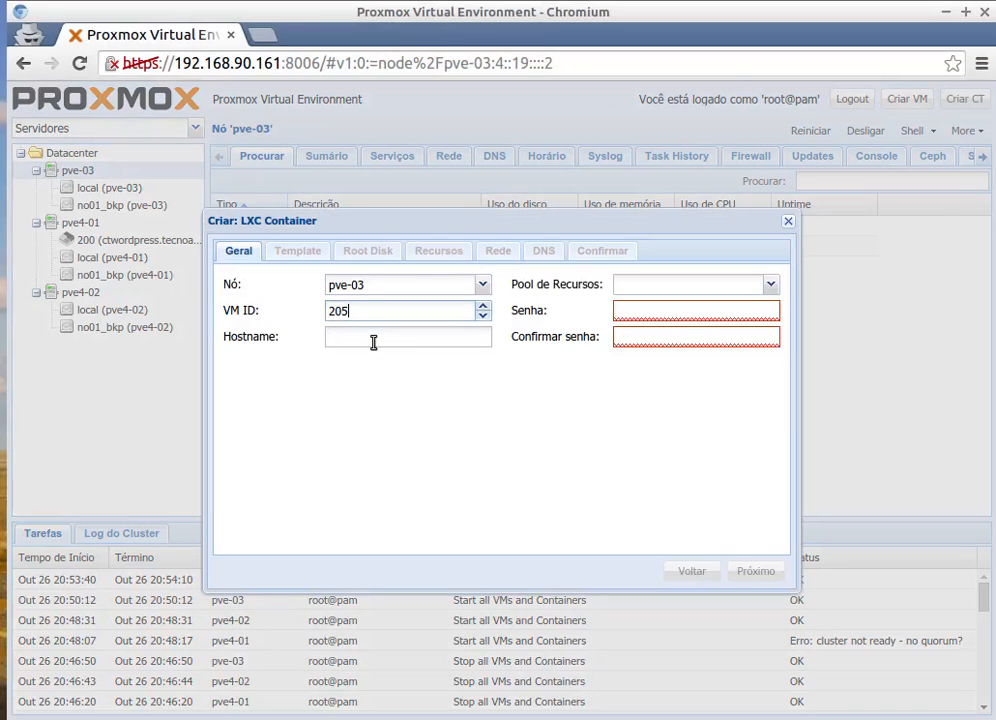
Set hostname ctteste2 and enter and confirm the root password.
left_click(373, 343)
type("ct")
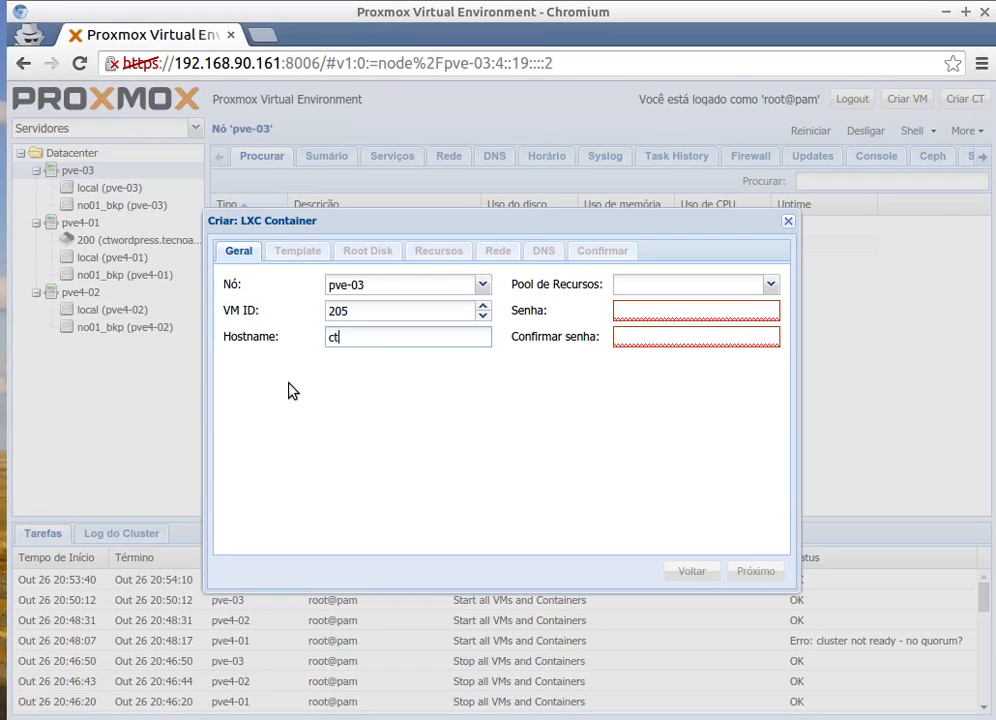
type("teste2")
left_click(636, 311)
type("123456")
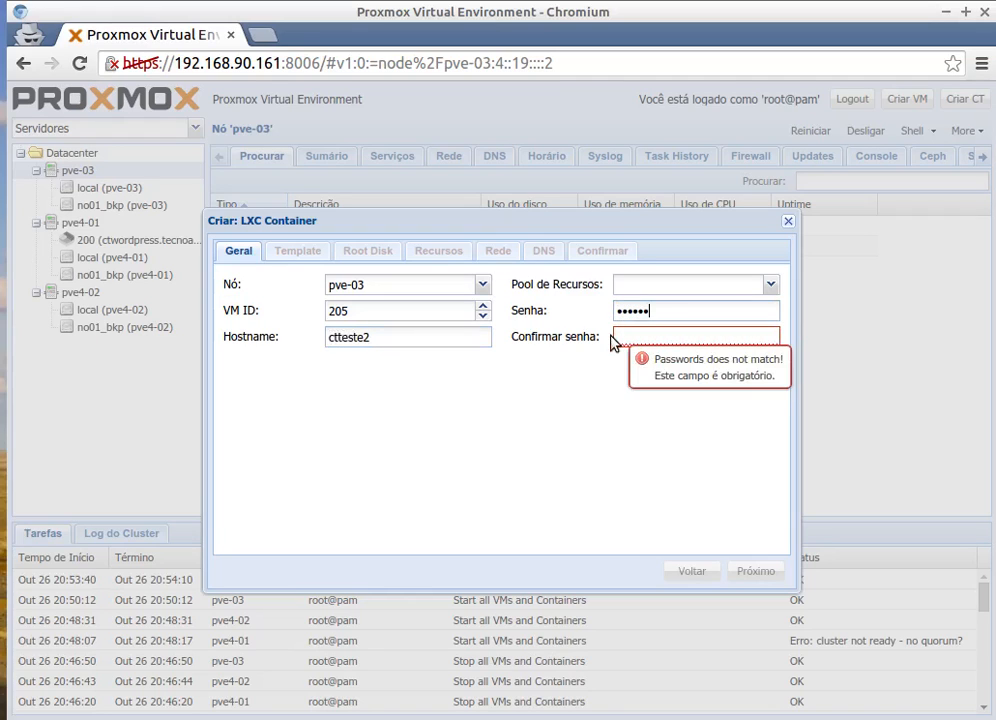
left_click(615, 340)
type("1234")
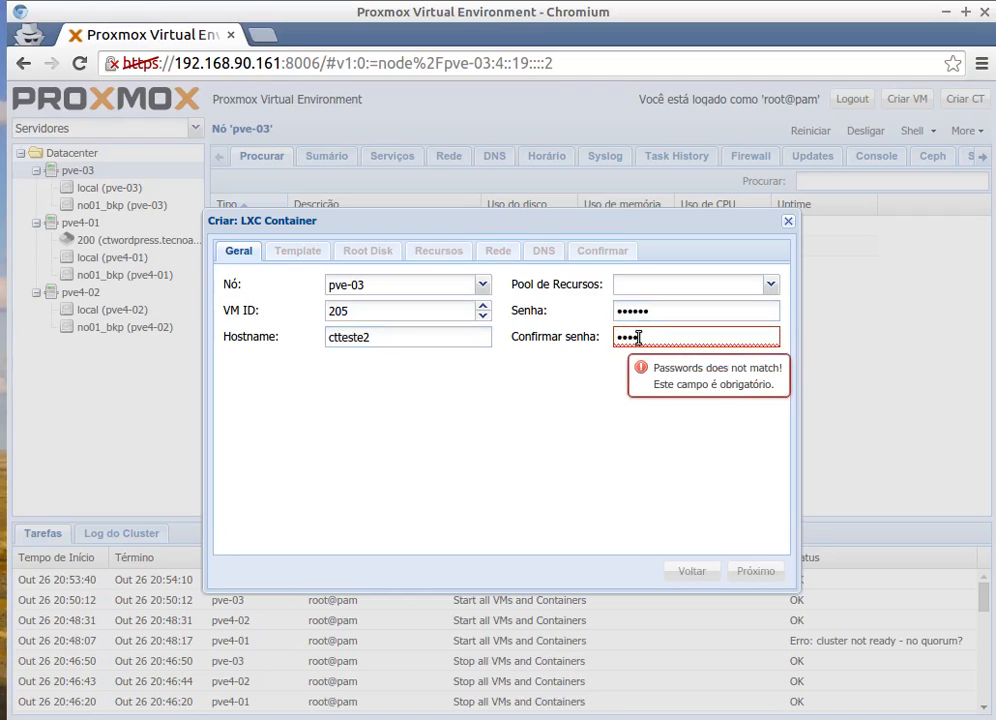
type("56")
left_click(298, 252)
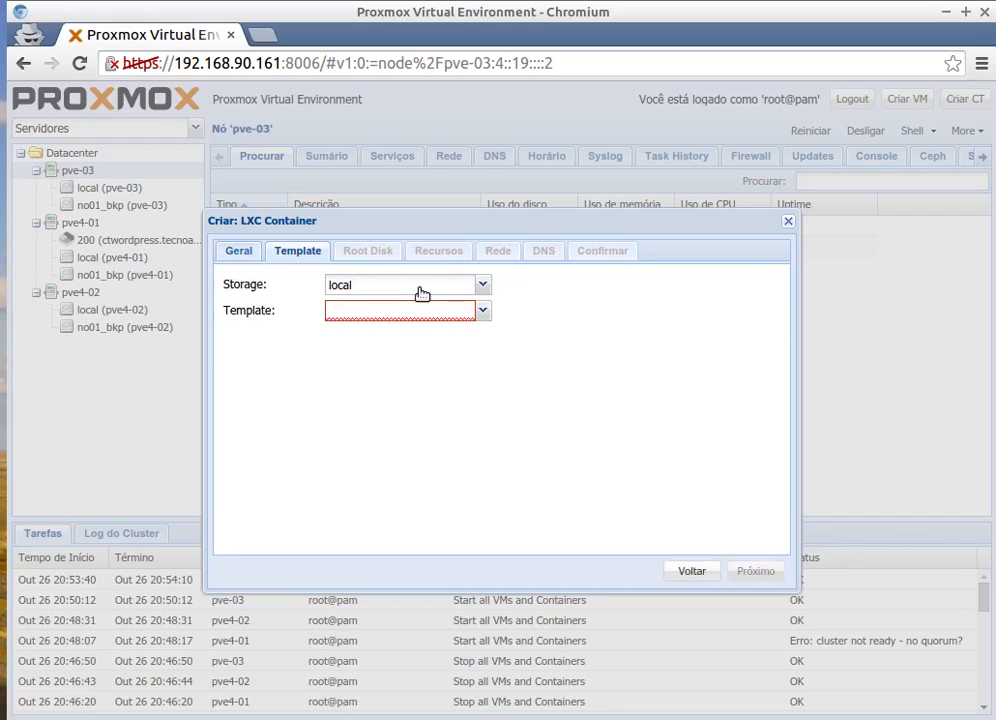
Choose the debian-6.0 wordpress template from the no01_bkp storage.
left_click(422, 292)
left_click(358, 353)
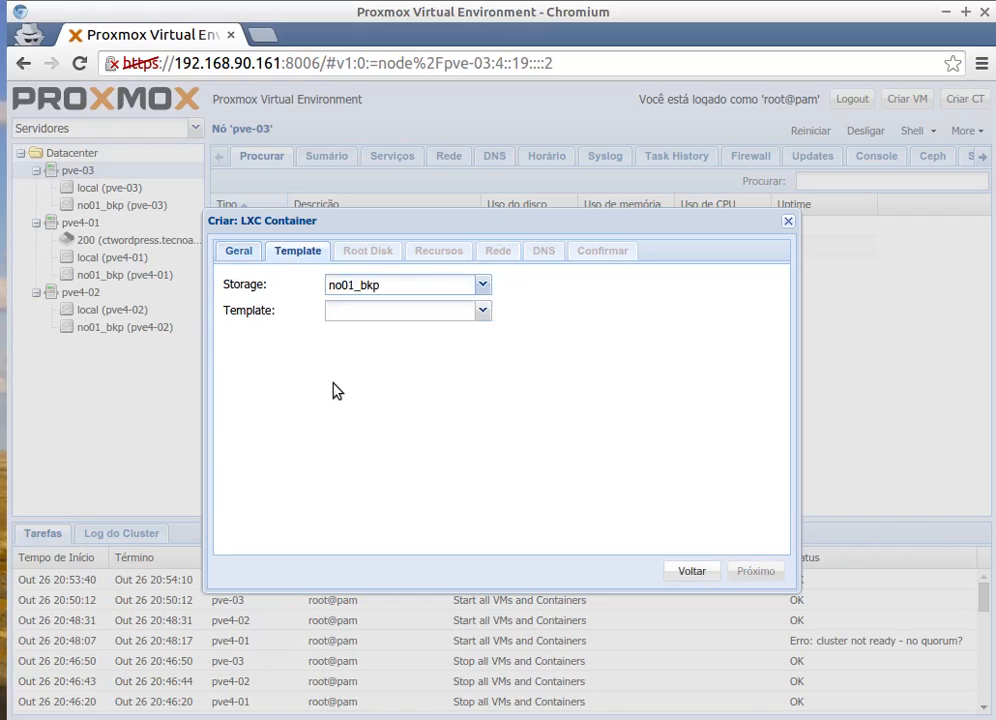
left_click(482, 311)
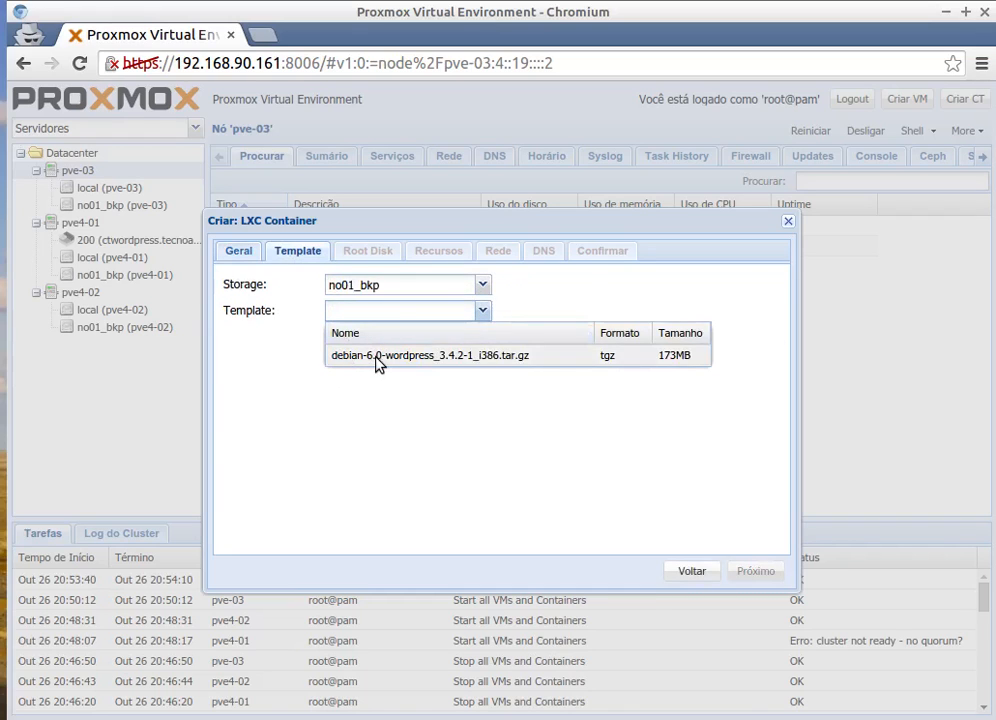
left_click(256, 358)
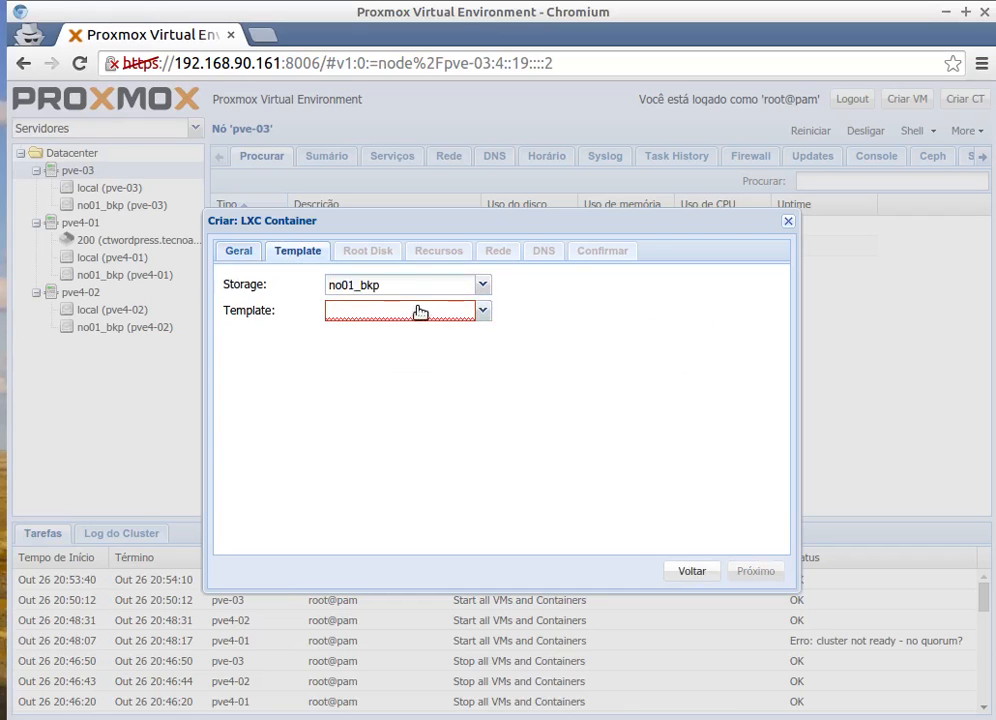
left_click(482, 285)
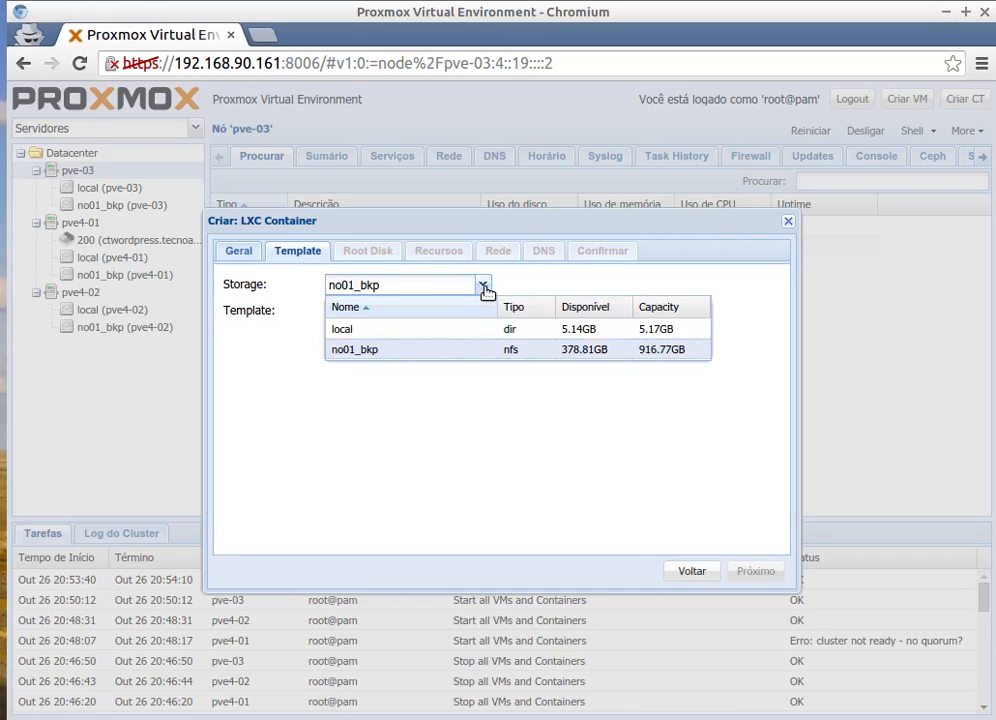
left_click(312, 361)
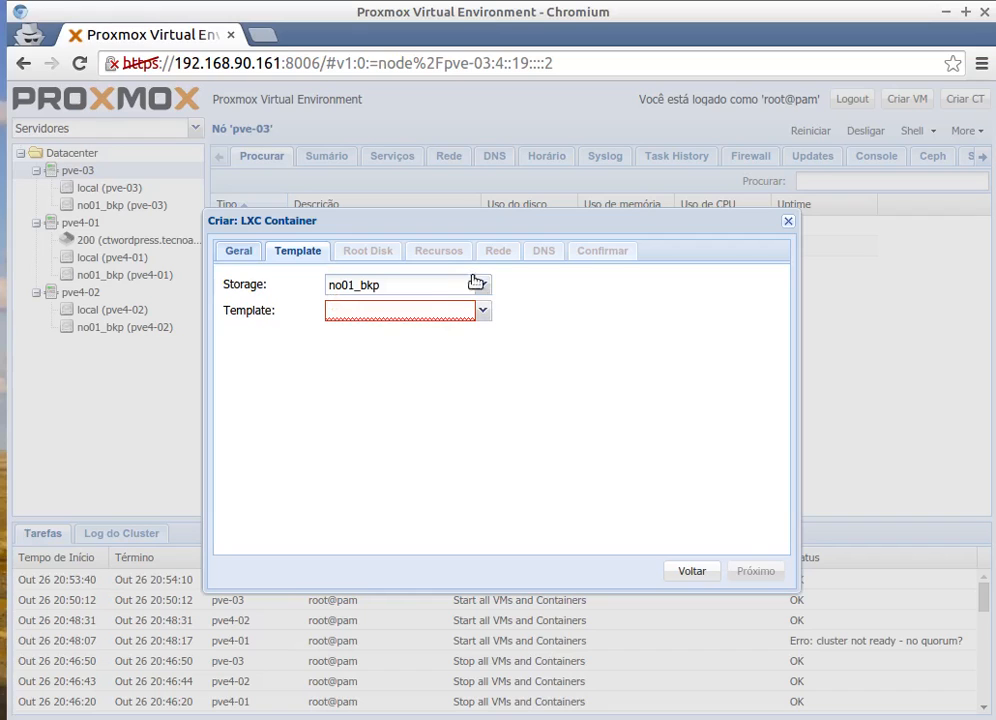
left_click(488, 312)
left_click(362, 359)
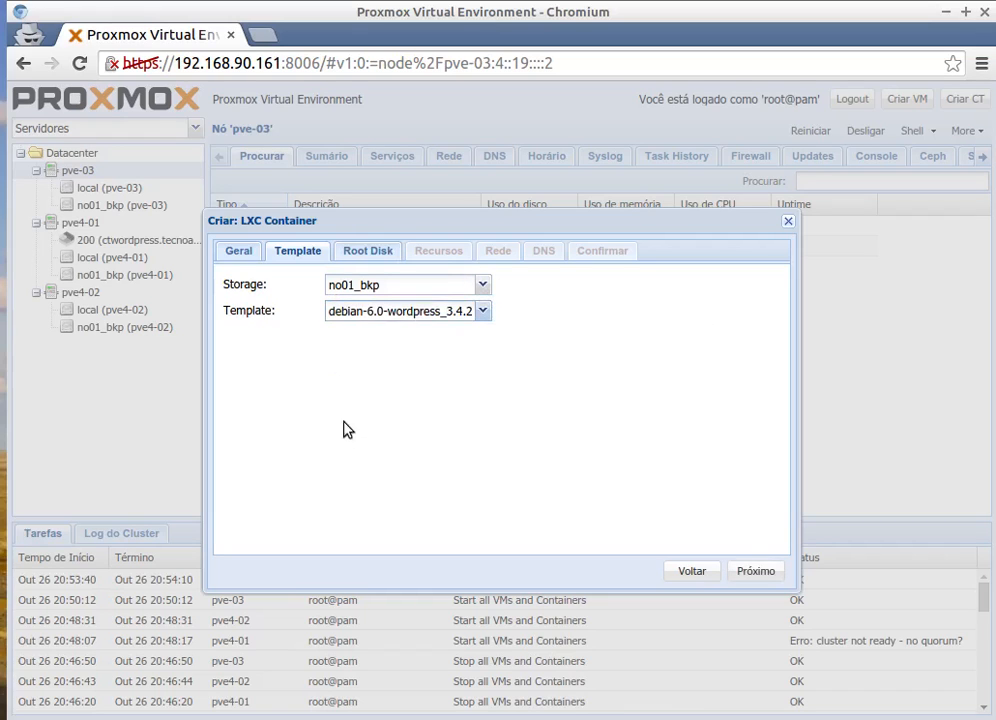
Put a 2 GB root disk on the shared no01_bkp storage.
left_click(369, 251)
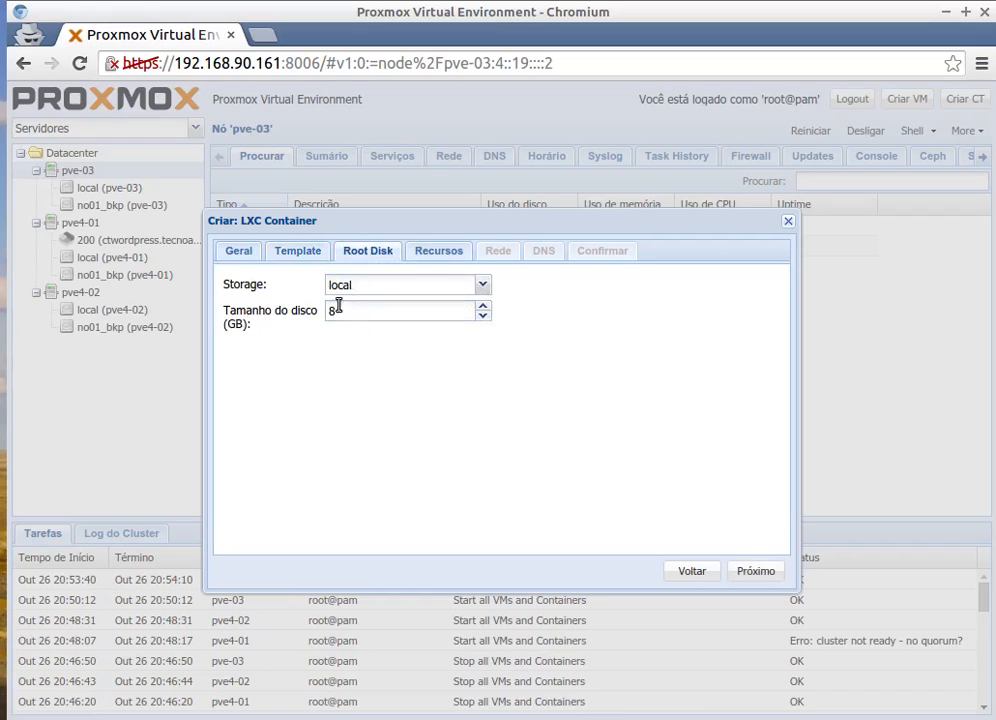
left_click(415, 290)
left_click(370, 351)
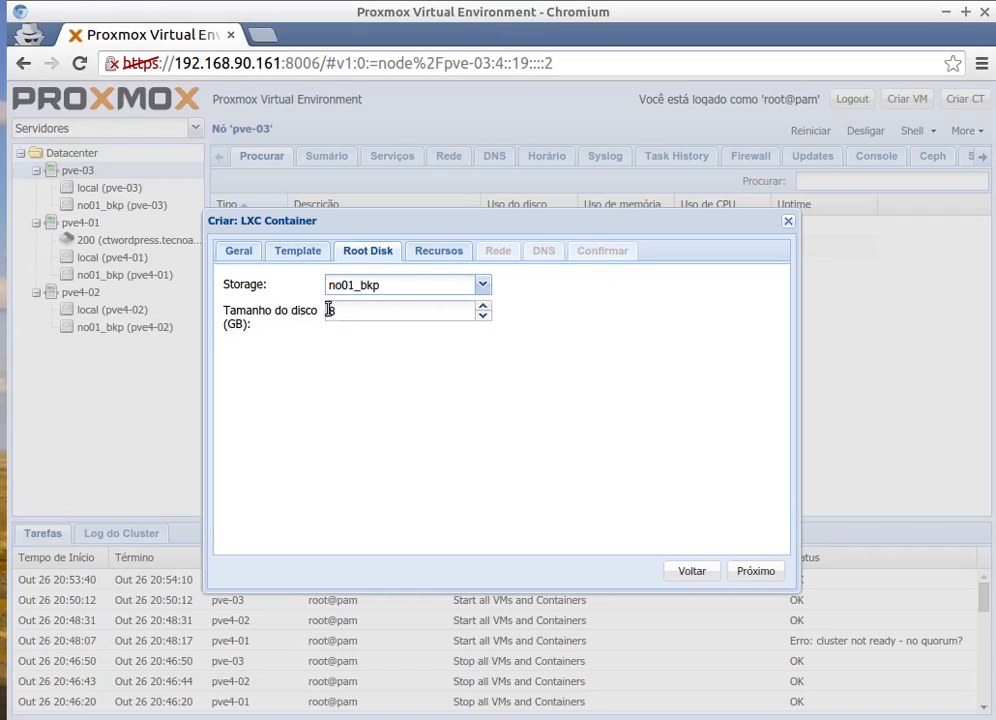
double_click(344, 314)
type("2")
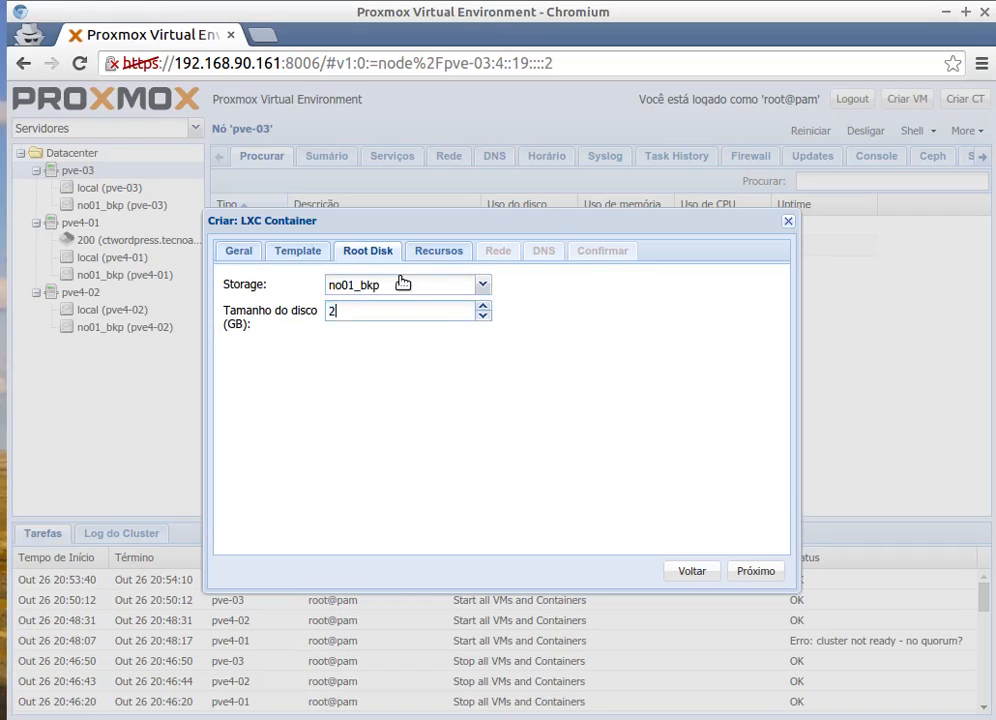
left_click(430, 252)
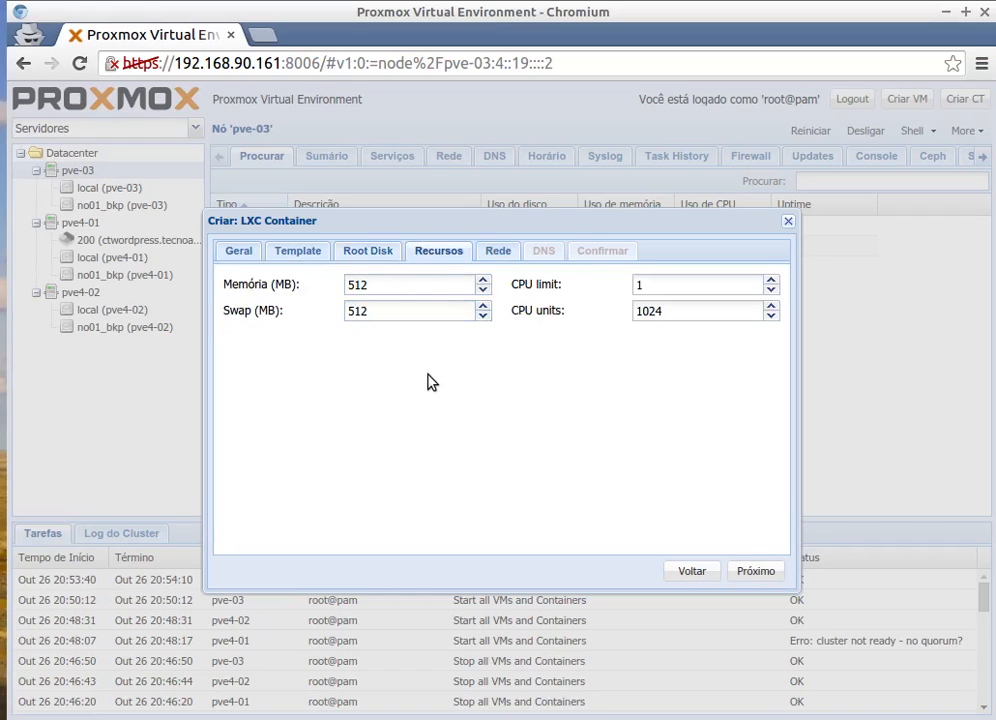
Recheck the template, then set memory and swap to 256 MB each.
left_click(352, 253)
left_click(312, 255)
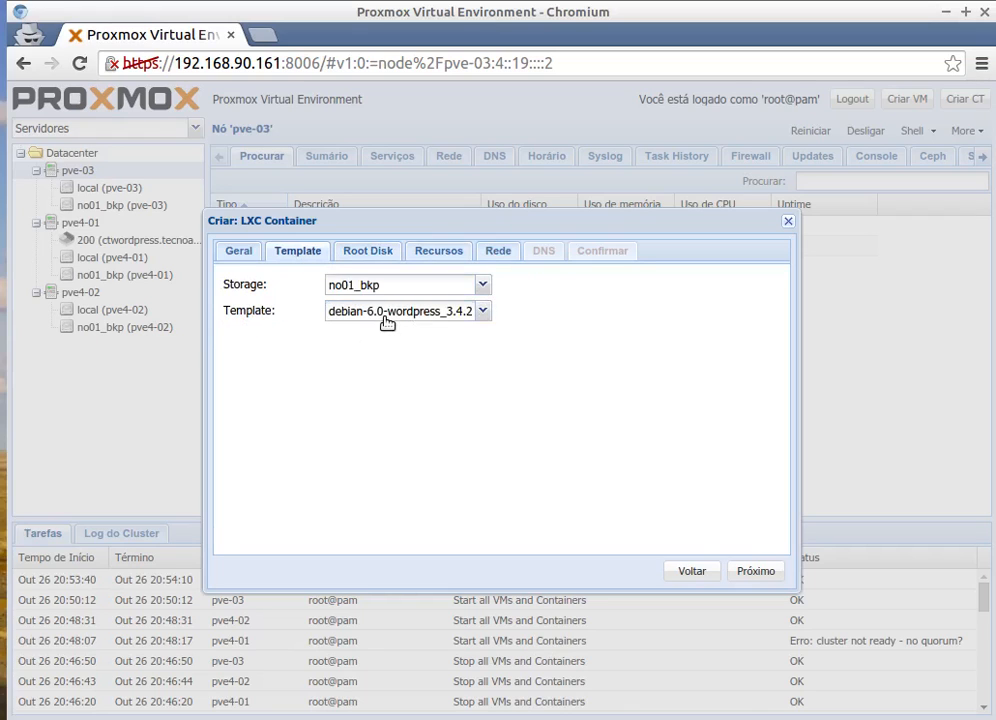
left_click(381, 313)
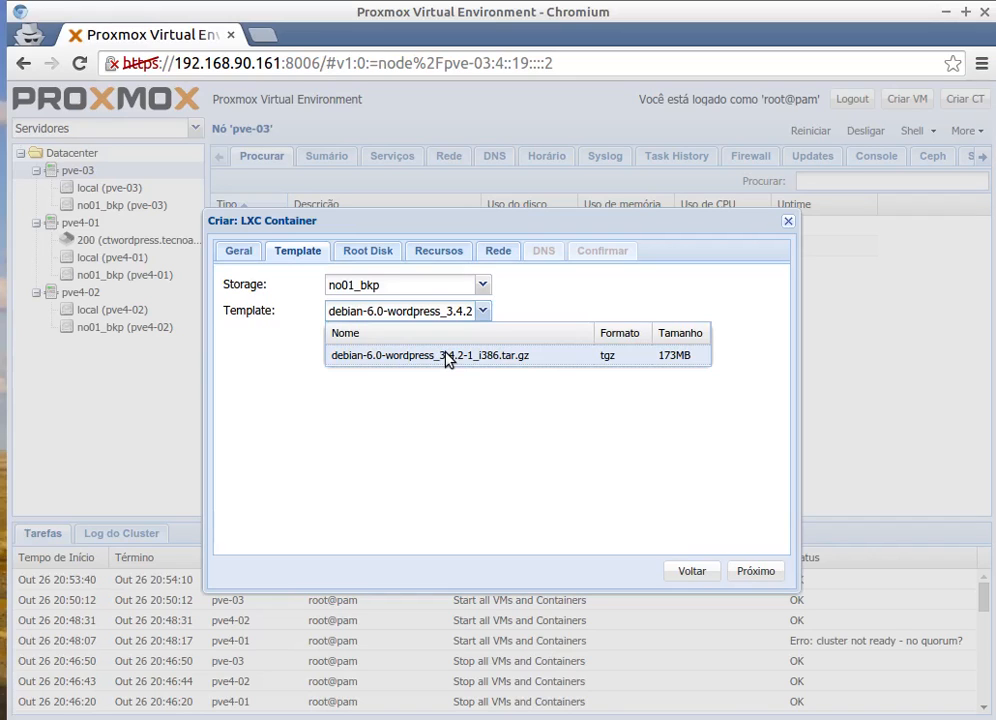
left_click(375, 251)
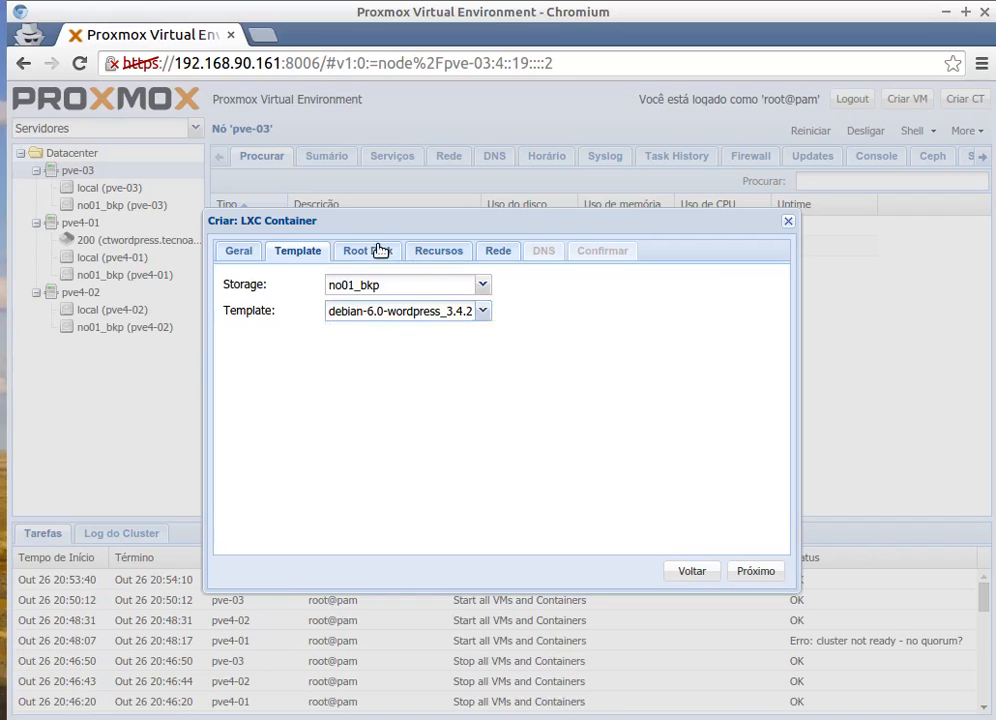
left_click(438, 254)
left_click_drag(373, 285, 311, 289)
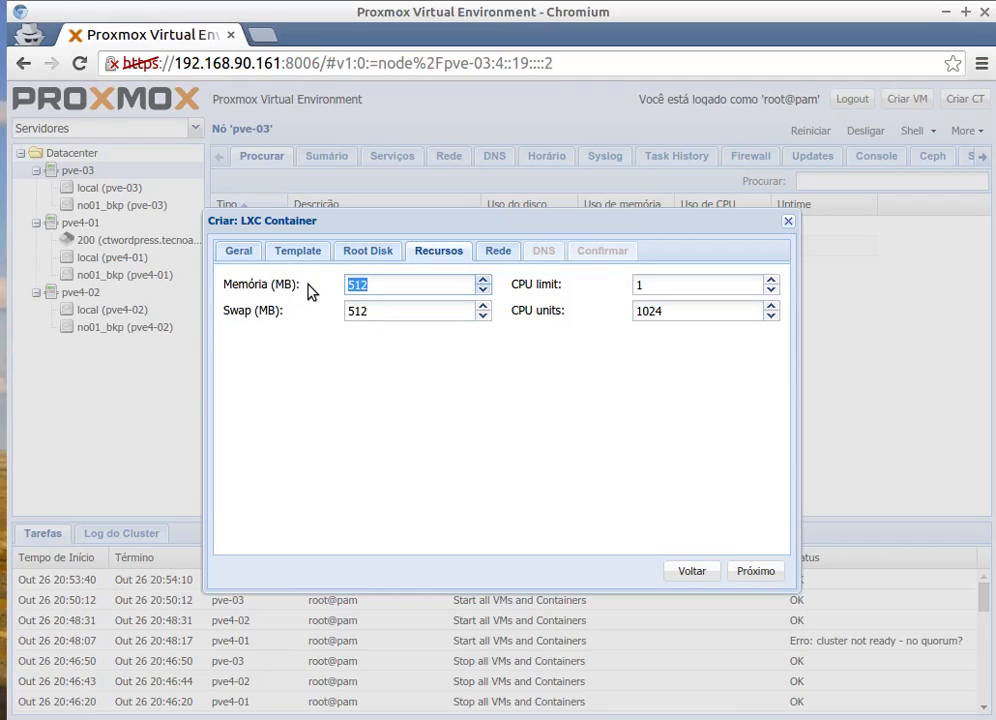
type("256")
left_click_drag(382, 311, 300, 316)
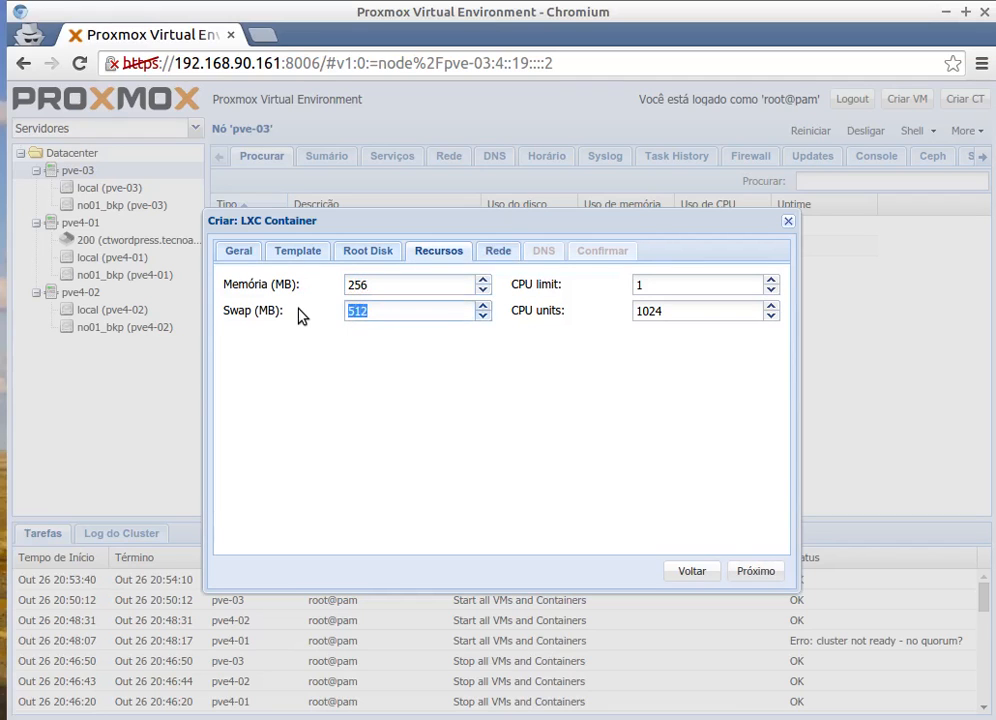
type("256")
Give eth0 static IPv4 192.168.90.97/24 with gateway 192.168.90.250.
left_click(491, 260)
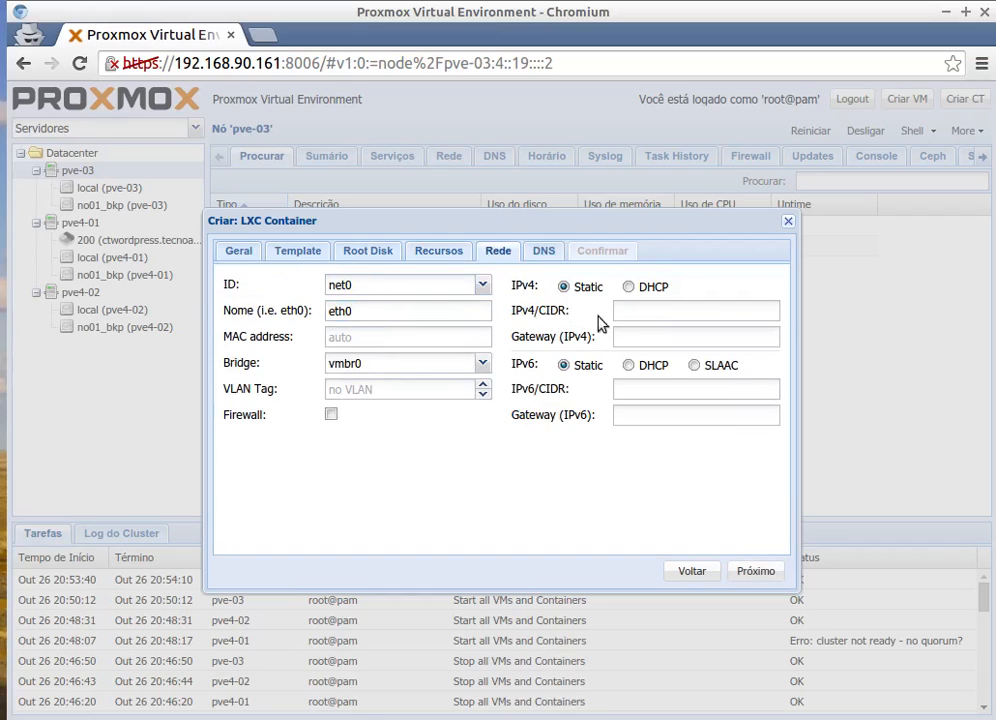
left_click(649, 313)
type("192.168.90.")
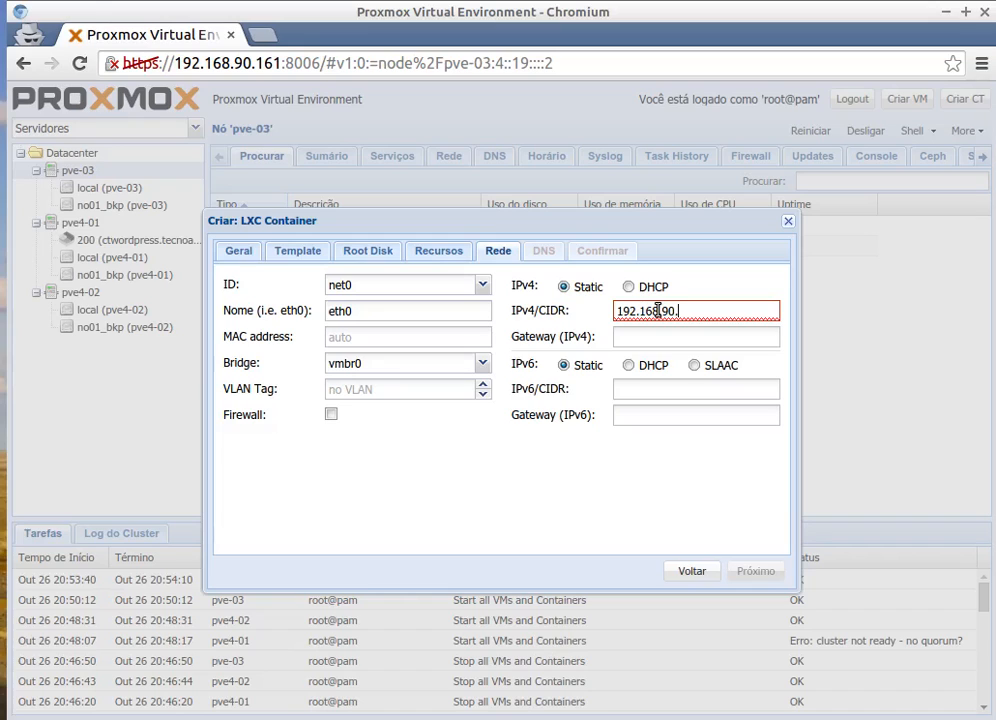
type("97/24")
left_click(636, 338)
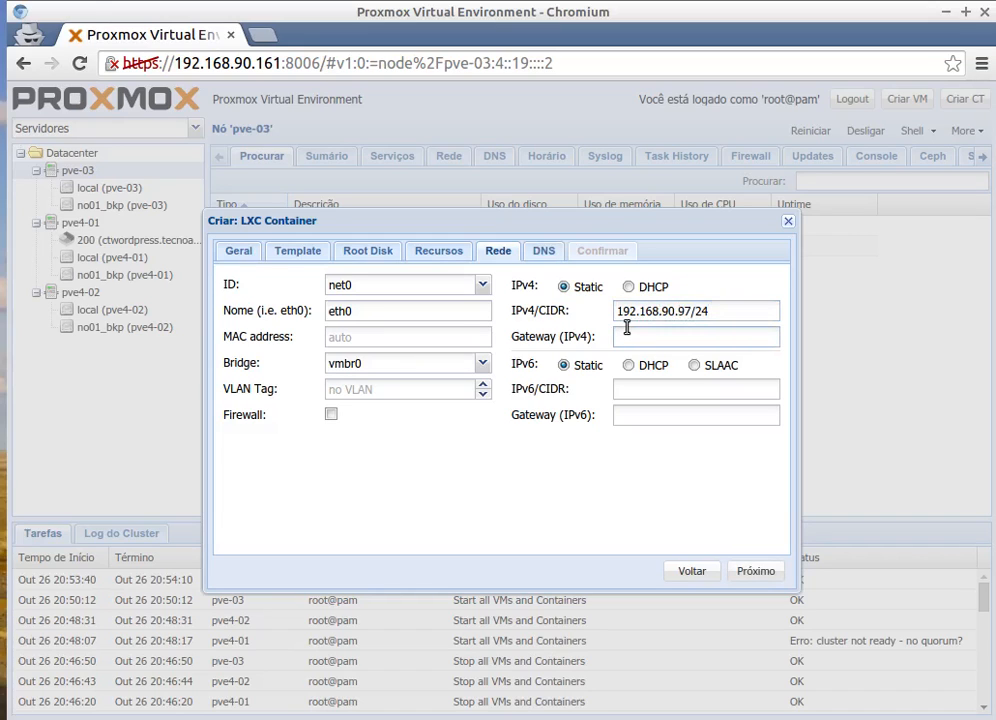
type("192.168.9")
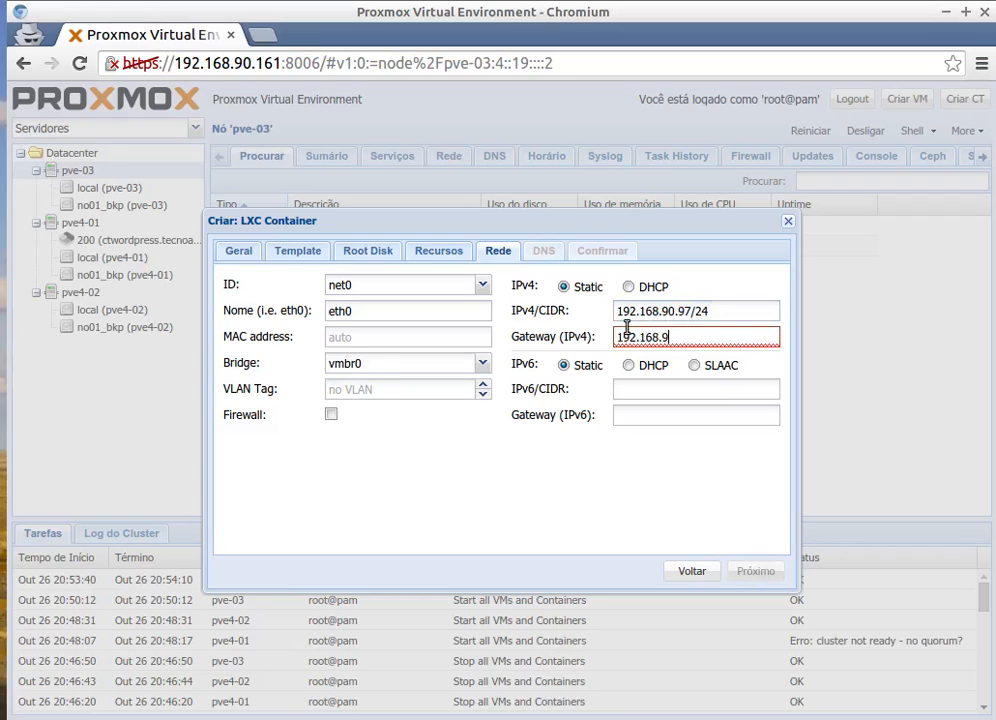
type("0.250")
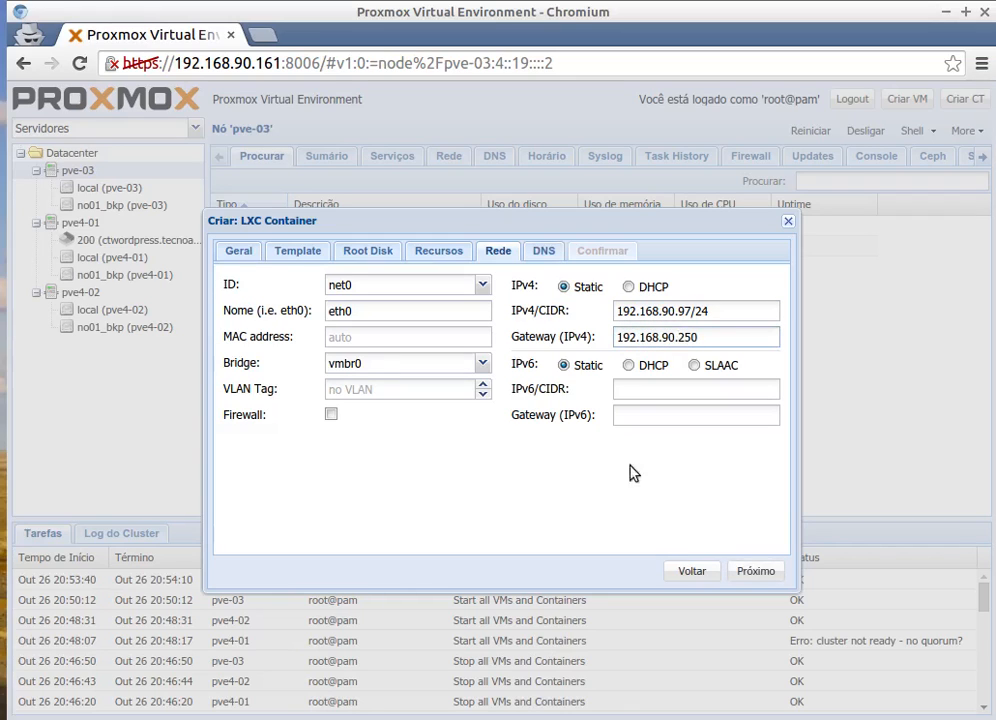
left_click(561, 260)
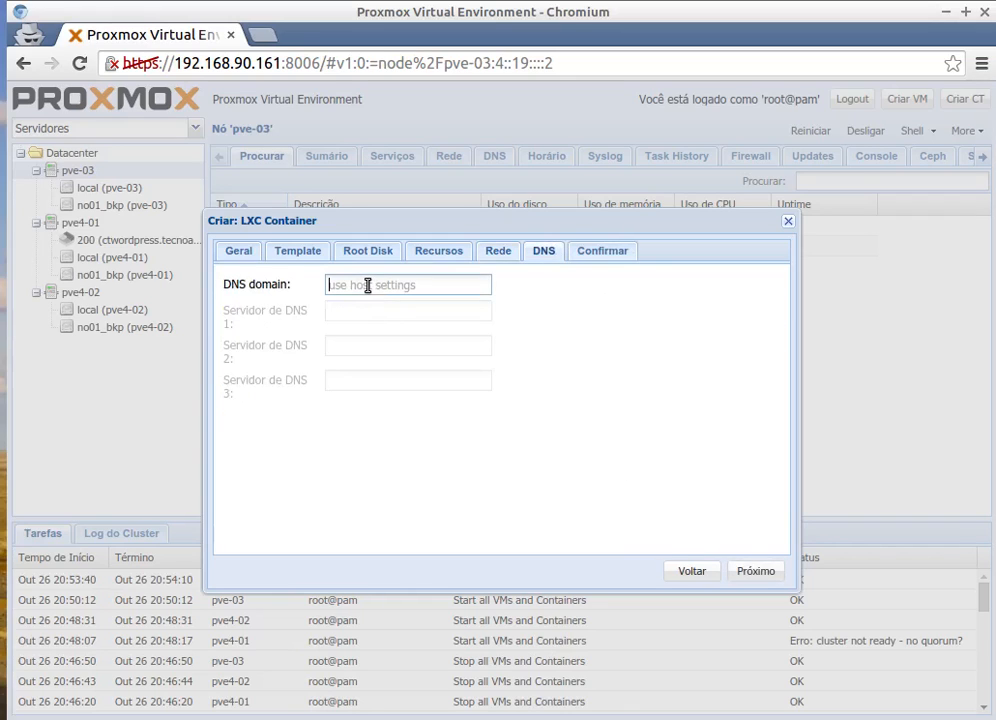
Set DNS domain tecnoapp.intra and server 192.168.90.250, review the summary and create the container.
left_click(367, 285)
type("tecboasp")
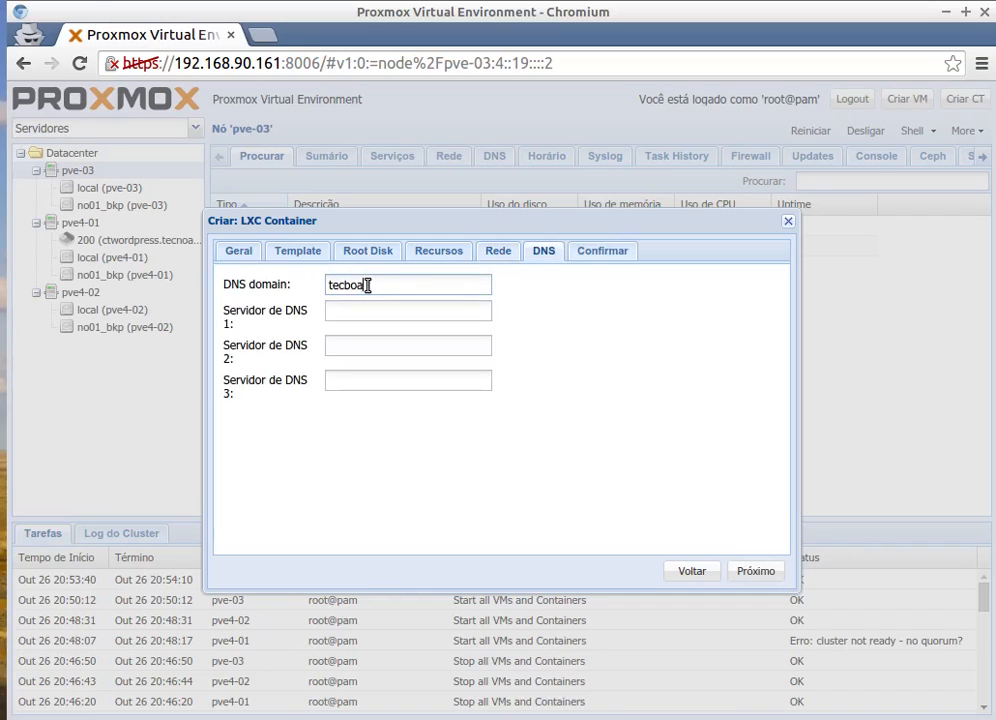
key("BackSpace")
key("BackSpace")
key("BackSpace")
key("BackSpace")
key("BackSpace")
type("noamp.intra")
left_click(355, 310)
type("192")
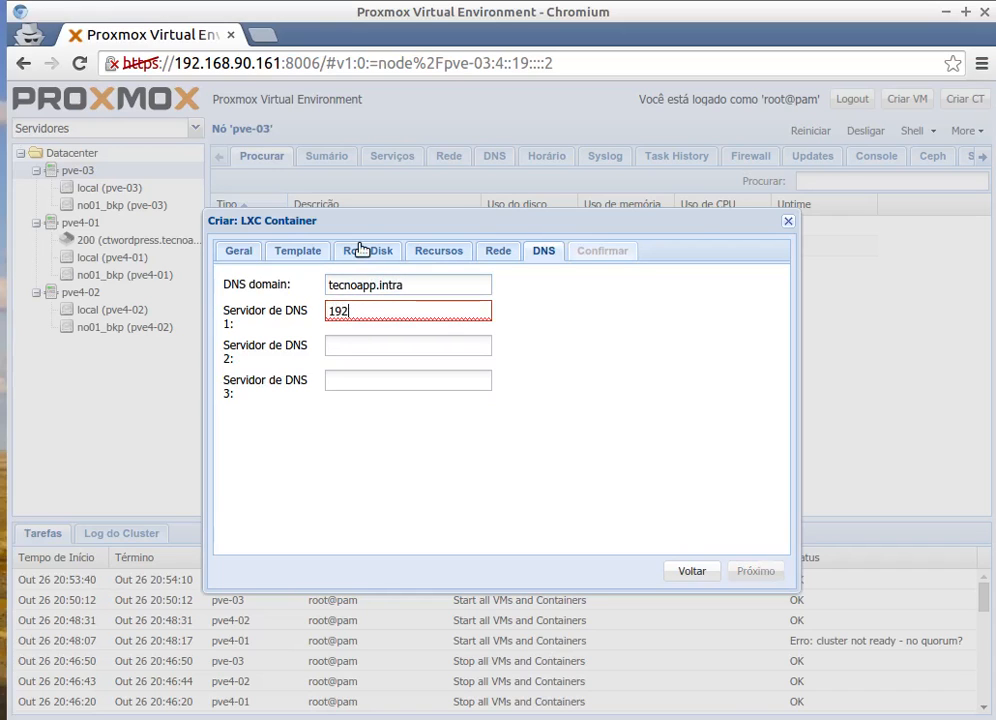
type(".168.90.250")
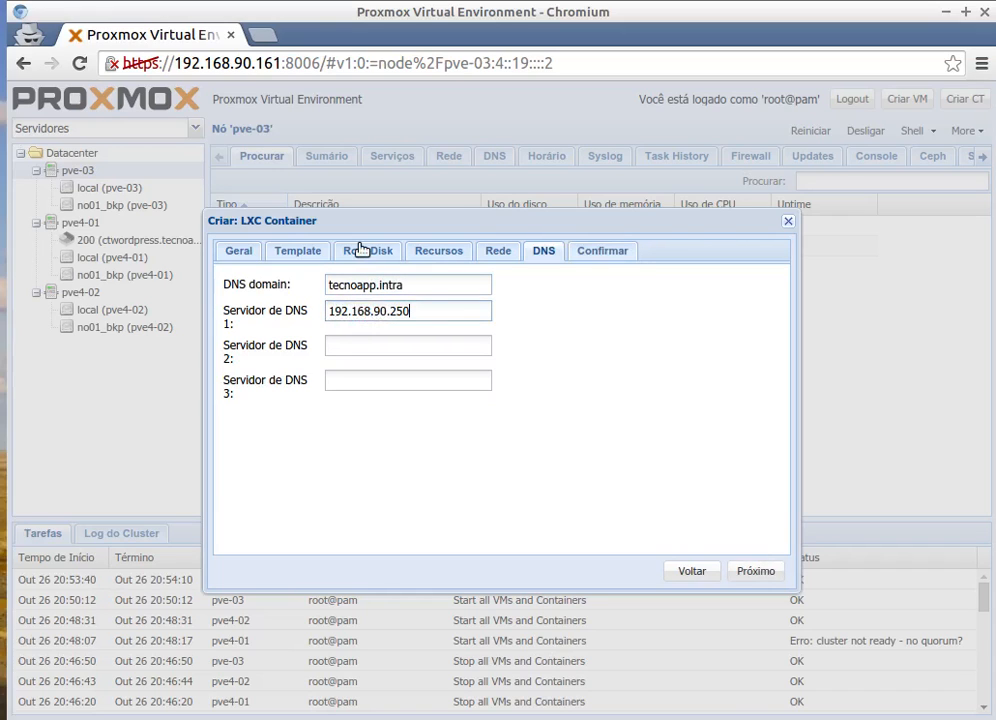
left_click(757, 571)
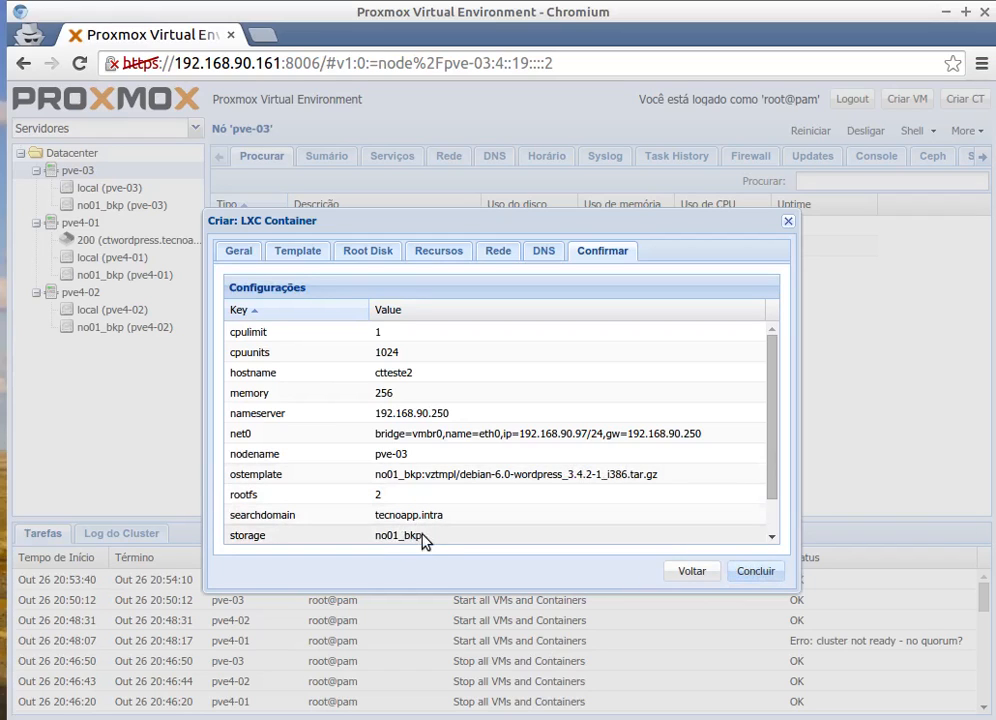
left_click(752, 576)
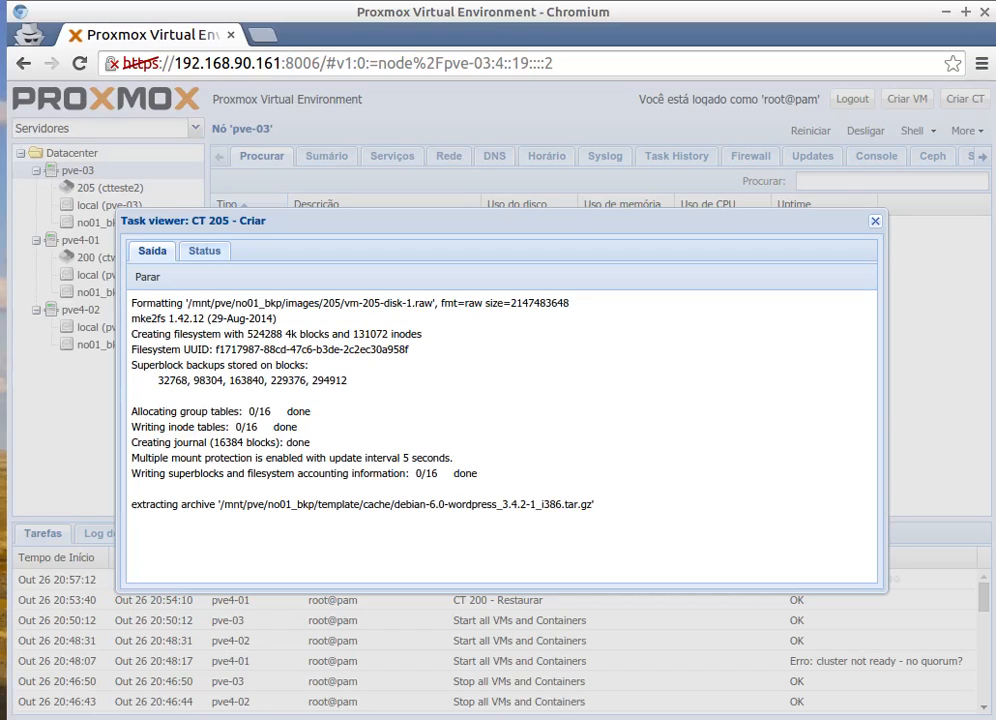
Close the CT 205 creation log once it reports TASK OK.
key("alt+Tab")
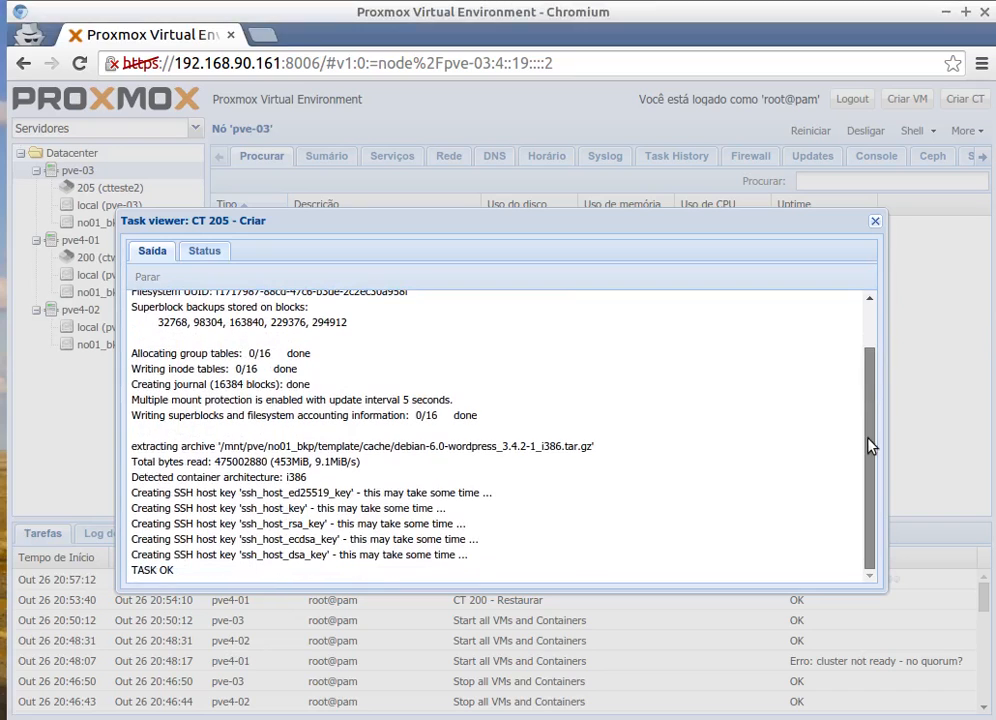
left_click(876, 221)
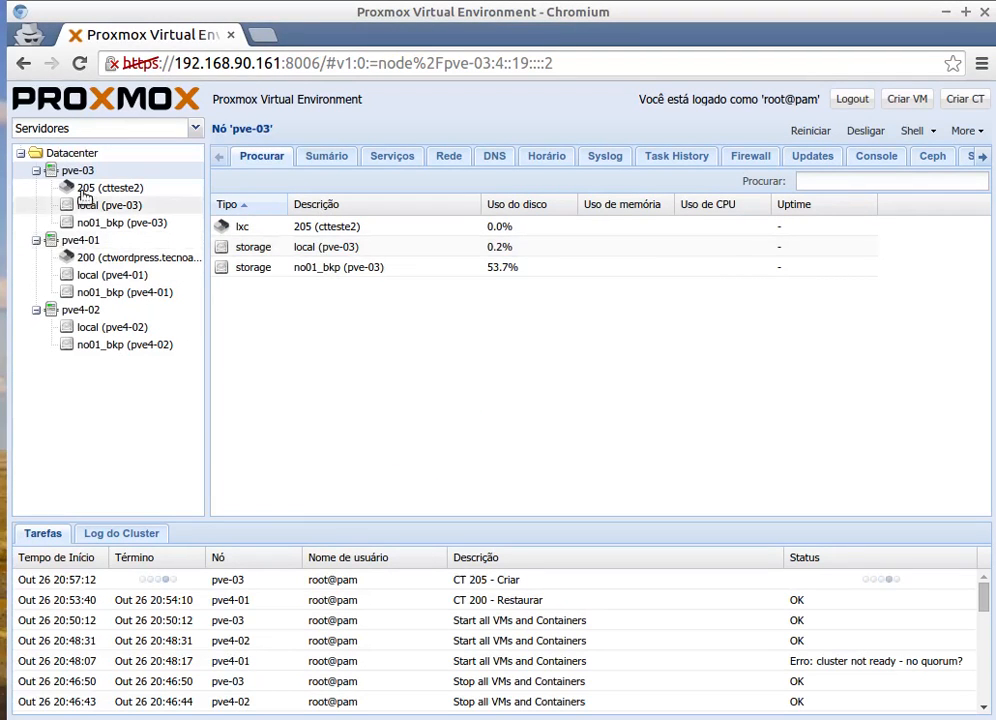
Migrate container 205 (ctteste2) to target node pve4-02, then view the Datacenter storage list.
left_click(53, 187)
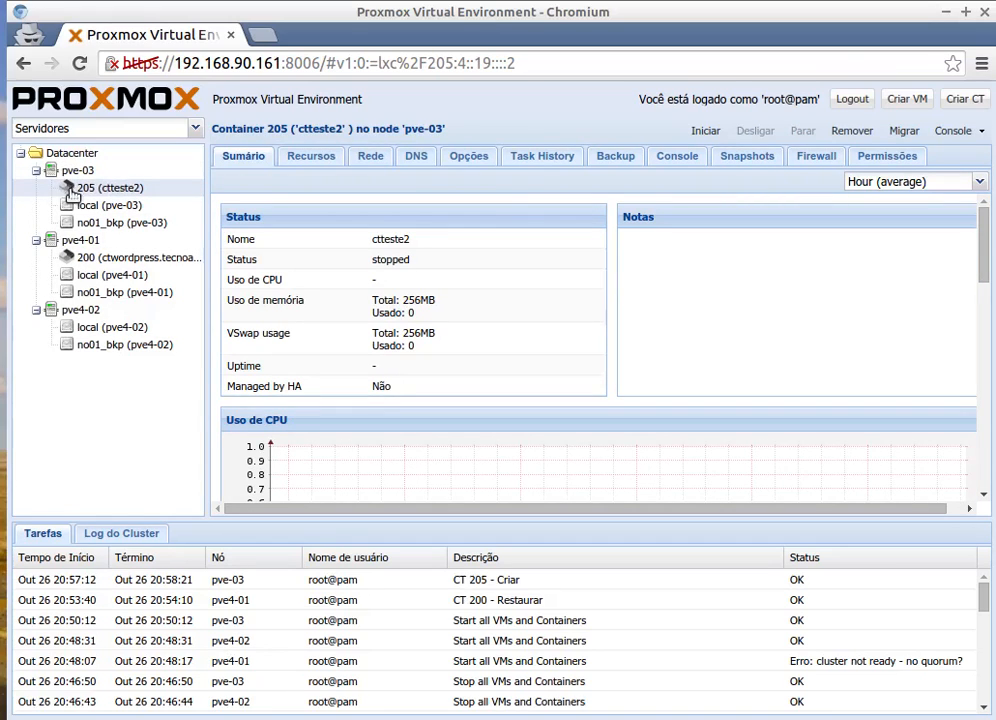
right_click(114, 196)
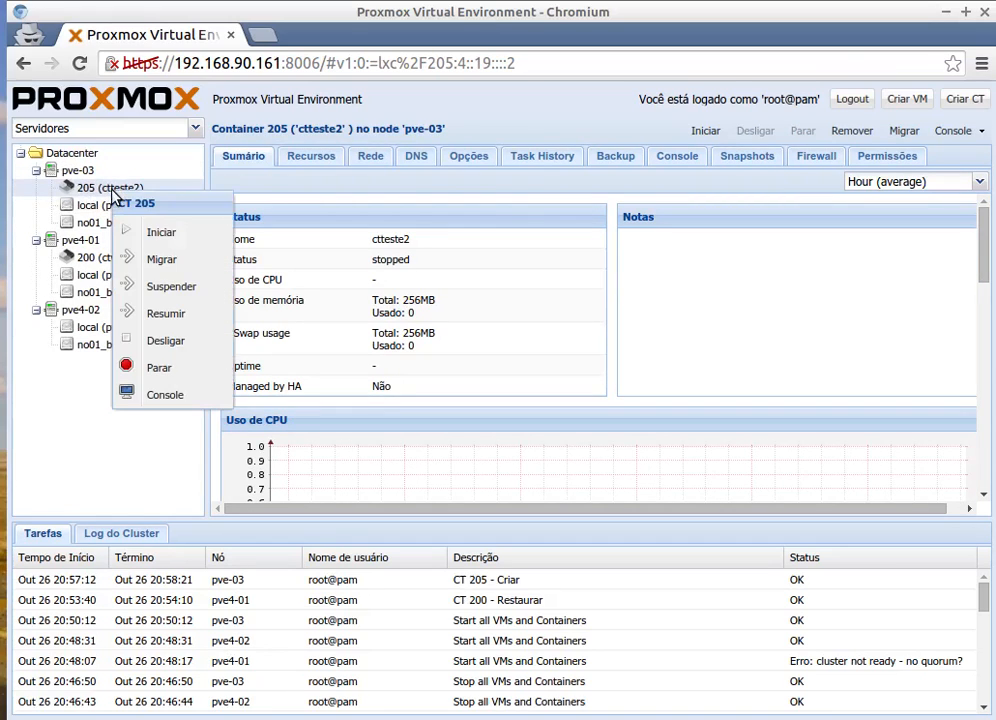
left_click(163, 258)
left_click(489, 389)
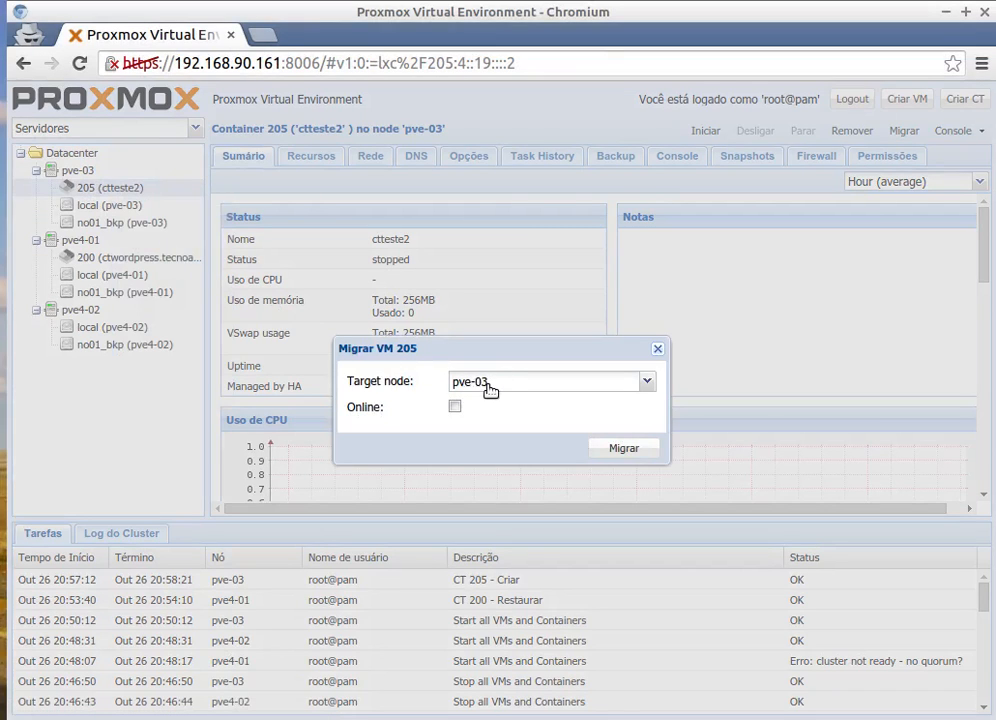
left_click(497, 468)
left_click(631, 452)
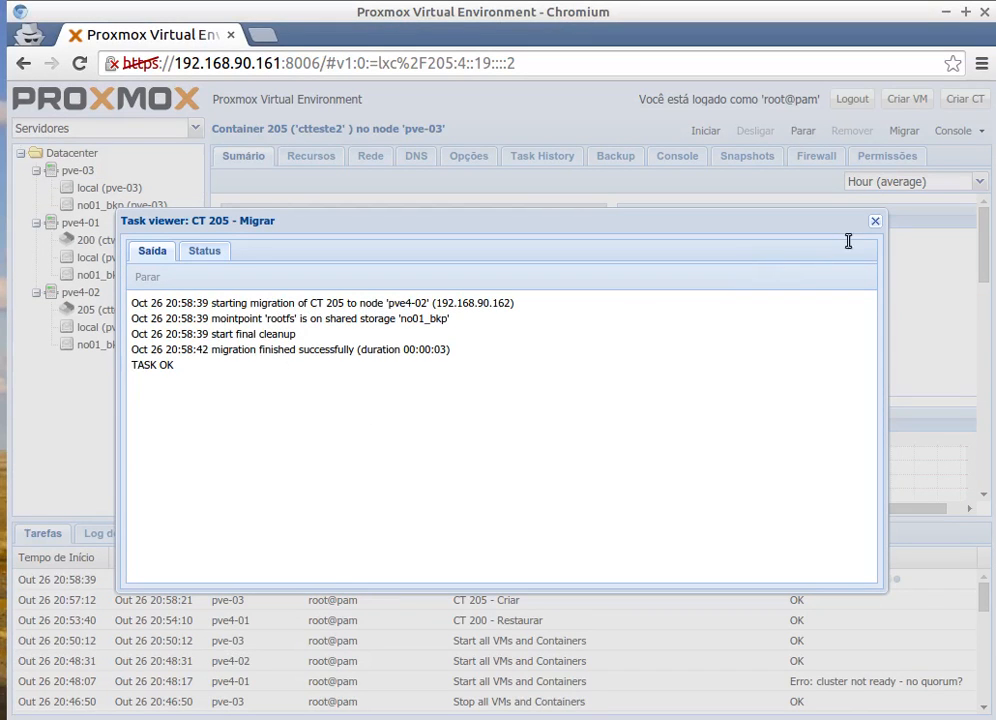
left_click(875, 221)
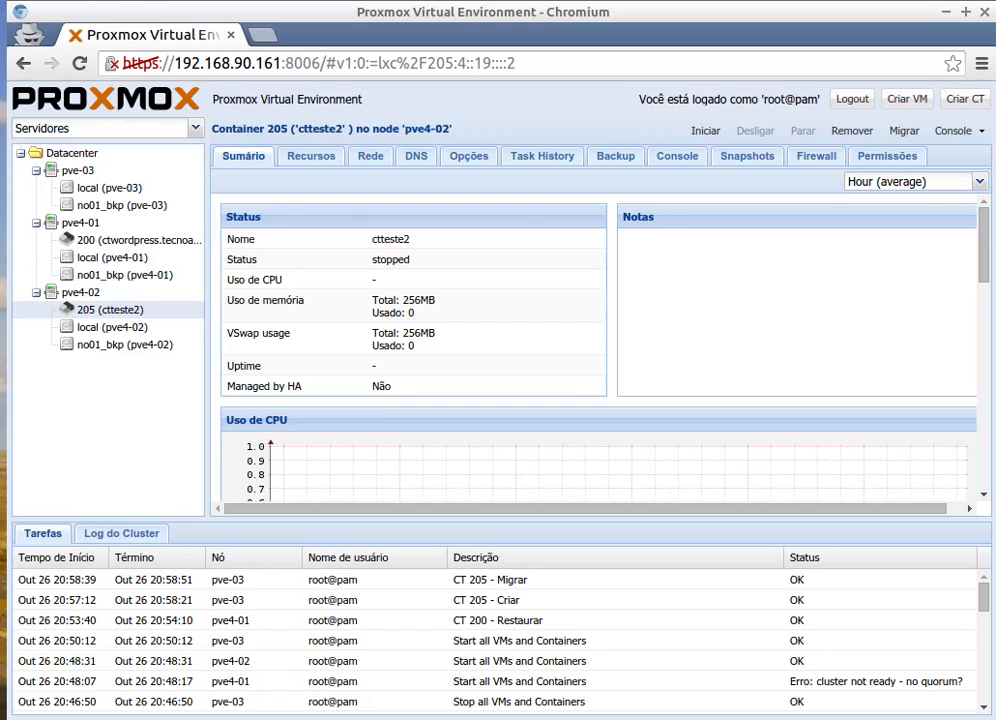
left_click(72, 153)
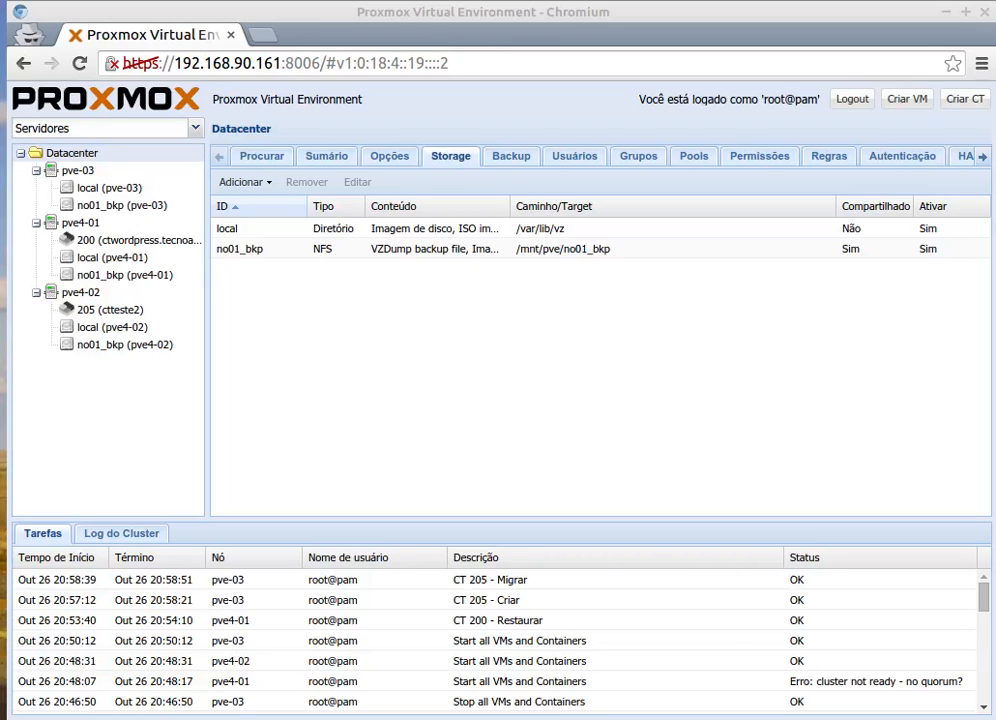
Sort the storage list by ID and bring up the terminal's pvecm status output.
left_click(238, 205)
key("alt+Tab")
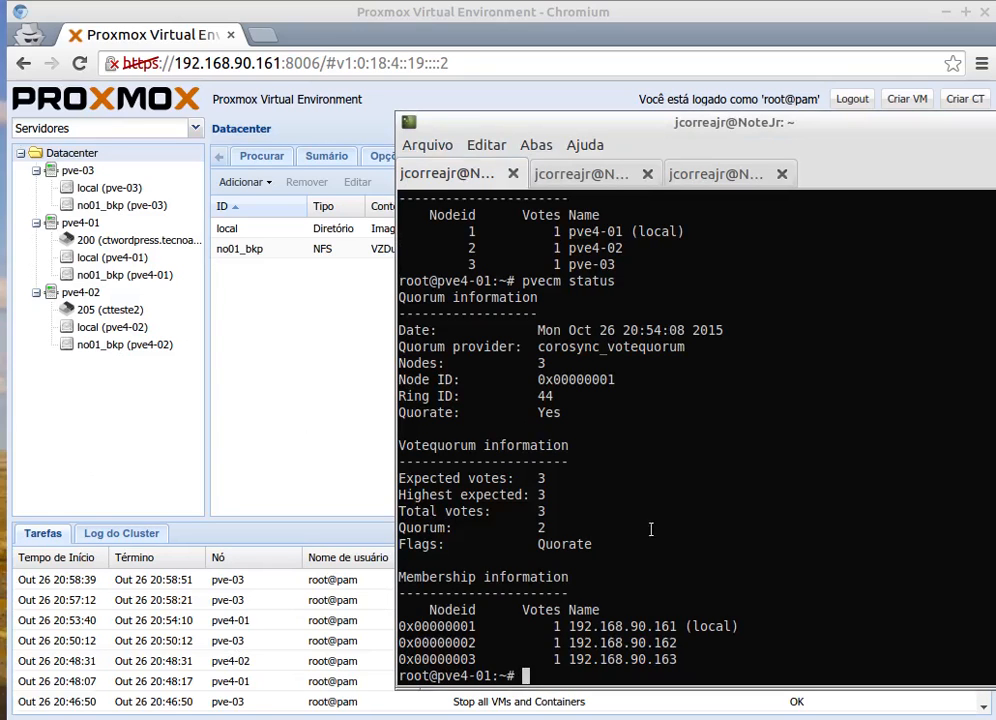